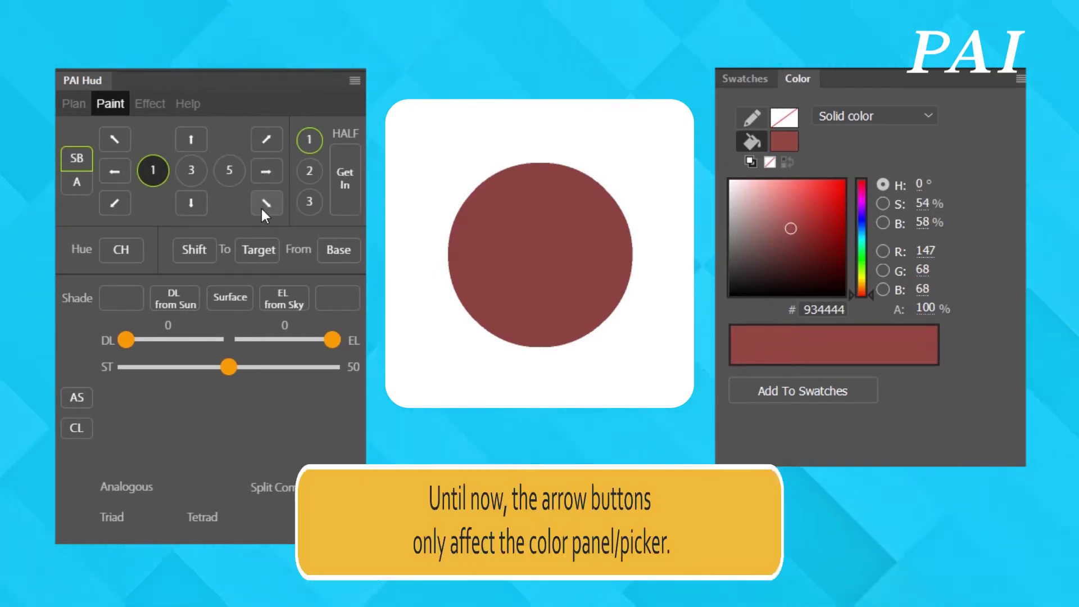
# - Darken the picker colour by one increment, then lower its saturation and brightness together to 54% each
pyautogui.click(190, 201)
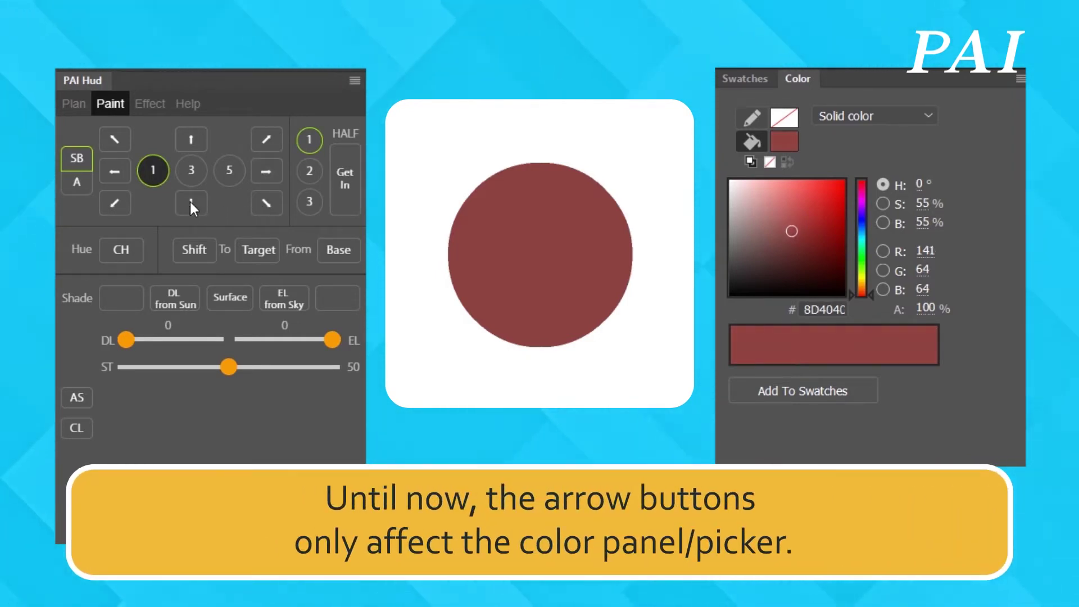
pyautogui.click(115, 204)
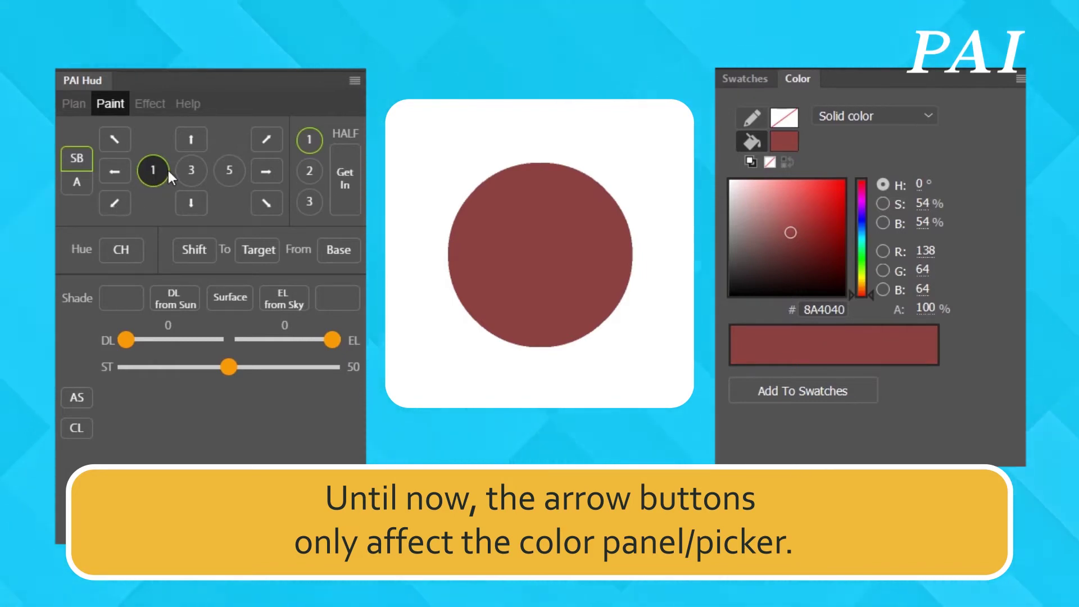
# - Select the circle, apply the SB tool directly to it, and shift its saturation and brightness in all eight directions by increments of 5
pyautogui.click(487, 248)
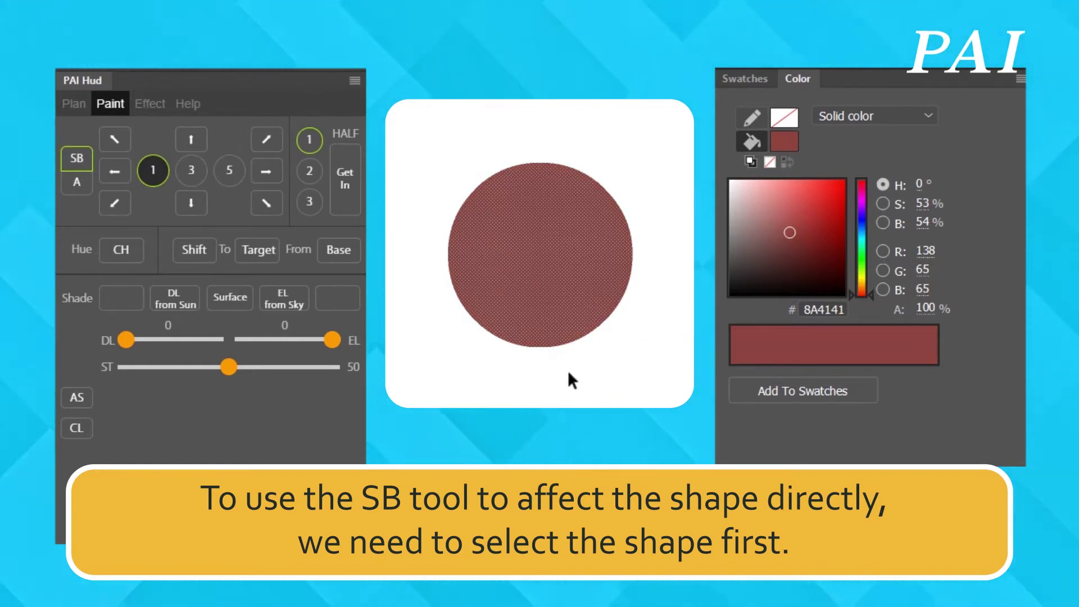
pyautogui.click(537, 290)
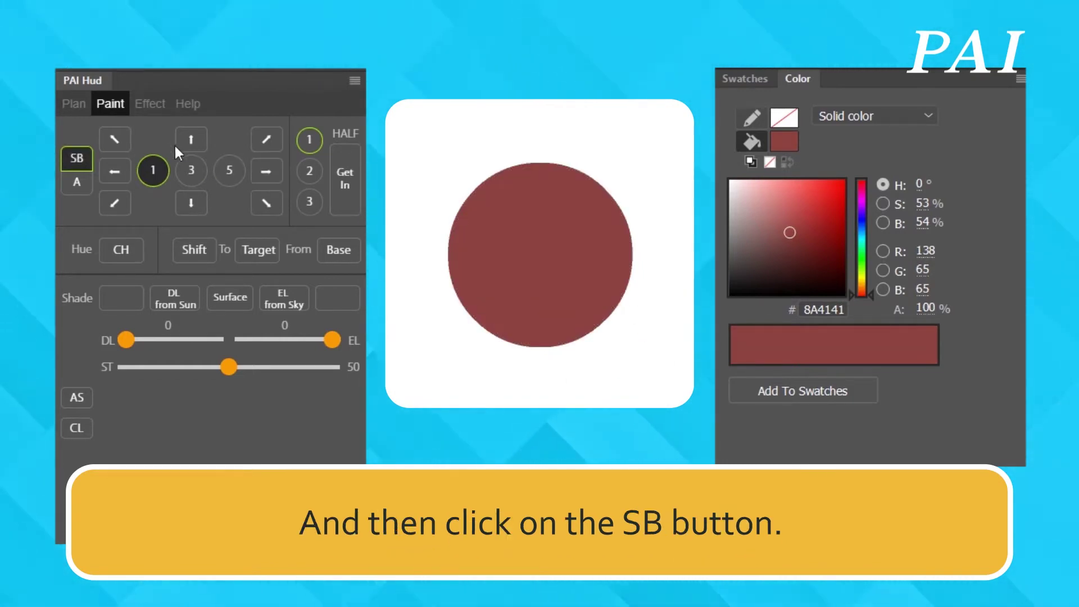
pyautogui.click(230, 170)
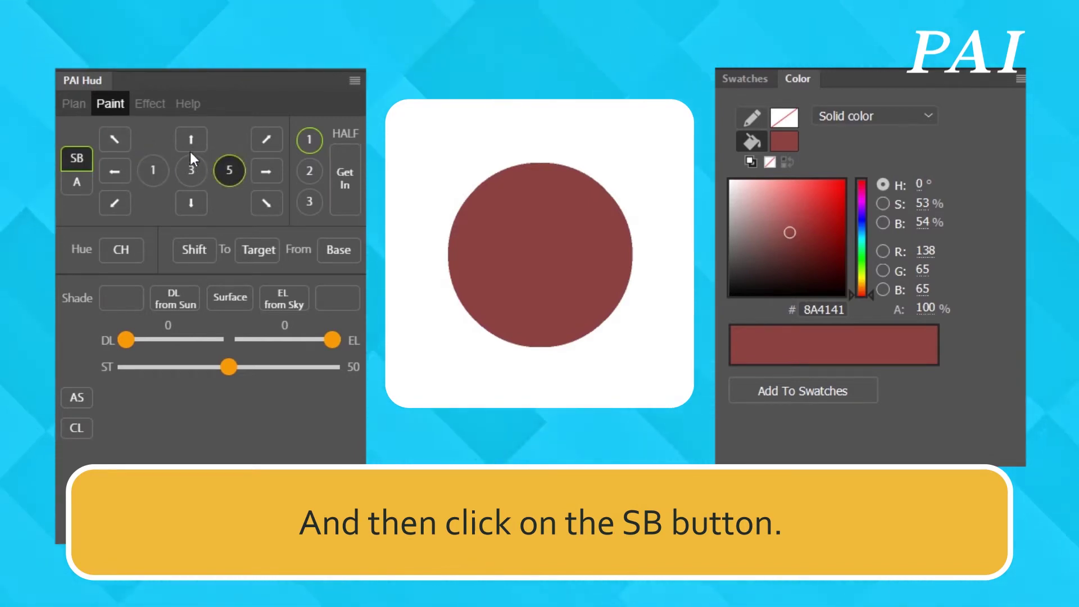
pyautogui.click(114, 140)
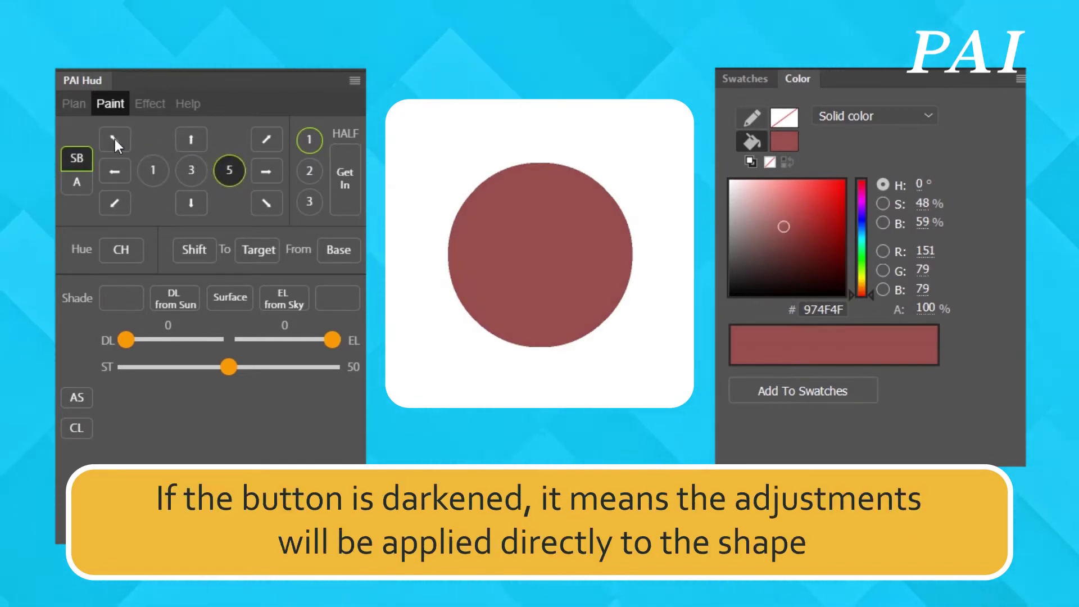
pyautogui.click(202, 142)
pyautogui.click(275, 141)
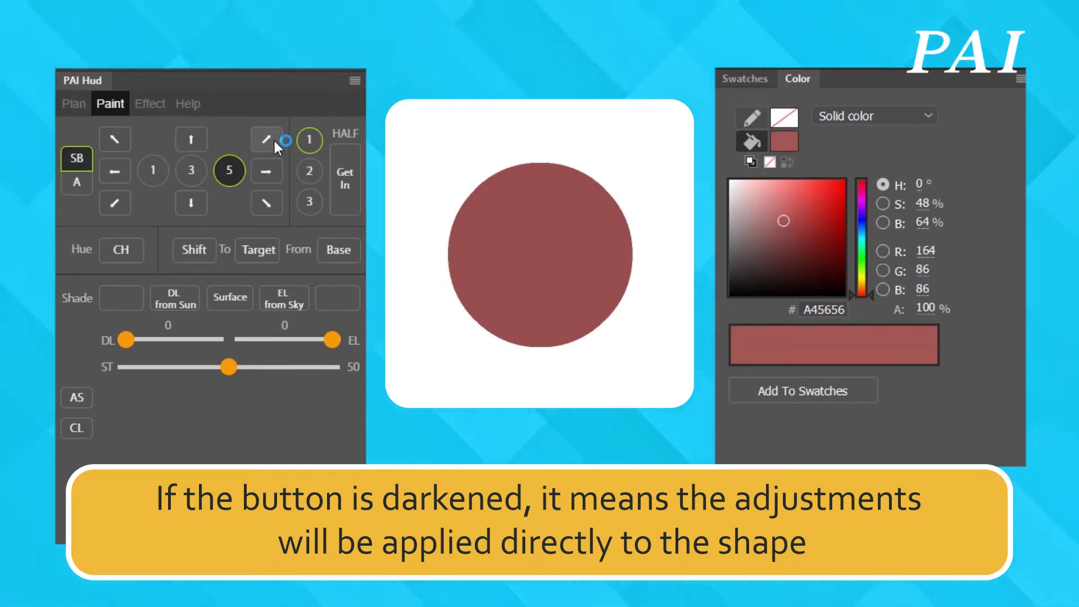
pyautogui.click(271, 171)
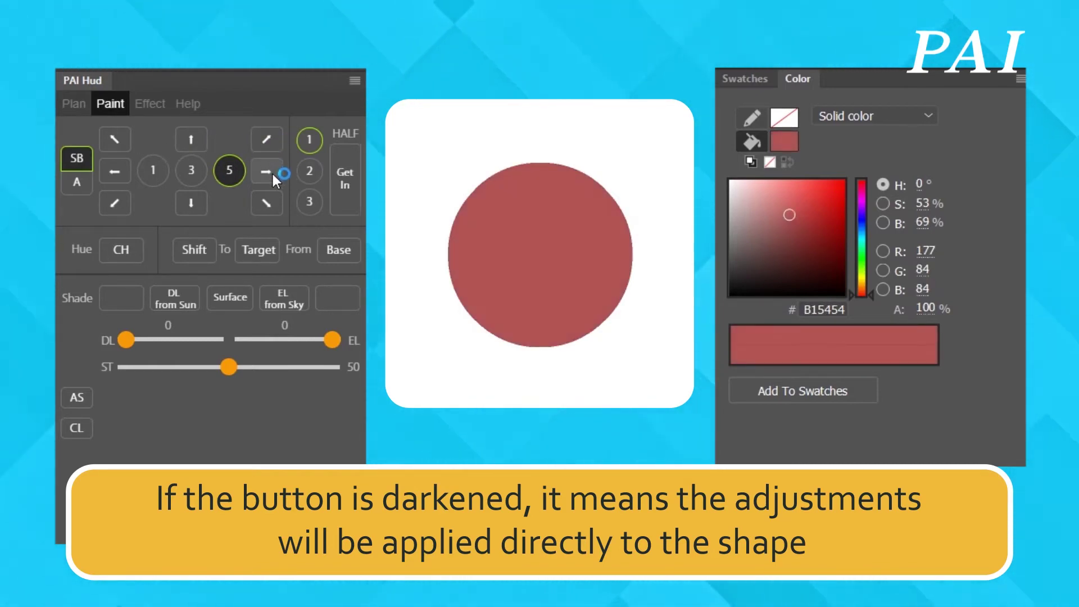
pyautogui.click(267, 204)
pyautogui.click(192, 205)
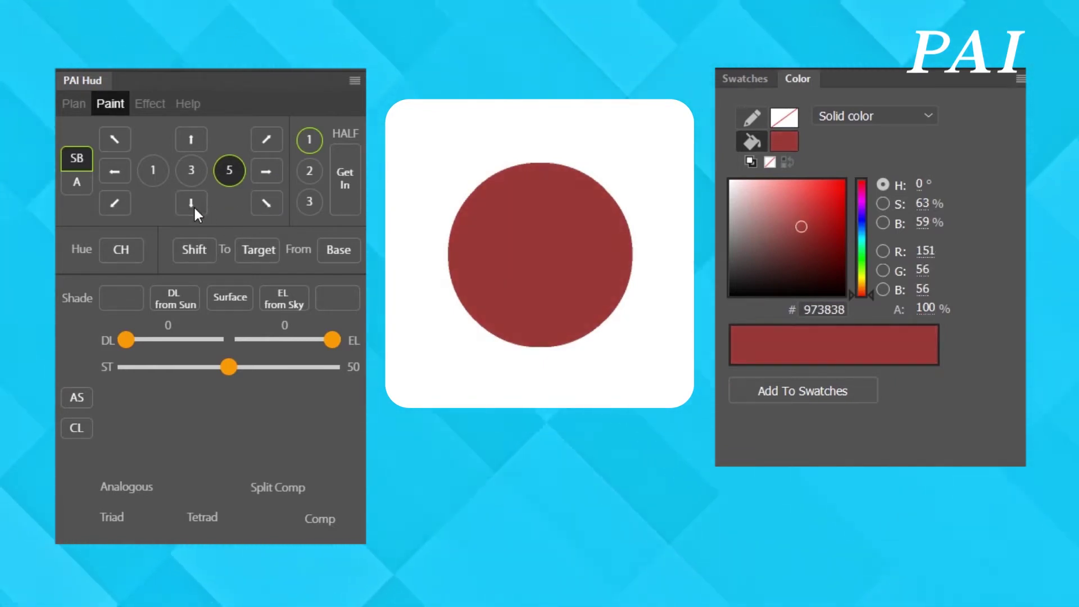
pyautogui.click(113, 206)
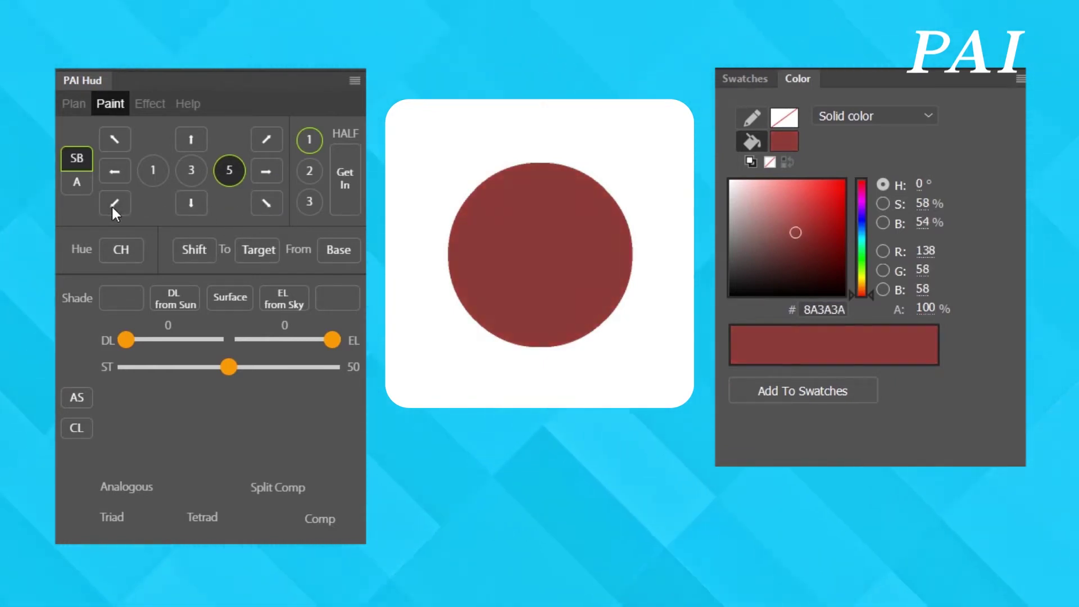
pyautogui.click(115, 173)
# - Shift the circle's saturation and brightness in all eight directions using increments of 3
pyautogui.click(181, 169)
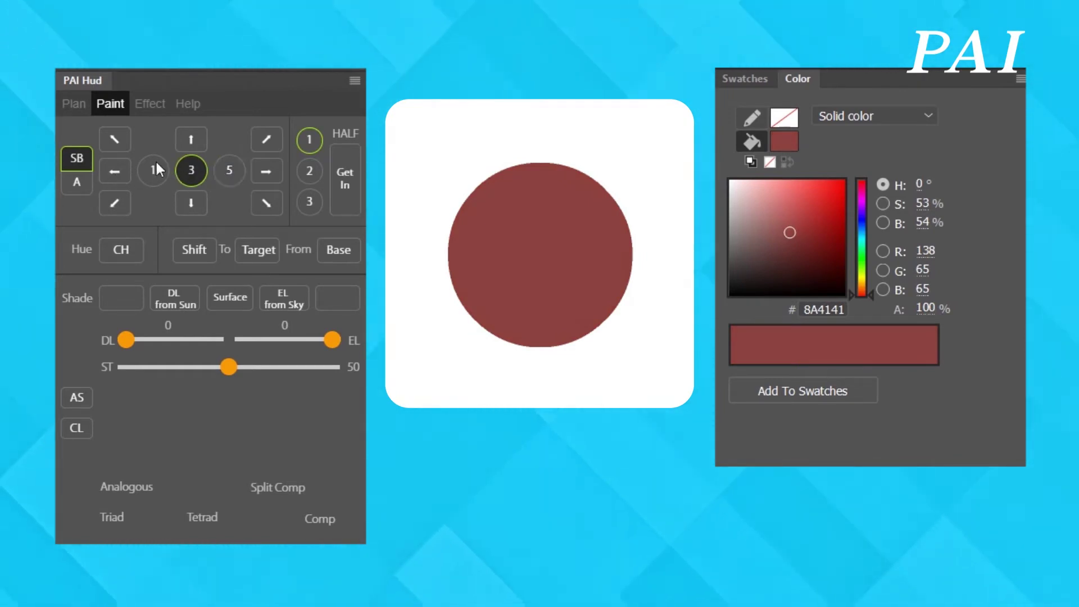
pyautogui.click(116, 141)
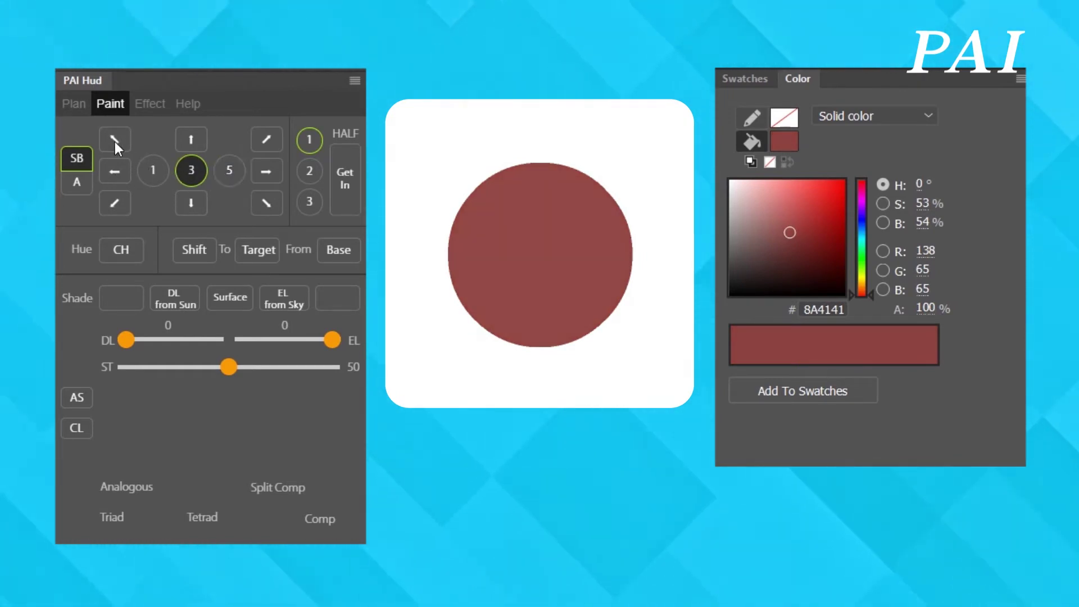
pyautogui.click(193, 141)
pyautogui.click(267, 143)
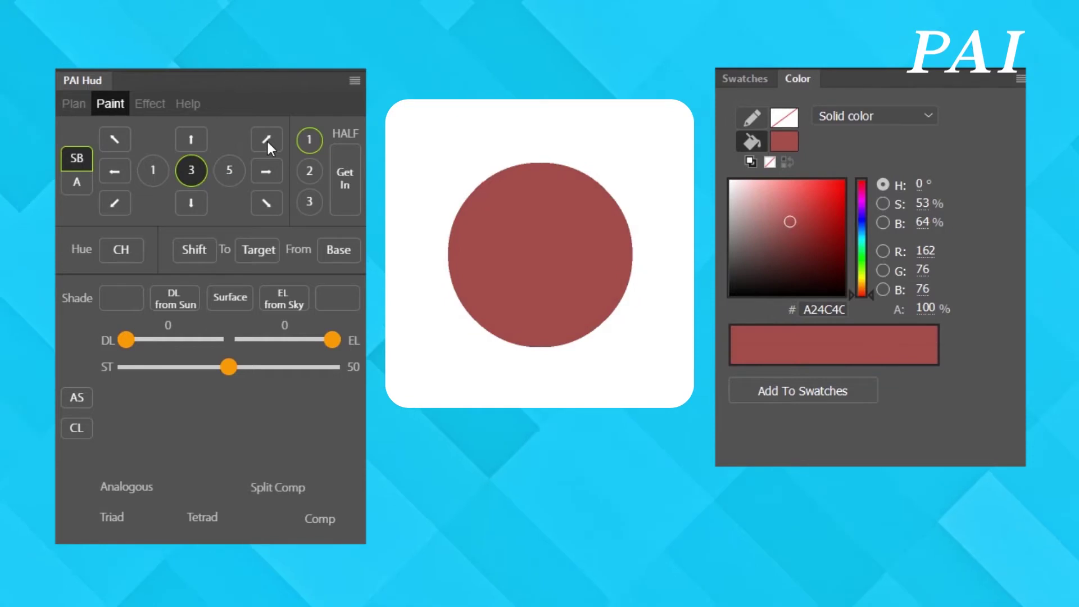
pyautogui.click(270, 173)
pyautogui.click(269, 203)
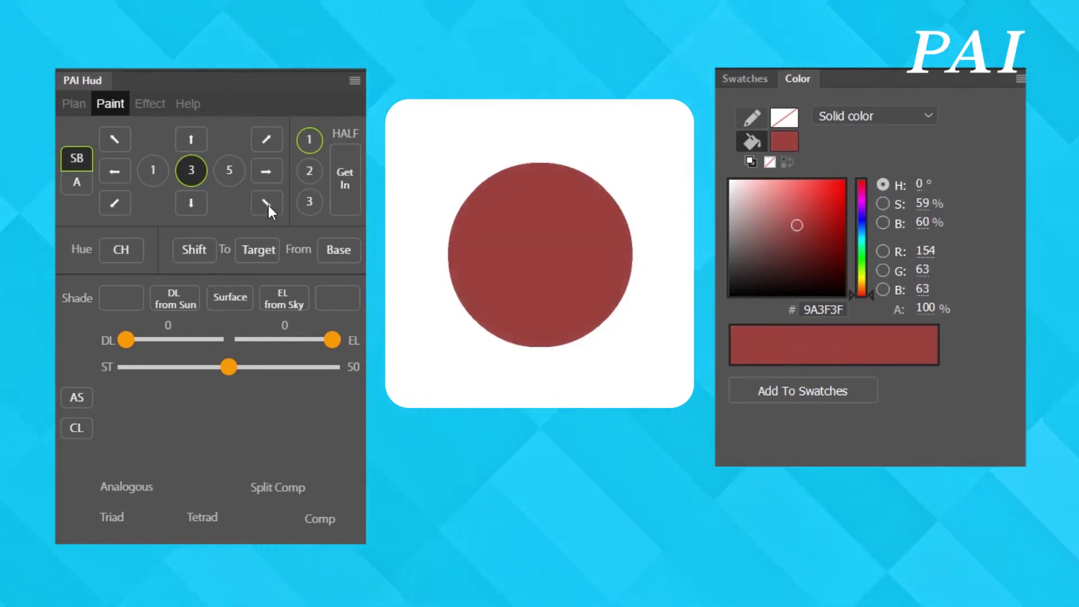
pyautogui.click(194, 202)
pyautogui.click(117, 203)
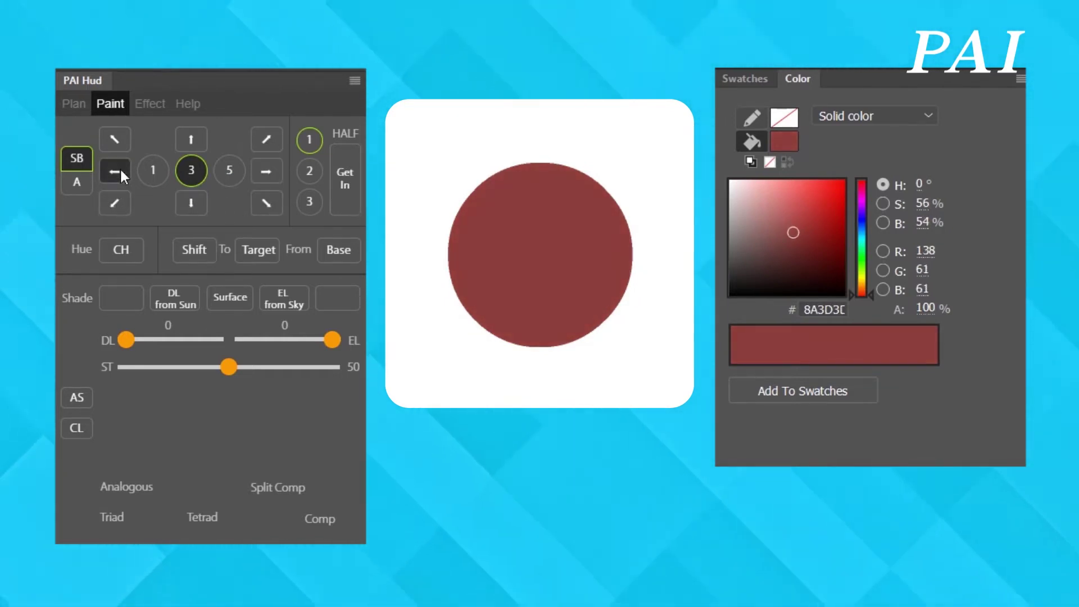
pyautogui.click(120, 168)
# - Cycle the circle's saturation and brightness through the adjustment directions using increments of 1
pyautogui.click(157, 169)
pyautogui.click(123, 143)
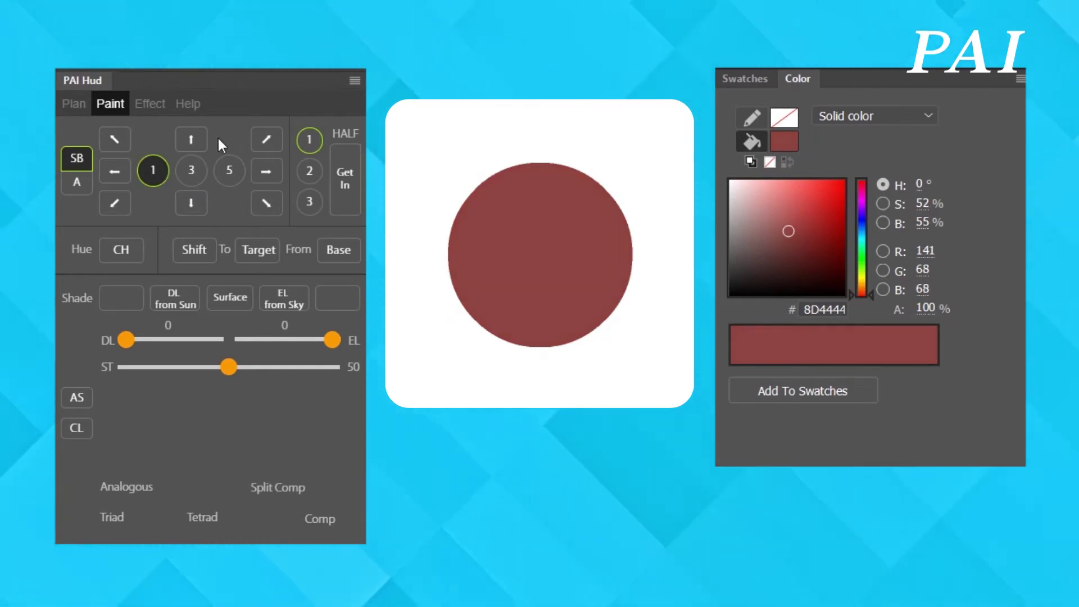
pyautogui.click(194, 140)
pyautogui.click(268, 140)
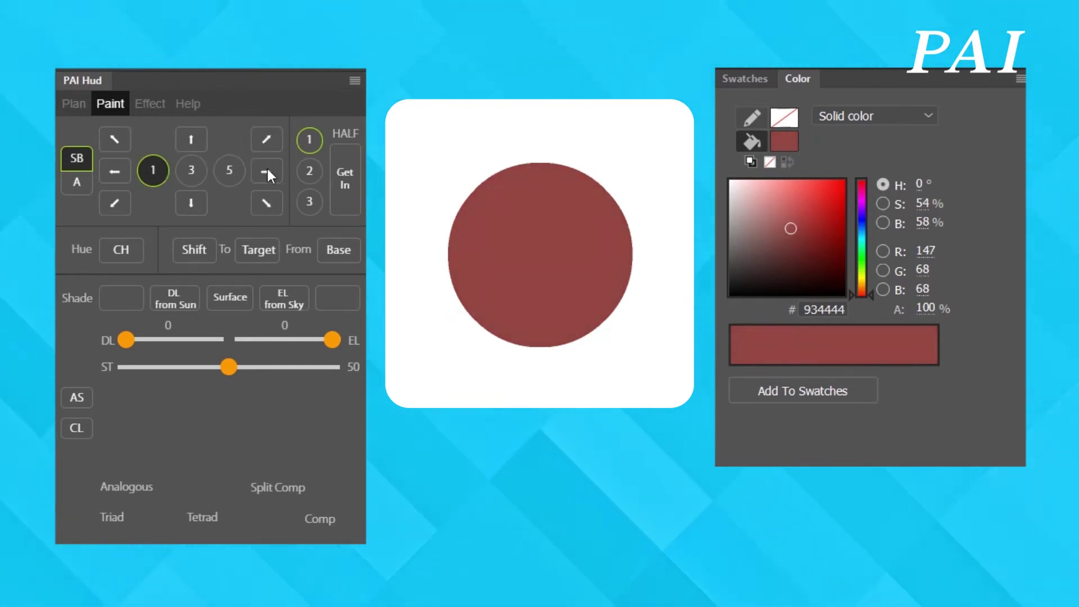
pyautogui.click(266, 168)
pyautogui.click(266, 203)
pyautogui.click(192, 203)
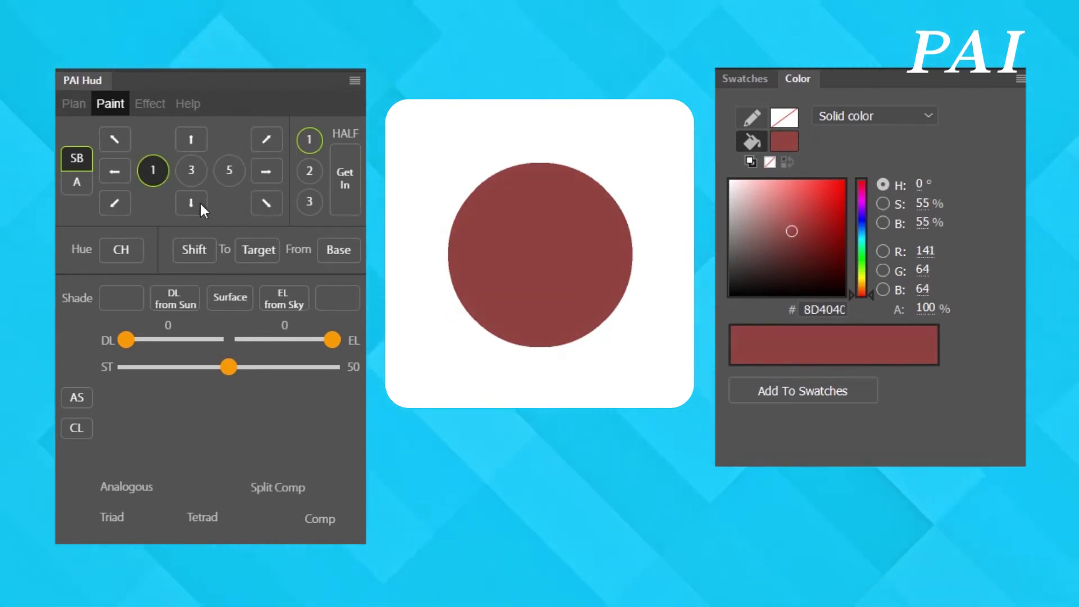
pyautogui.click(117, 203)
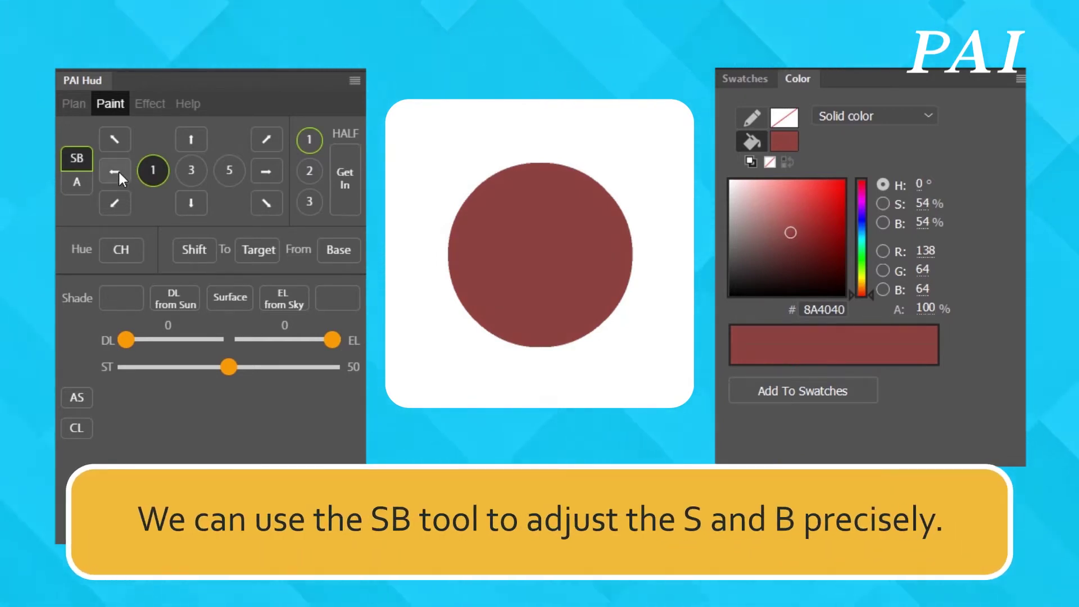
# - Bring the circle's brightness to 55% with a diagonal shift of 1, and raise its saturation to 72% in increments of 5
pyautogui.click(116, 143)
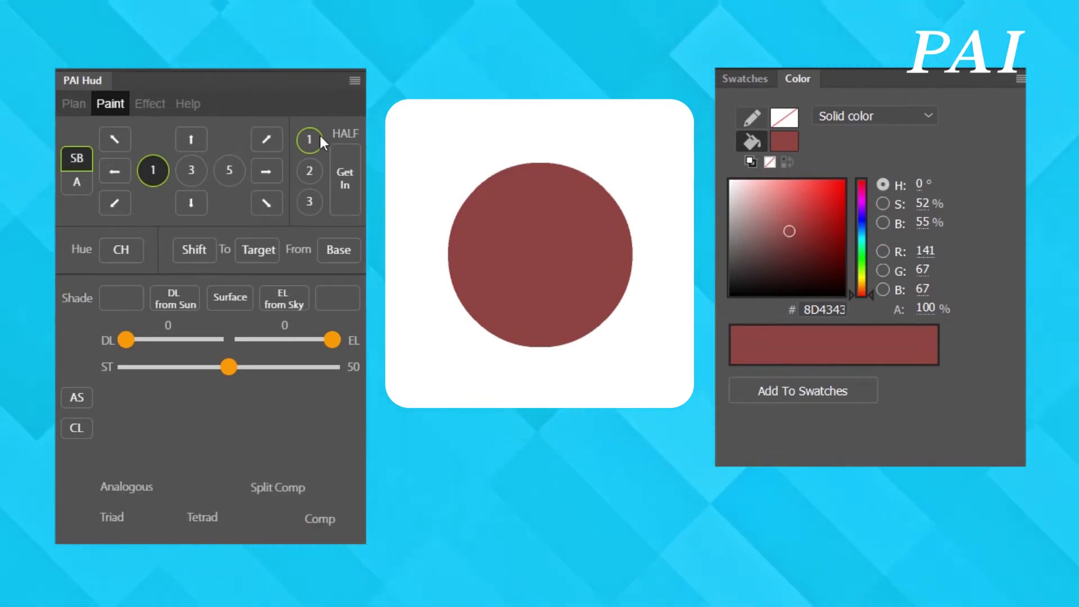
pyautogui.click(230, 170)
pyautogui.click(275, 173)
pyautogui.click(275, 172)
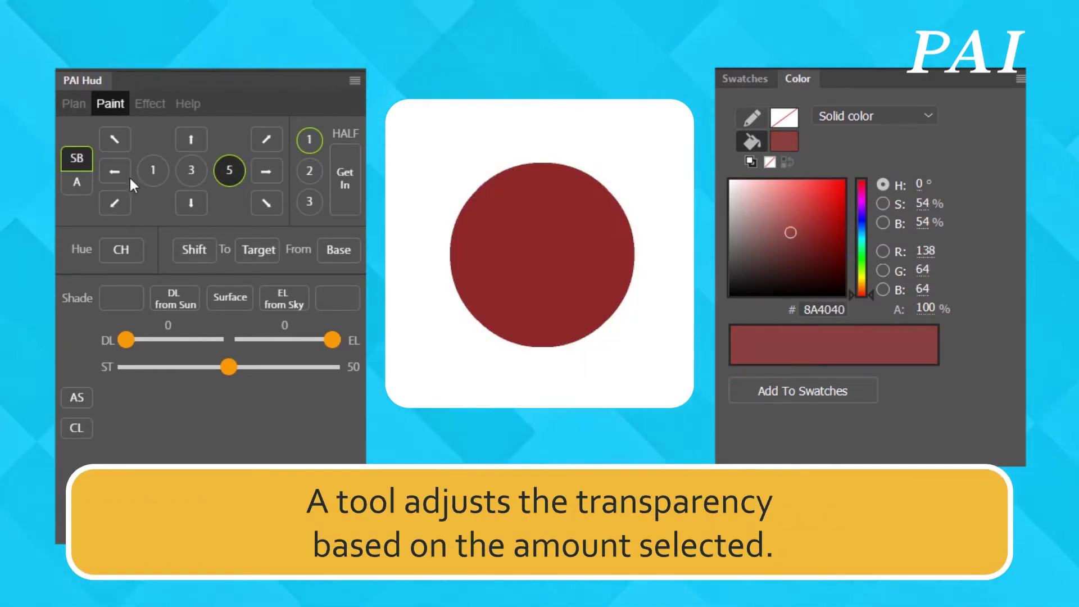
# - Switch to the Alpha tool and lower the picker colour's alpha to 60% in increments of 5
pyautogui.click(70, 181)
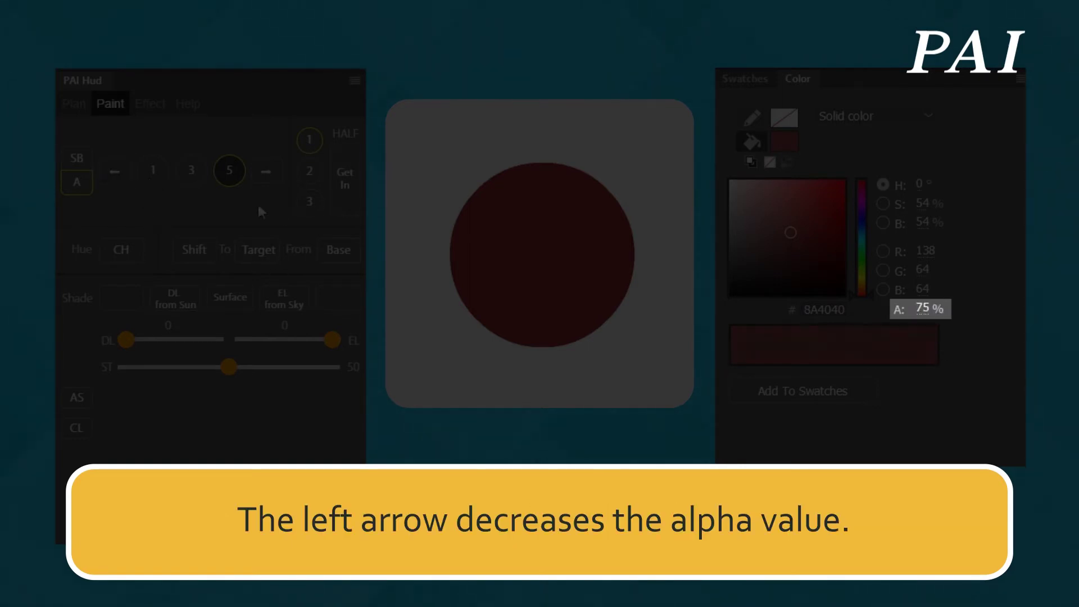
pyautogui.click(122, 176)
pyautogui.click(122, 176)
pyautogui.click(123, 175)
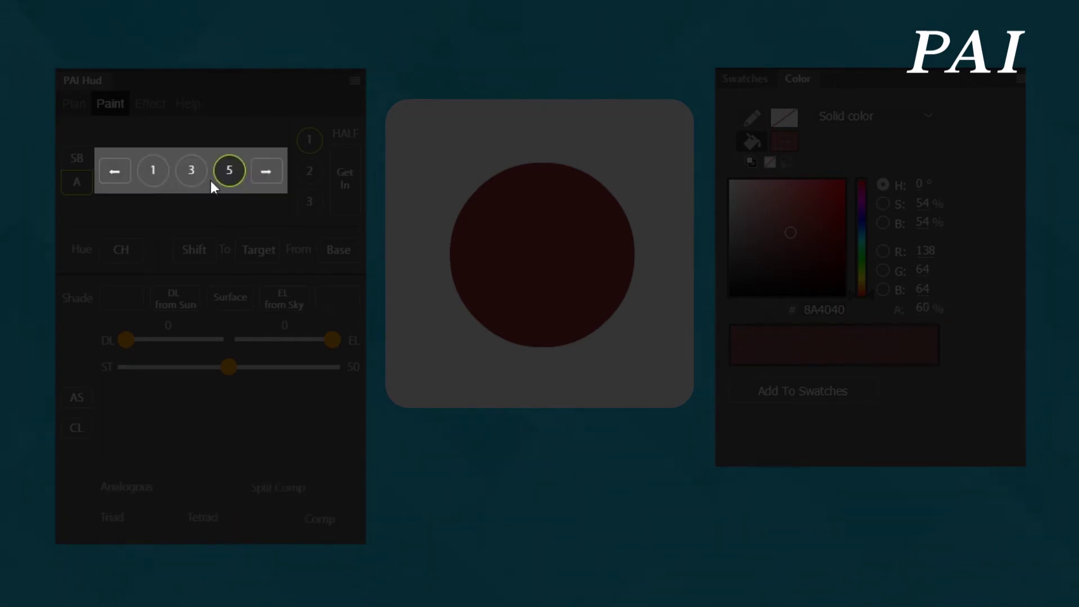
# - Lower the picker colour's alpha further to 35% using increments of 3 and 1
pyautogui.click(110, 174)
pyautogui.click(111, 174)
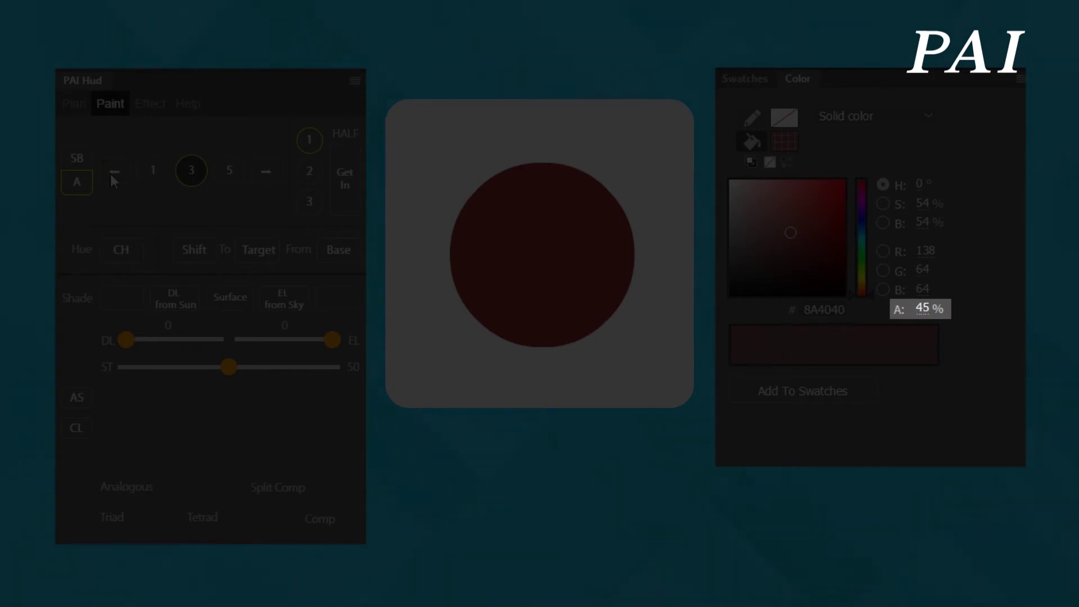
pyautogui.click(110, 174)
pyautogui.click(153, 171)
pyautogui.click(115, 172)
pyautogui.click(117, 173)
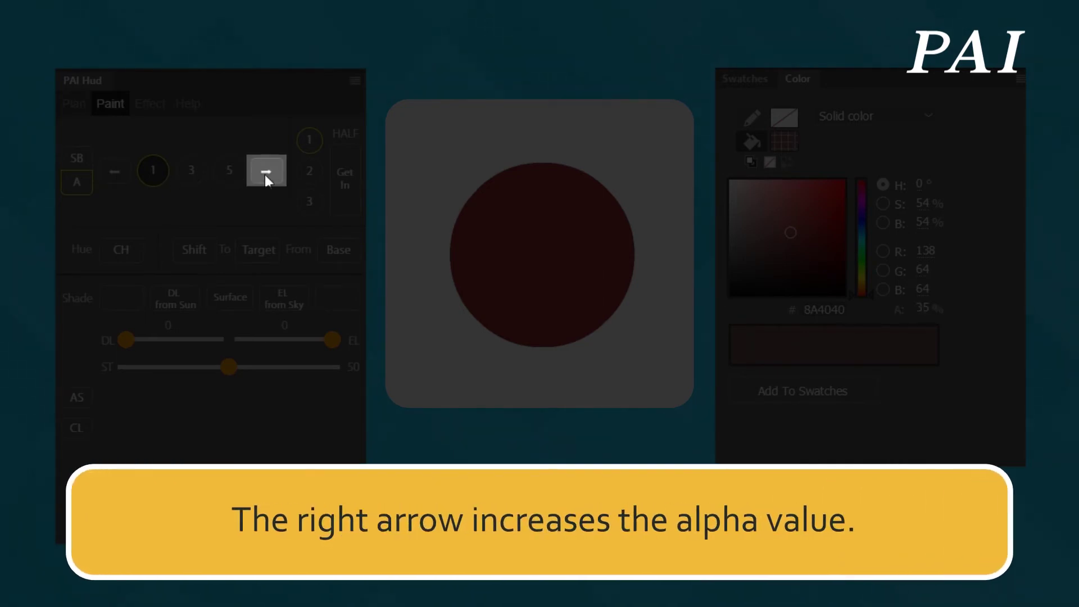
# - Raise the picker colour's alpha to 82% using increments of 1, 3 and 5
pyautogui.click(265, 174)
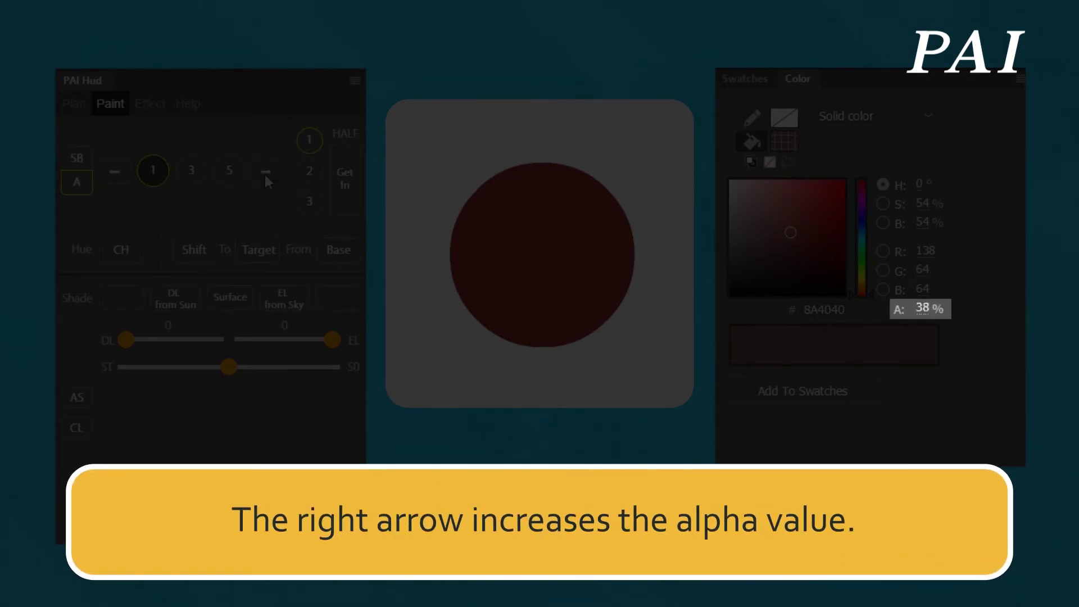
pyautogui.click(190, 171)
pyautogui.click(265, 174)
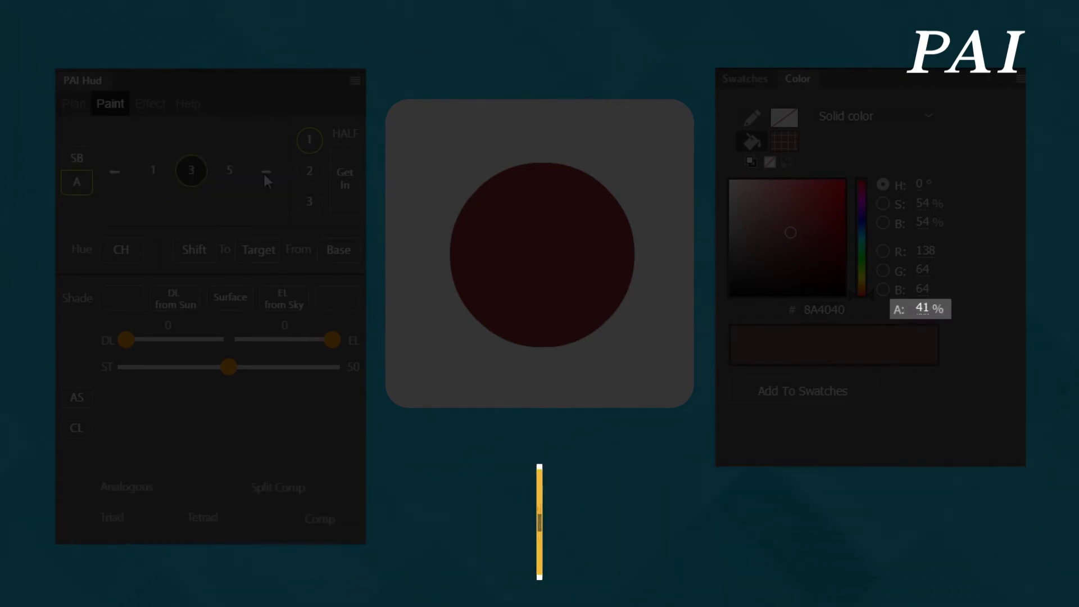
pyautogui.click(264, 172)
pyautogui.click(245, 172)
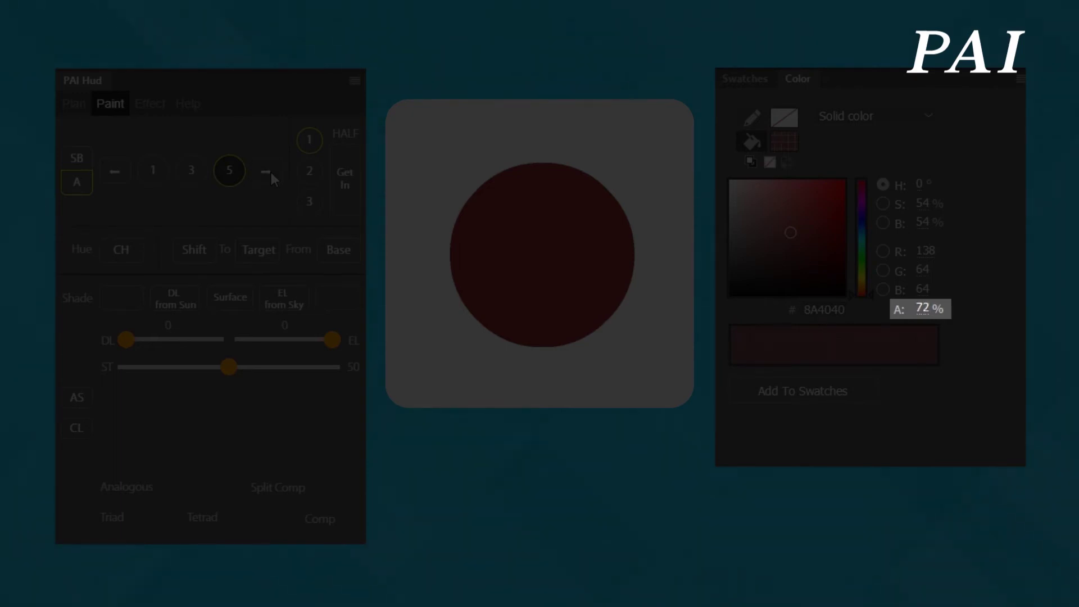
pyautogui.click(271, 172)
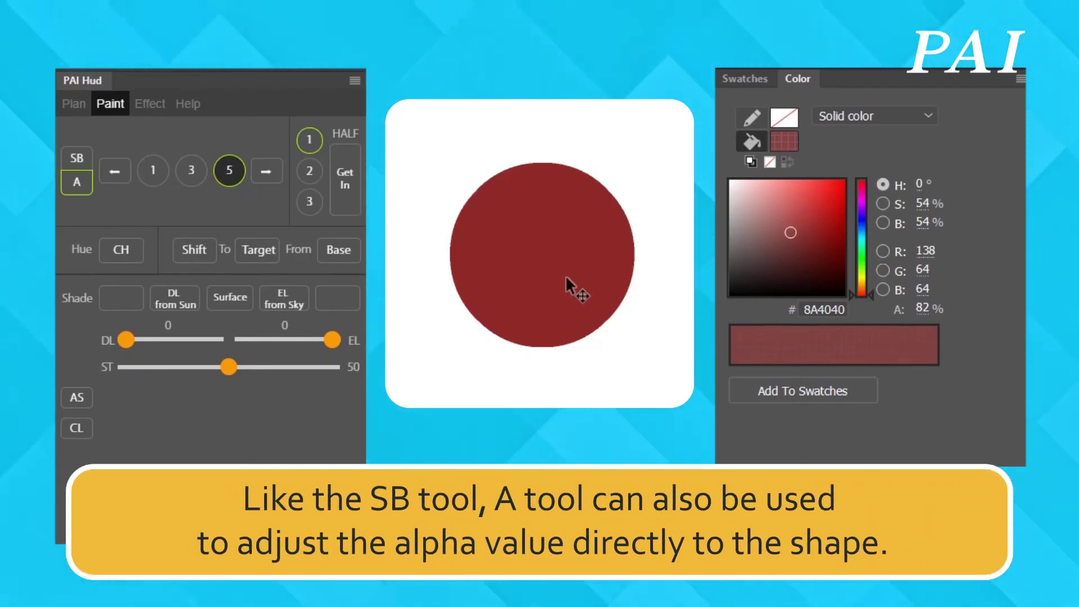
# - Select the circle, apply the Alpha tool directly to it, and lower its alpha by an increment of 5
pyautogui.click(565, 275)
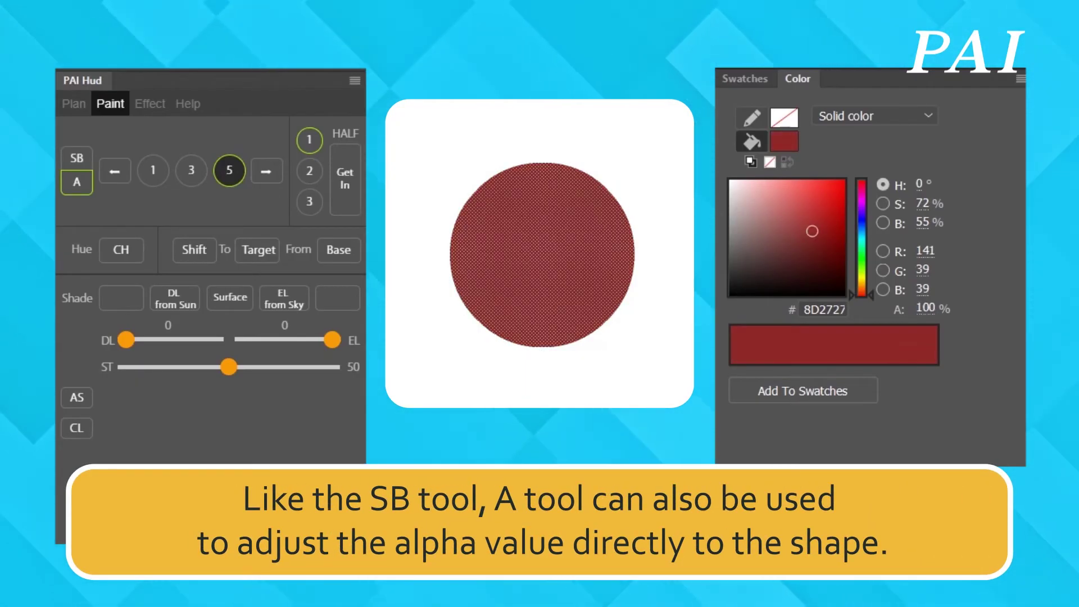
pyautogui.click(118, 169)
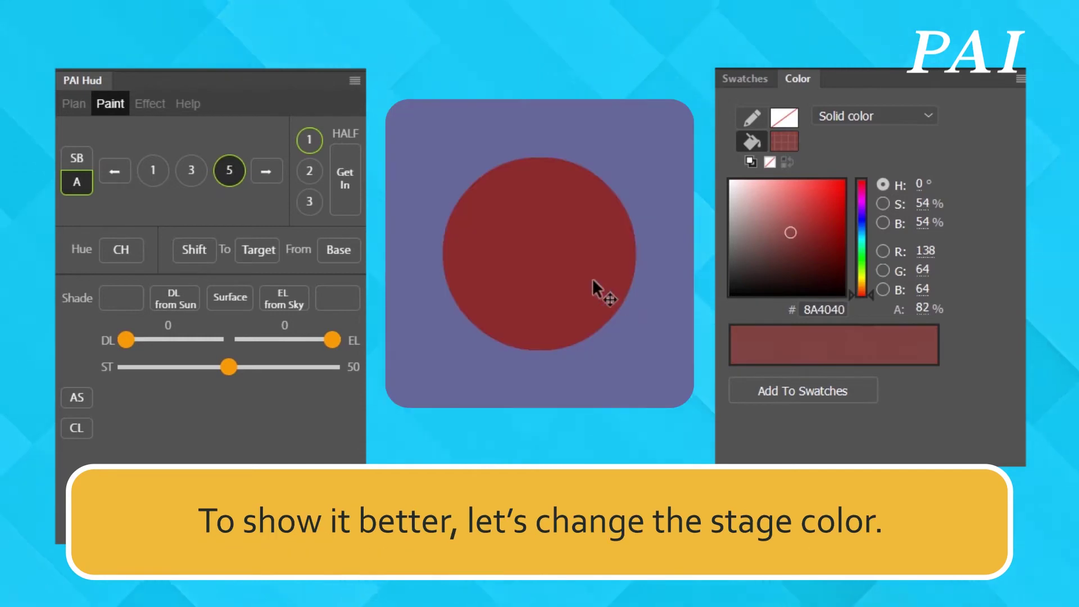
# - Target the circle on the purple stage and lower its alpha repeatedly in increments of 5
pyautogui.click(587, 271)
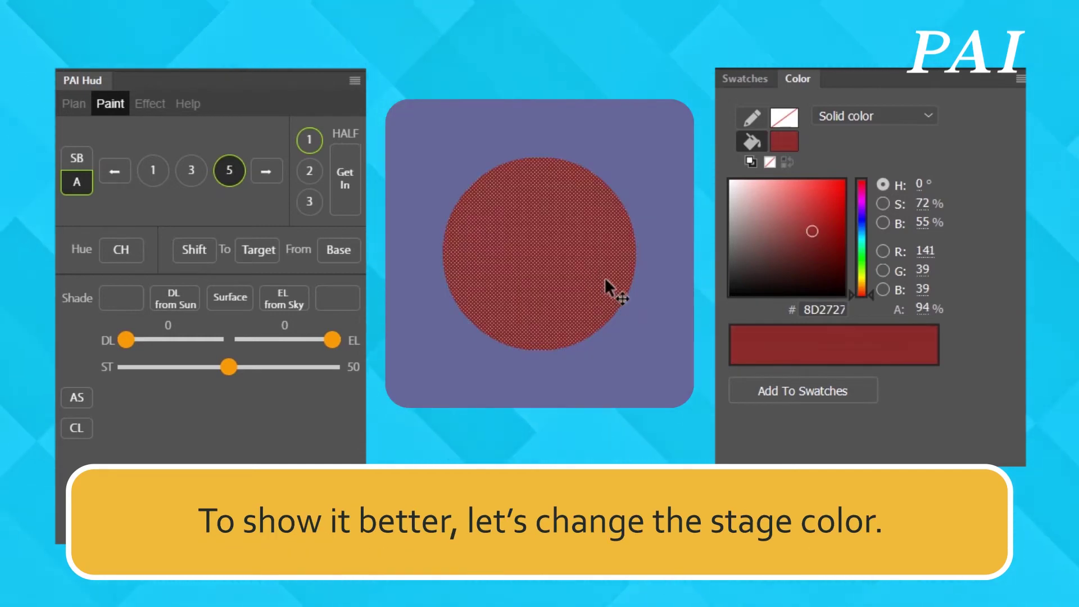
pyautogui.click(593, 329)
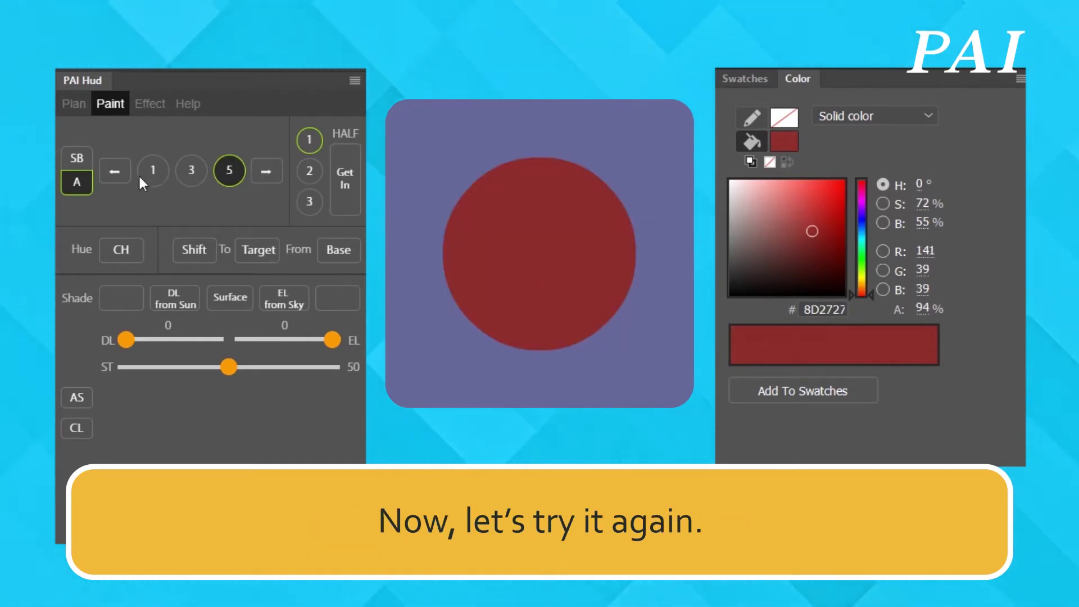
pyautogui.click(119, 172)
pyautogui.click(120, 172)
pyautogui.click(119, 172)
pyautogui.click(119, 172)
pyautogui.click(119, 172)
pyautogui.click(119, 171)
pyautogui.click(120, 171)
# - Raise the circle's alpha back up repeatedly in increments of 5
pyautogui.click(270, 171)
pyautogui.click(270, 171)
pyautogui.click(270, 170)
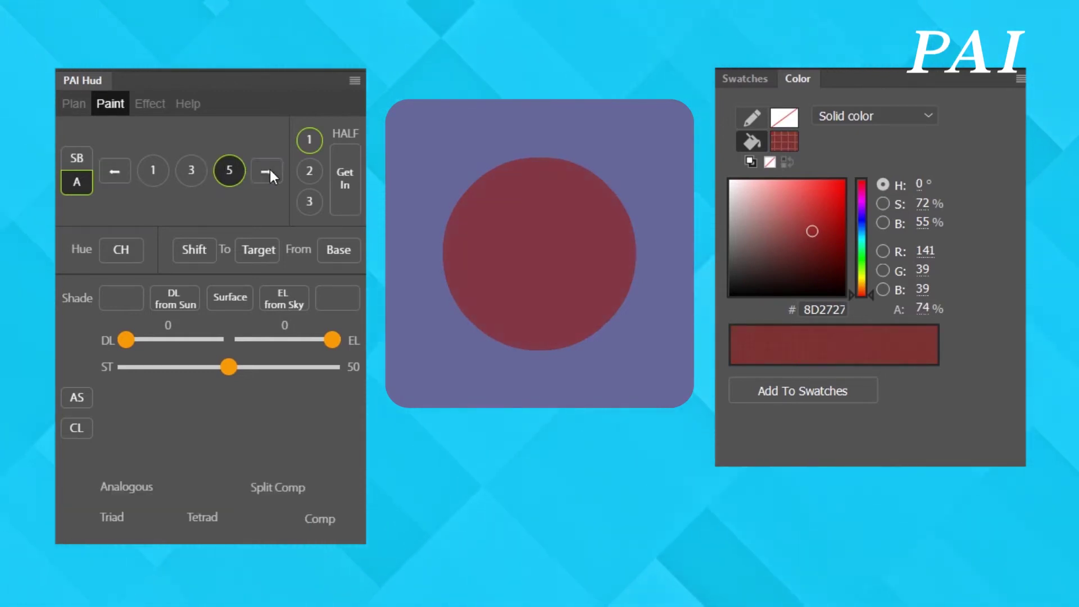
pyautogui.click(270, 171)
pyautogui.click(270, 171)
pyautogui.click(270, 171)
pyautogui.click(270, 171)
pyautogui.click(270, 171)
pyautogui.click(269, 171)
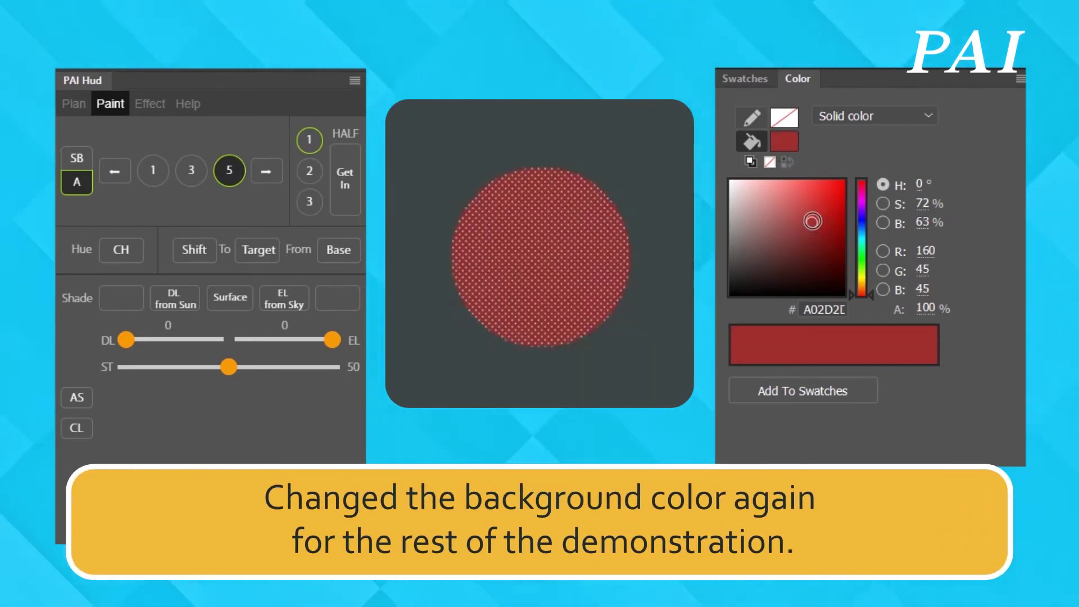
# - Set the circle's fill to 791414, lower the picker colour's brightness with the SB tool, and darken the circle directly to 37% in increments of 5
pyautogui.moveTo(821, 221); pyautogui.dragTo(825, 240)
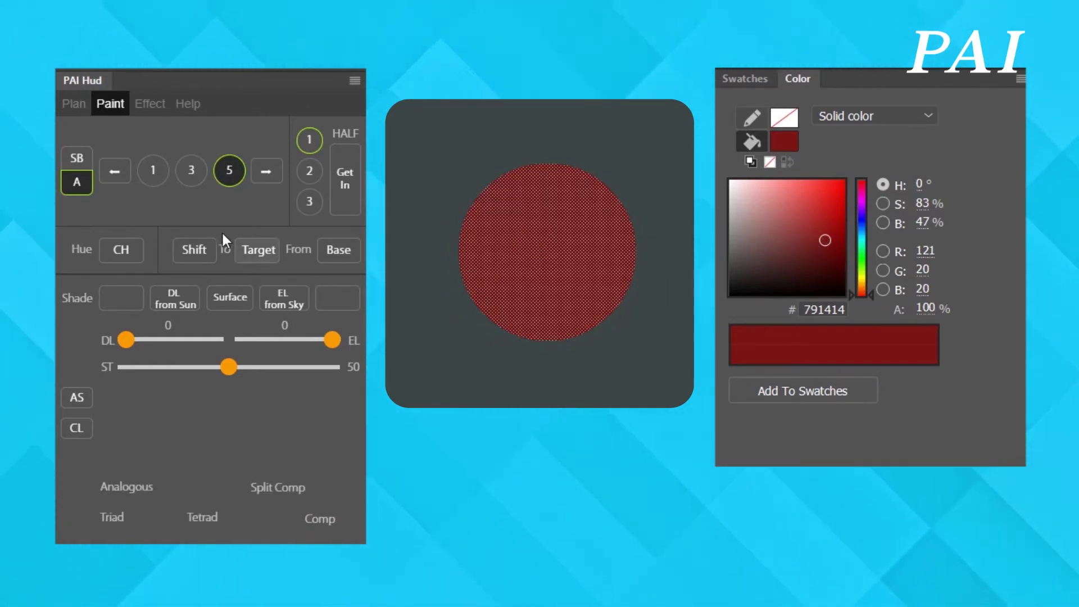
pyautogui.click(78, 159)
pyautogui.click(193, 203)
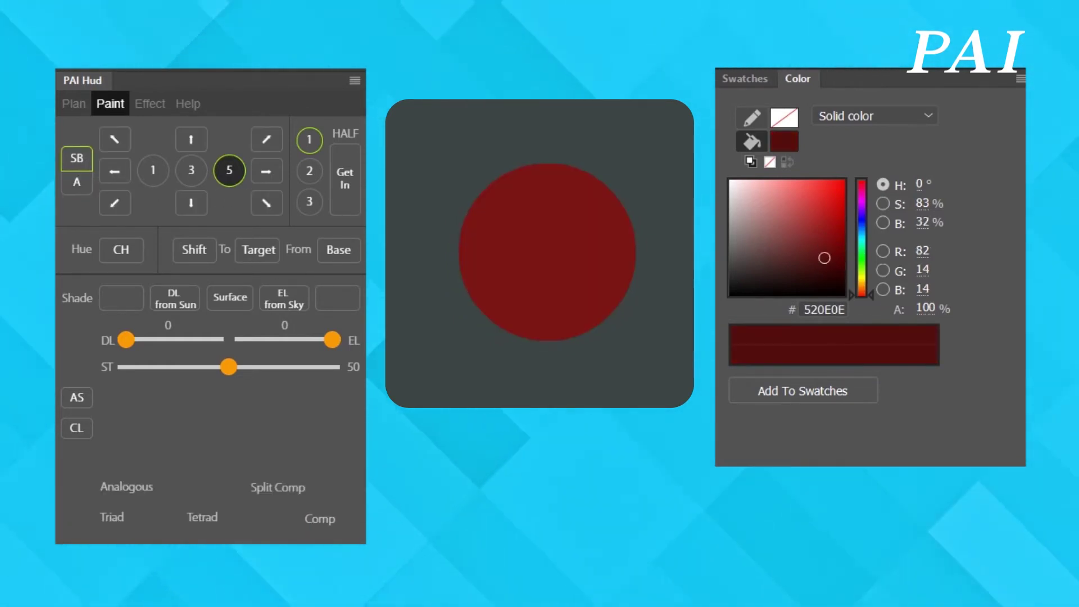
pyautogui.click(511, 268)
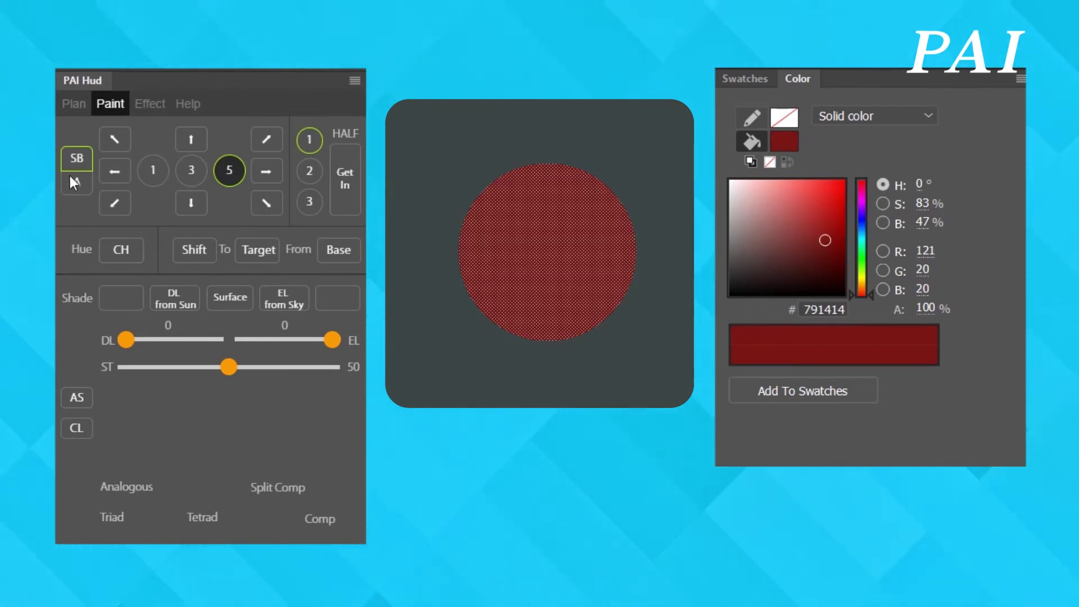
pyautogui.click(190, 203)
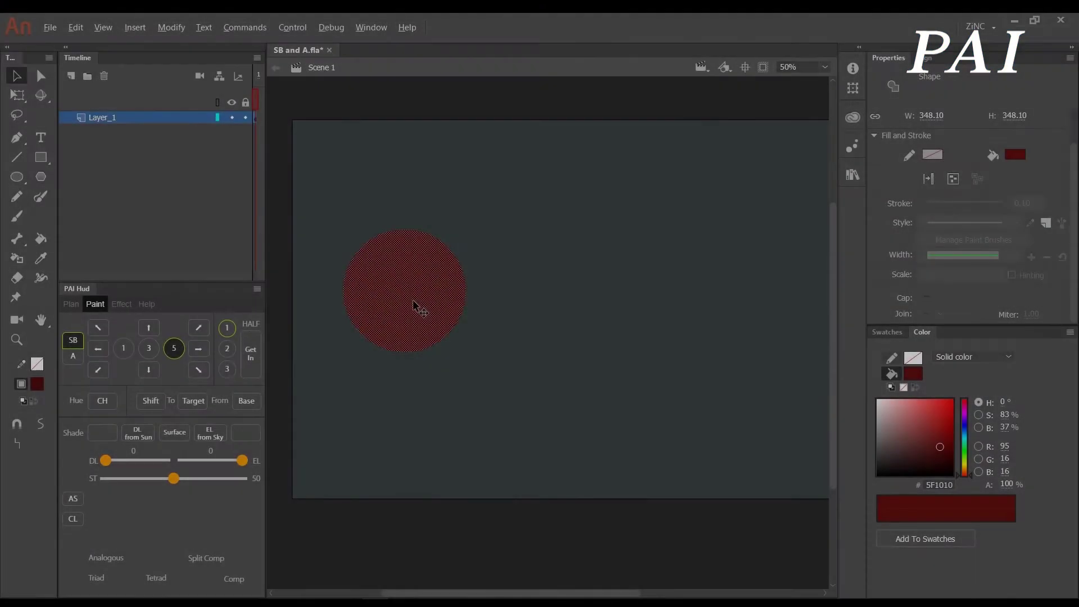
# - Place a copy of the dark red circle beside the original and select the copy
pyautogui.moveTo(417, 306); pyautogui.dragTo(548, 312)
pyautogui.click(639, 345)
pyautogui.press('space')
pyautogui.moveTo(627, 271); pyautogui.dragTo(535, 276)
pyautogui.click(465, 316)
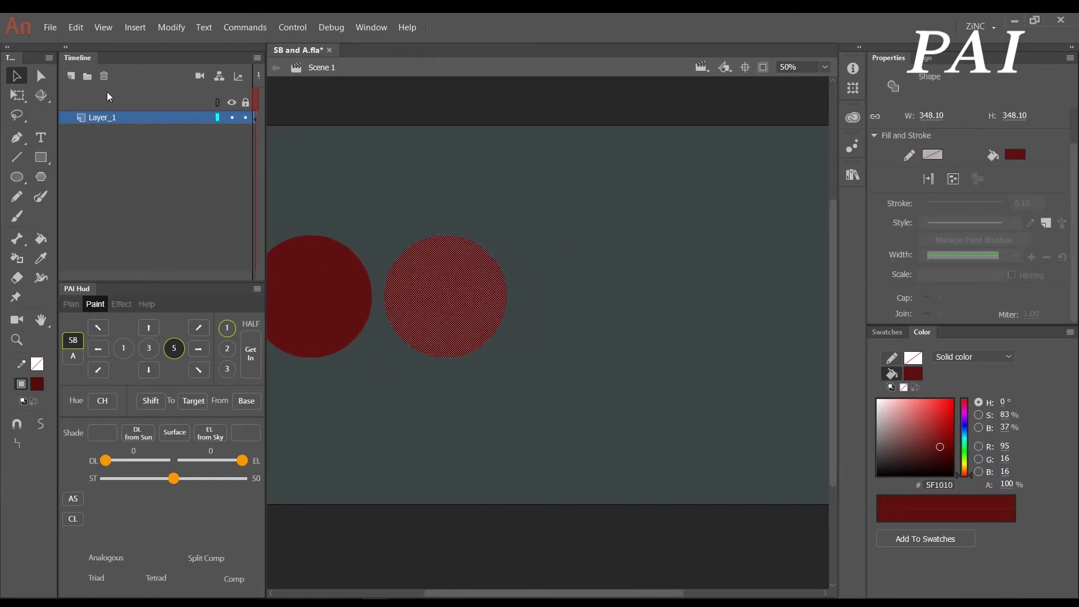
# - Add an orange circle about 252 px wide (H 39°, S 84%, B 68%) inside the second dark red circle from a resized in-place copy
pyautogui.click(75, 27)
pyautogui.click(109, 89)
pyautogui.click(76, 27)
pyautogui.click(96, 114)
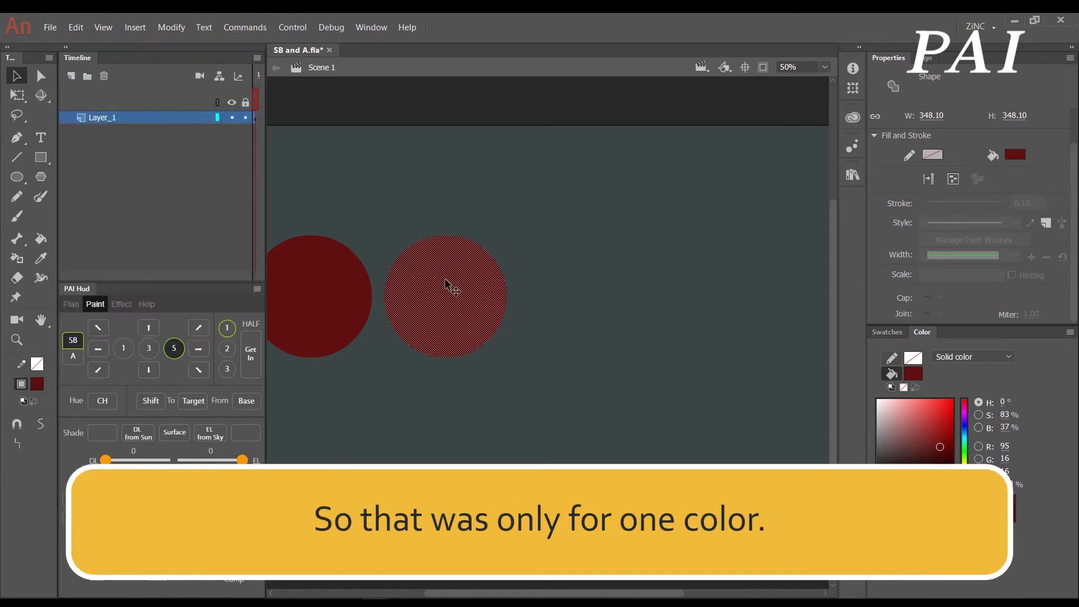
pyautogui.press('q')
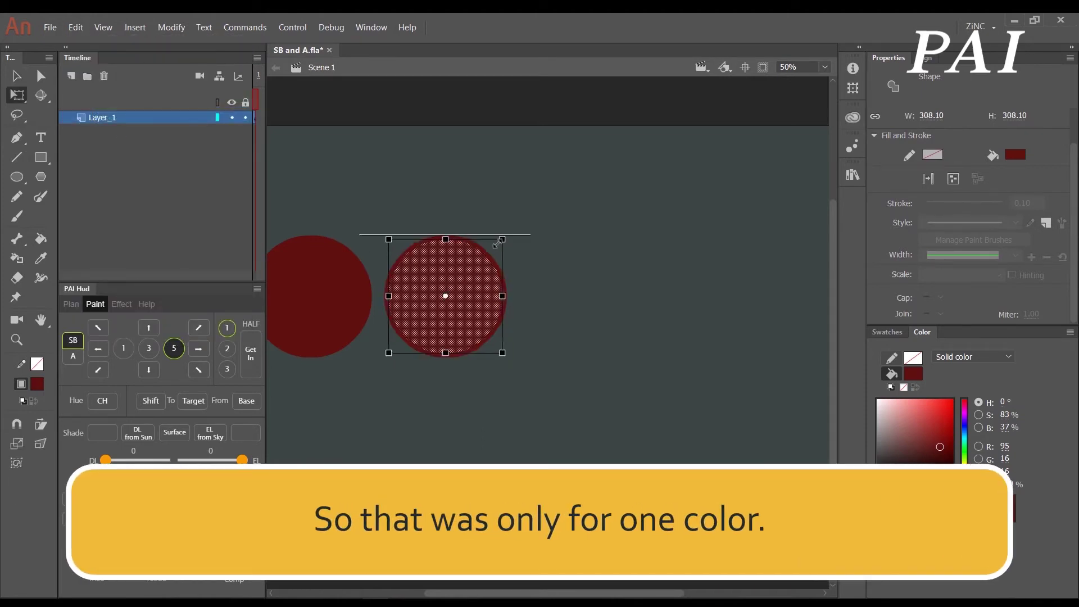
pyautogui.moveTo(490, 249); pyautogui.dragTo(495, 245)
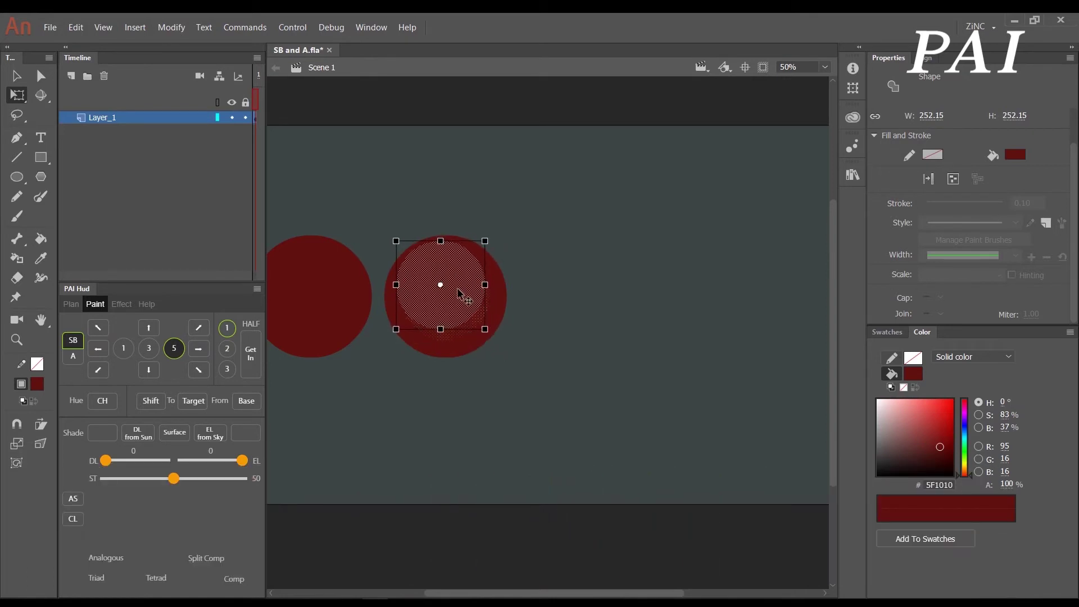
pyautogui.click(967, 468)
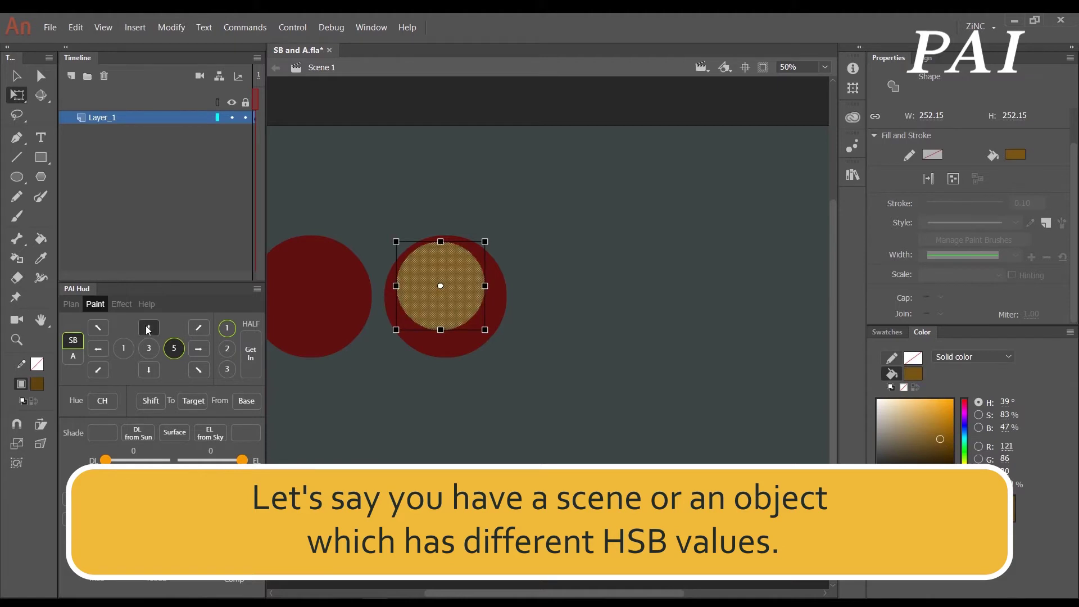
pyautogui.click(571, 364)
# - Add a yellow circle about 172 px wide (H 63°, S 59%, B 88%) inside the orange circle from a resized in-place copy
pyautogui.click(419, 260)
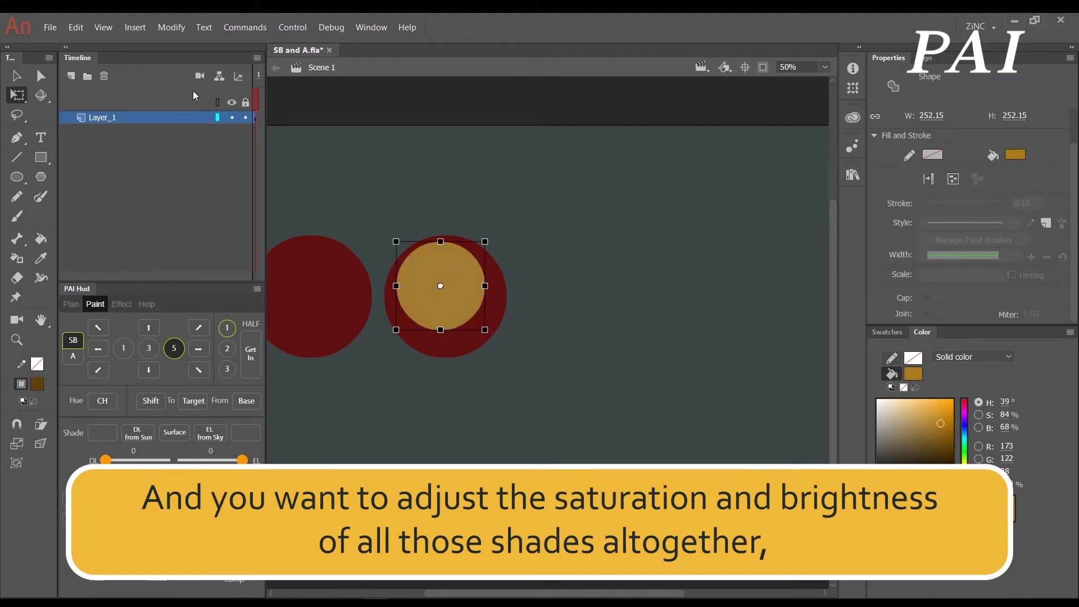
pyautogui.click(68, 30)
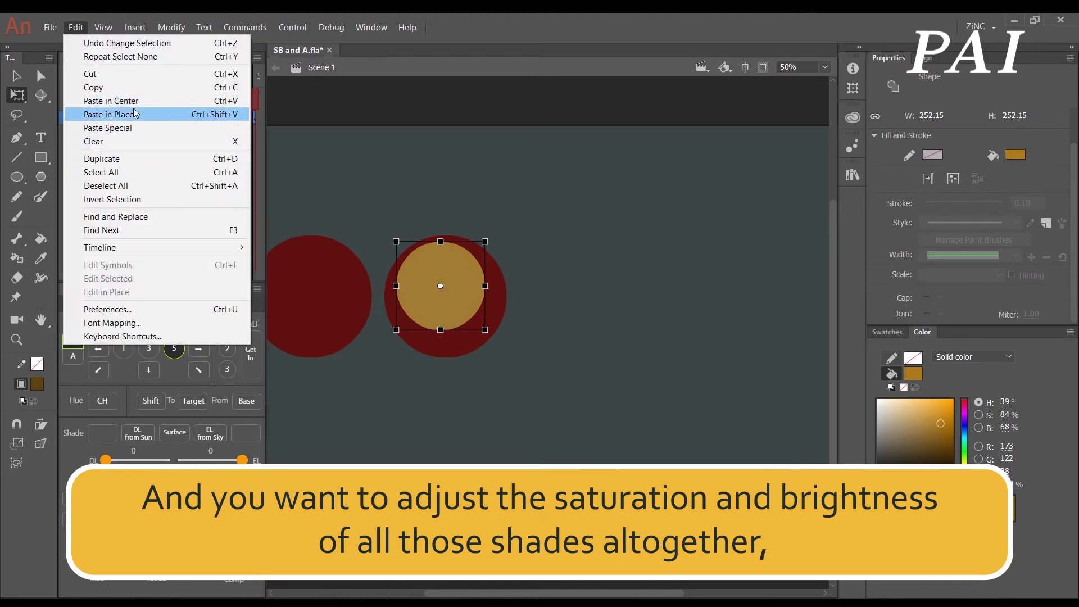
pyautogui.click(128, 90)
pyautogui.click(81, 28)
pyautogui.click(114, 116)
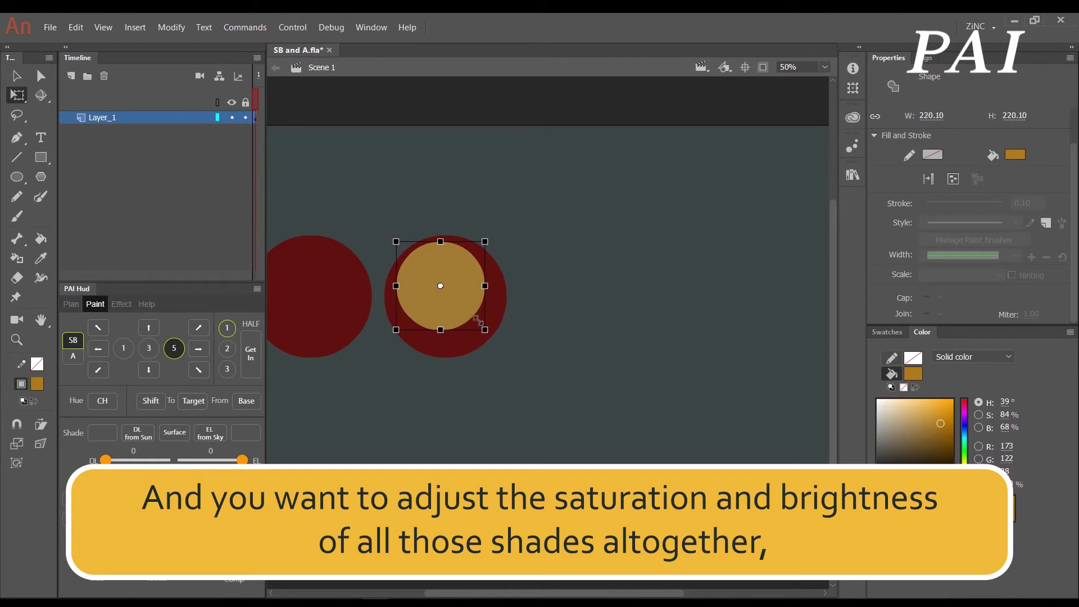
pyautogui.moveTo(480, 324); pyautogui.dragTo(473, 315)
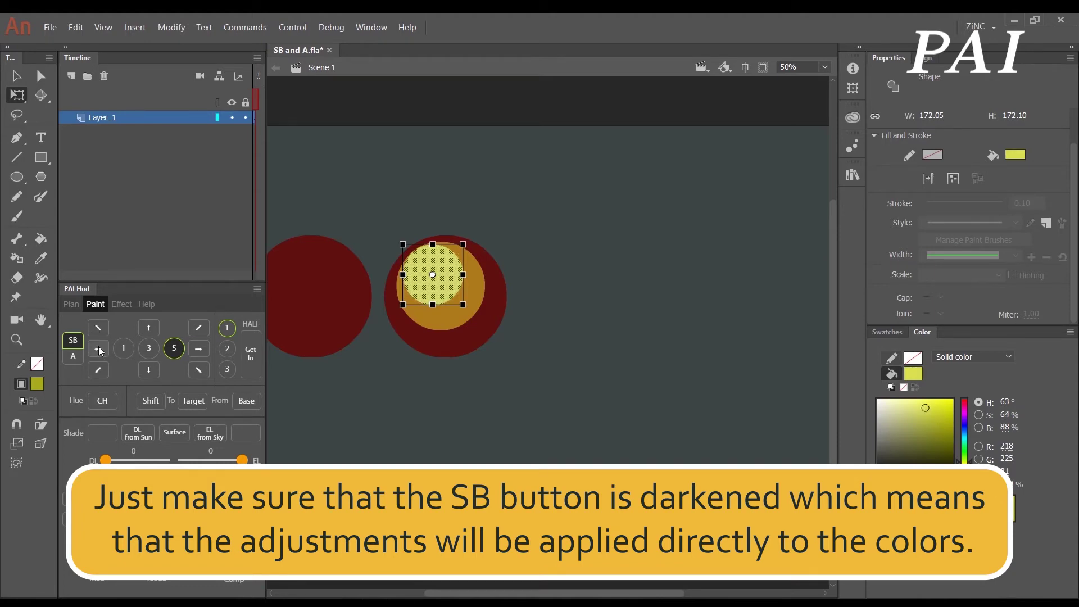
pyautogui.click(596, 278)
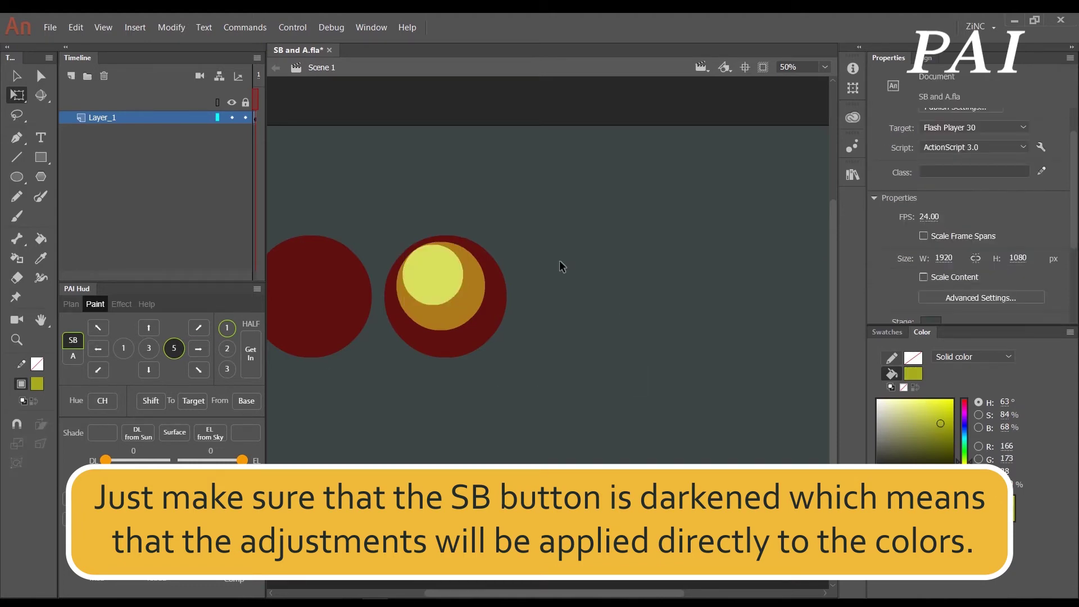
# - Select the yellow, orange and outer dark red circles together and lower their saturation repeatedly in increments of 5
pyautogui.scroll(-3, 492, 313)
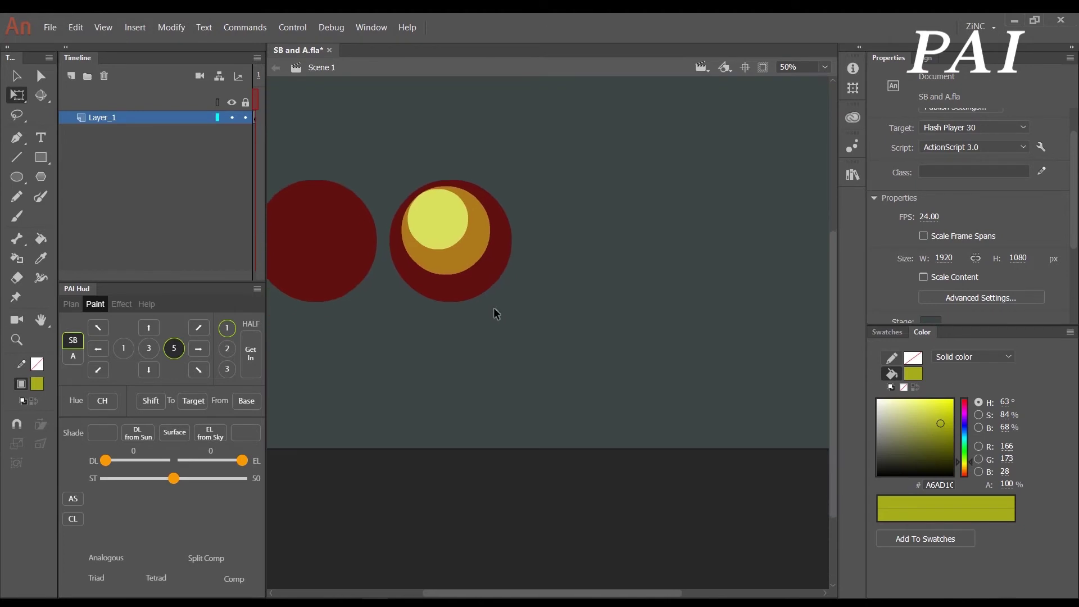
pyautogui.click(454, 218)
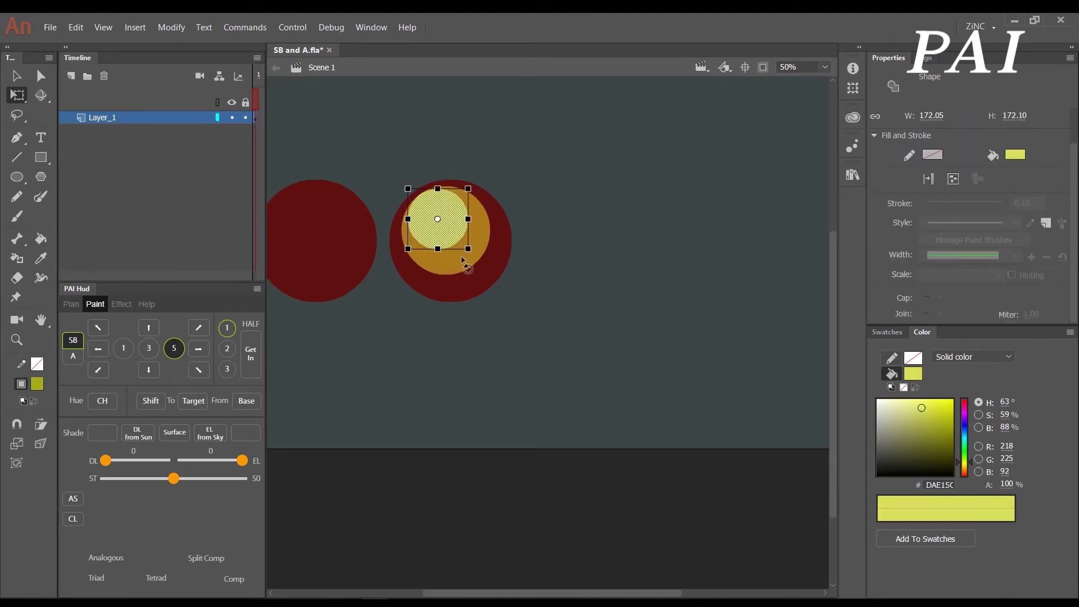
pyautogui.click(559, 257)
pyautogui.click(448, 241)
pyautogui.press('v')
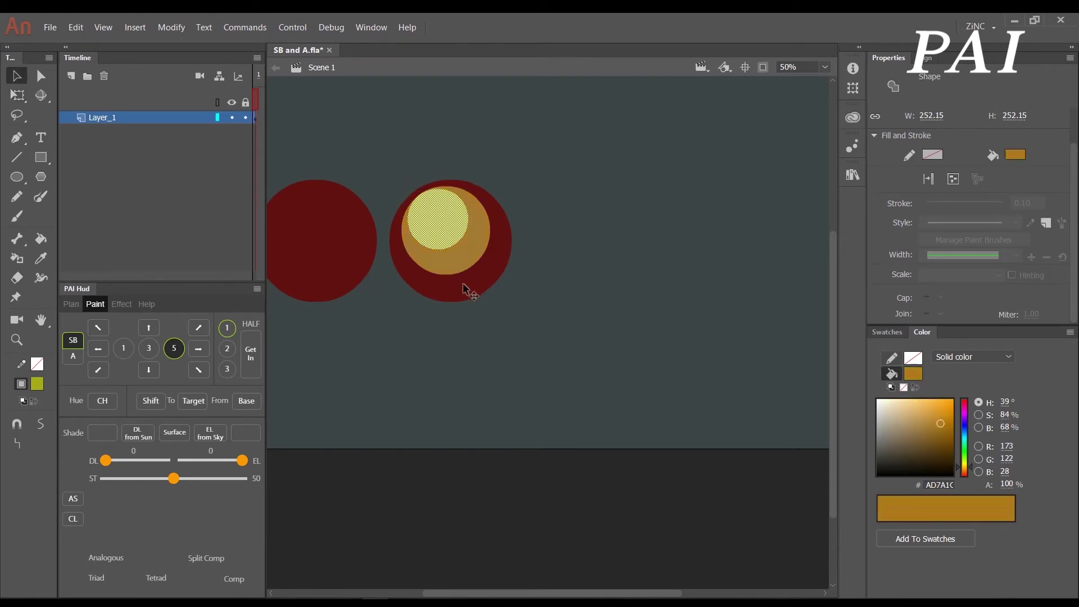
pyautogui.click(463, 284)
pyautogui.click(390, 410)
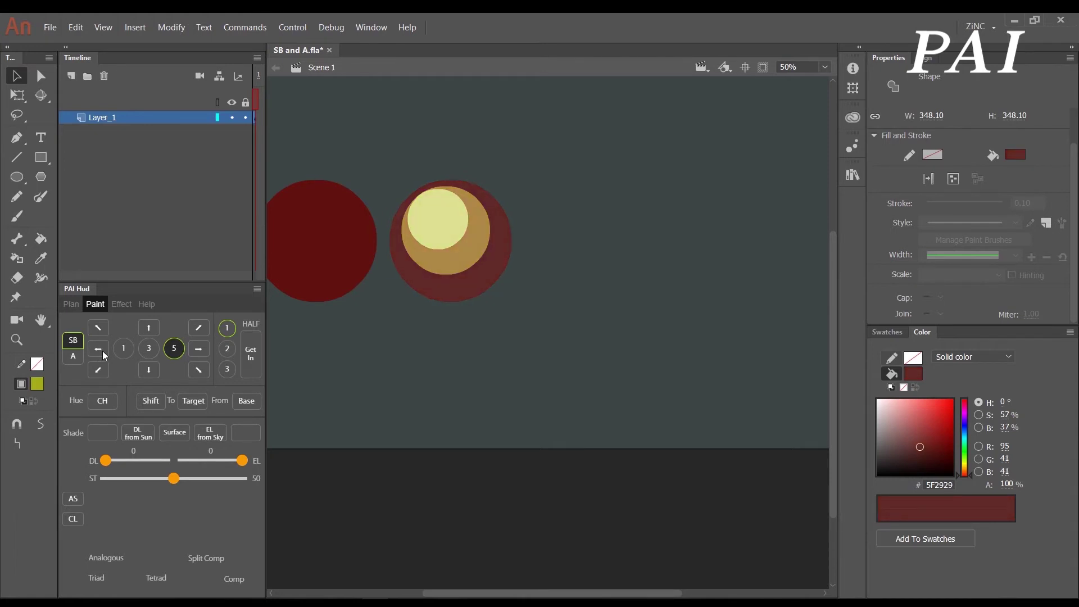
# - Adjust the three circles' brightness and saturation together in increments of 5 and 3, bringing the outer red to S 86%, B 42%
pyautogui.click(147, 329)
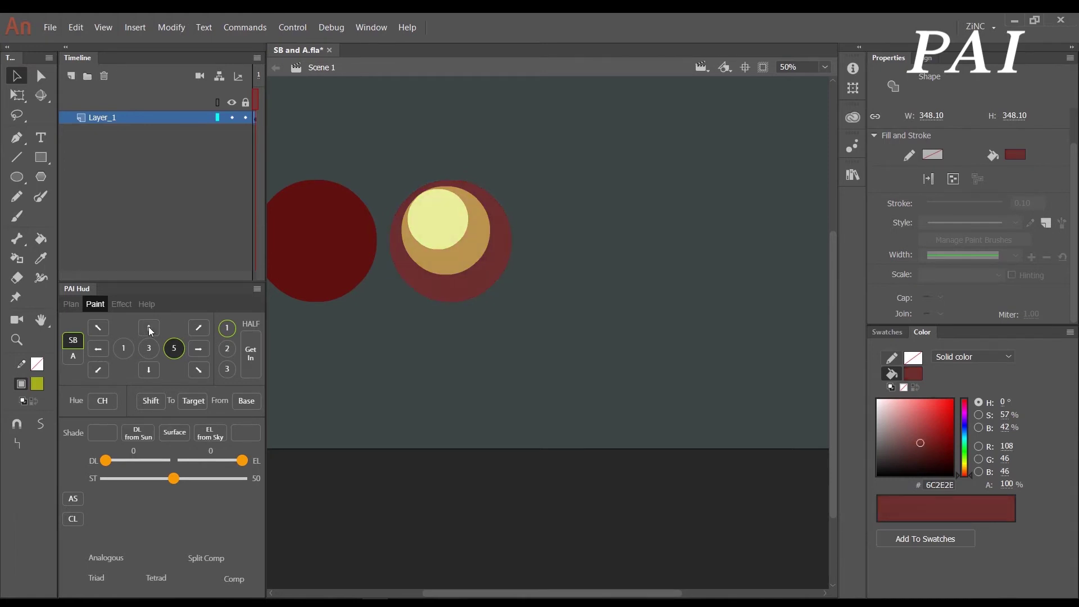
pyautogui.click(150, 370)
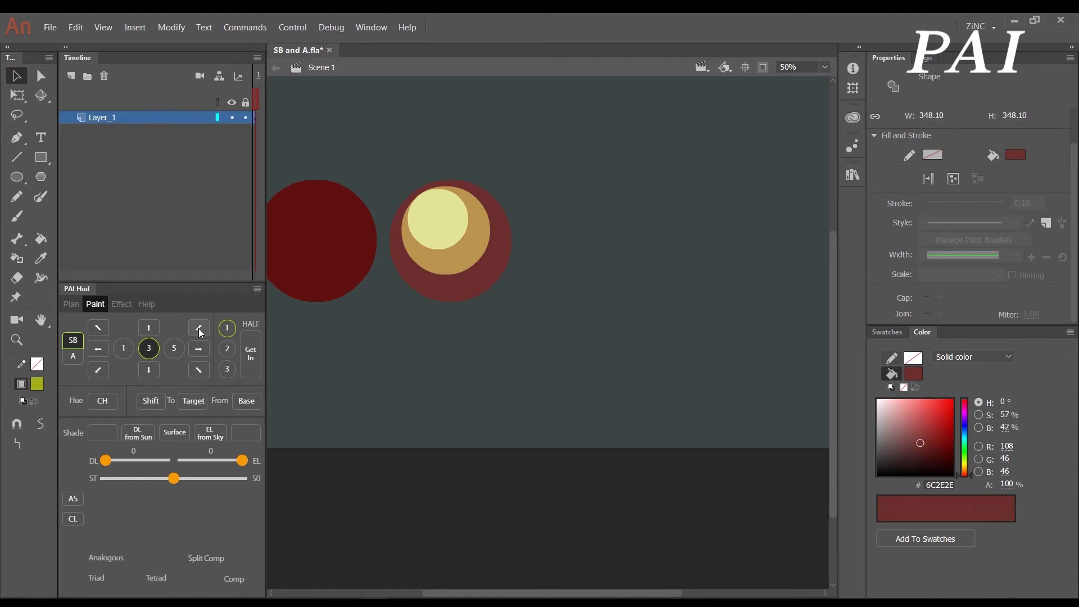
pyautogui.click(199, 372)
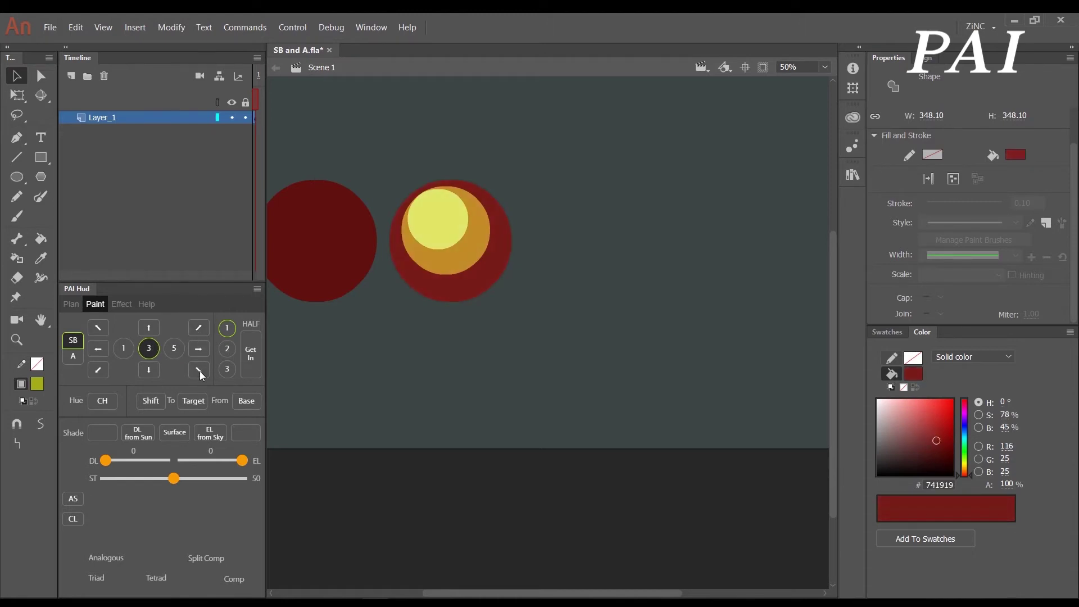
pyautogui.click(104, 371)
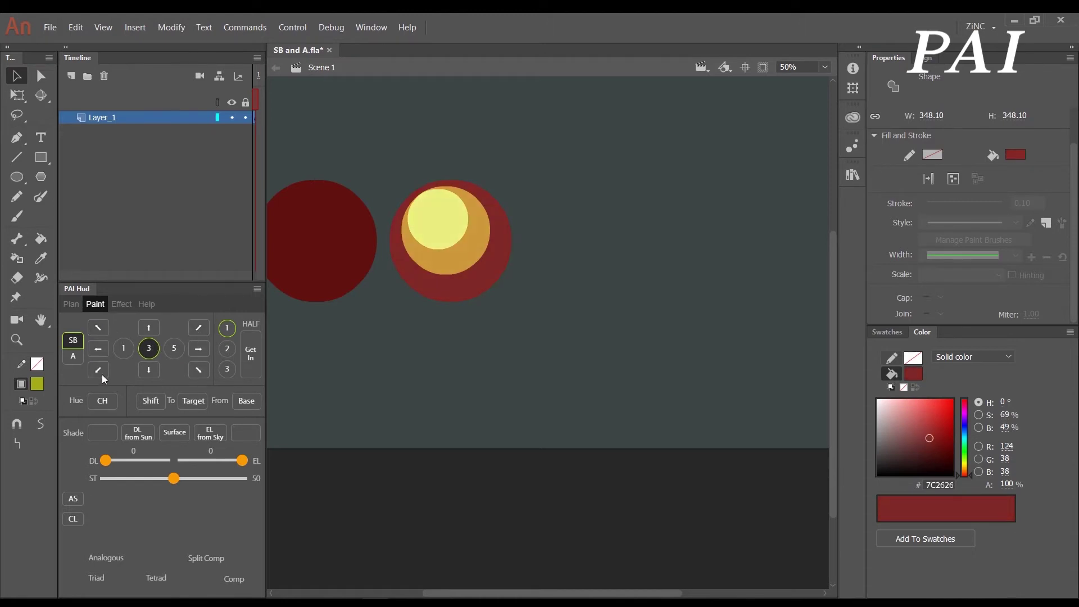
pyautogui.click(206, 352)
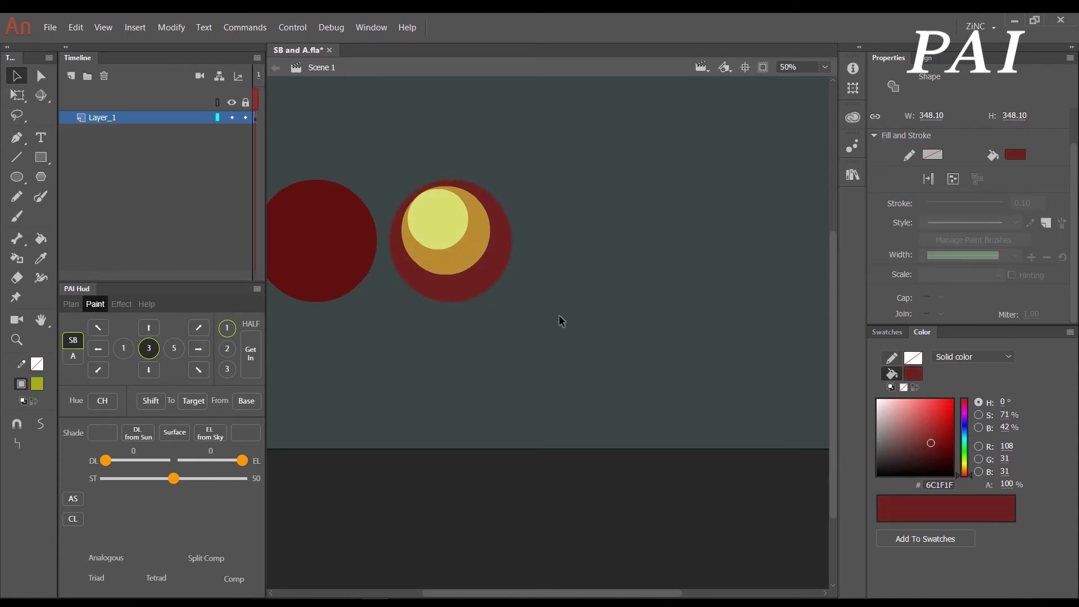
pyautogui.click(174, 349)
pyautogui.click(198, 352)
# - Check the saturation and brightness values of the yellow, orange and outer red circles one by one
pyautogui.click(454, 219)
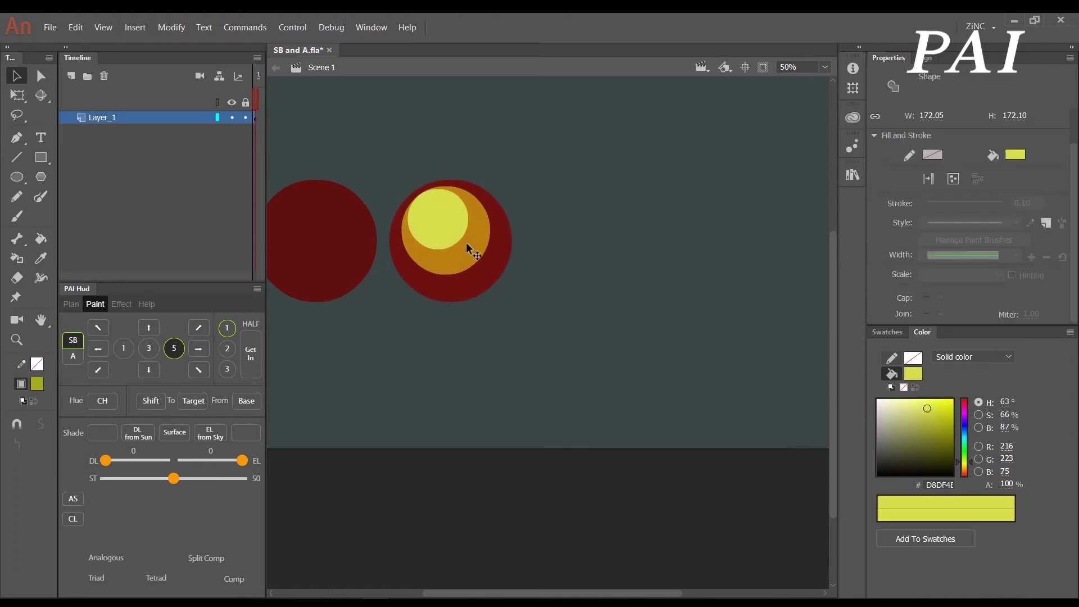
pyautogui.click(468, 256)
pyautogui.click(485, 282)
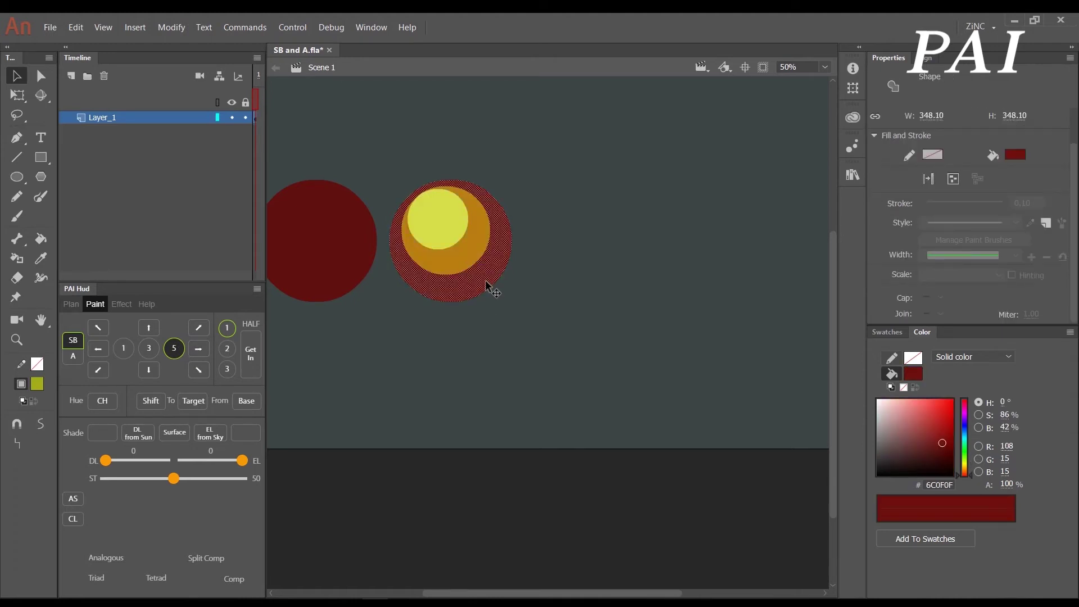
pyautogui.click(558, 349)
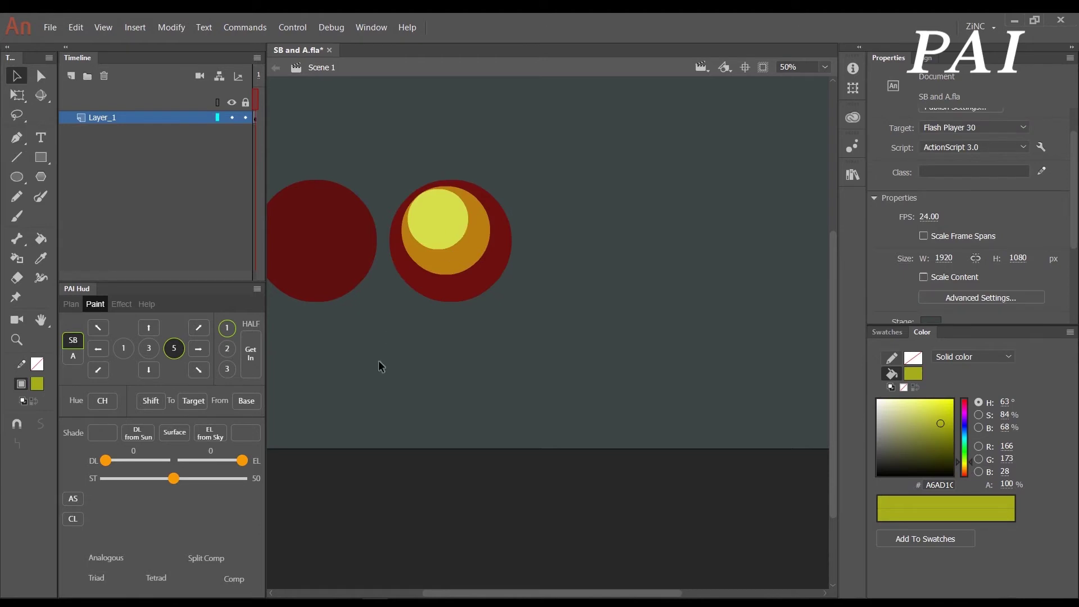
# - Select the three nested circles and place a copy of them on the stage beside the originals
pyautogui.click(453, 228)
pyautogui.keyDown('shift'); pyautogui.click(455, 256); pyautogui.keyUp('shift')
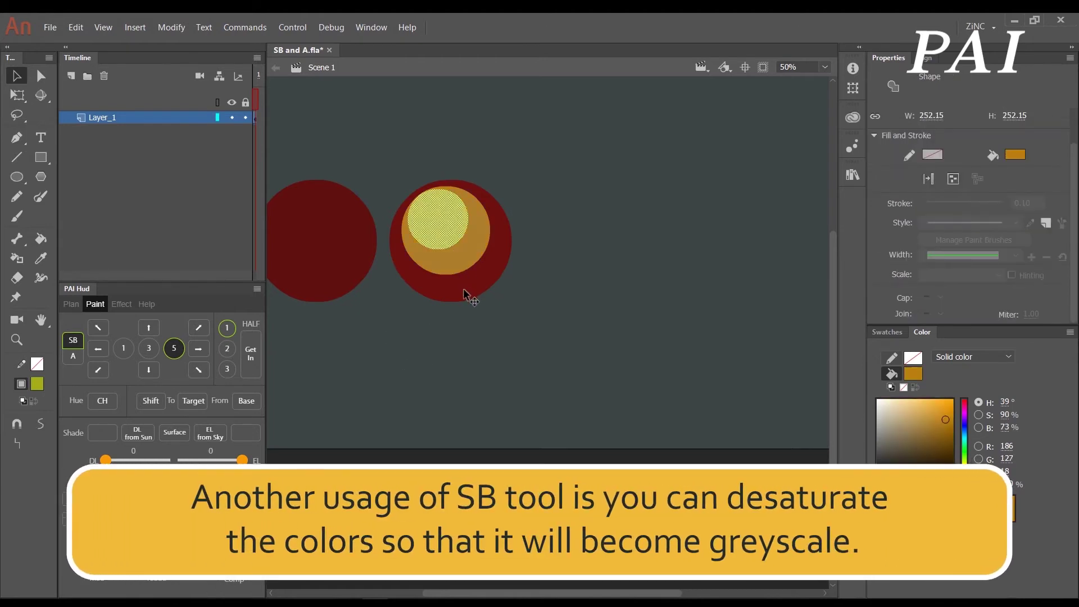
pyautogui.keyDown('shift'); pyautogui.click(463, 288); pyautogui.keyUp('shift')
pyautogui.moveTo(450, 263); pyautogui.dragTo(578, 257)
pyautogui.click(605, 321)
# - Select all three circles of the copied set and desaturate them to 0% with the SB tool in increments of 5
pyautogui.click(578, 227)
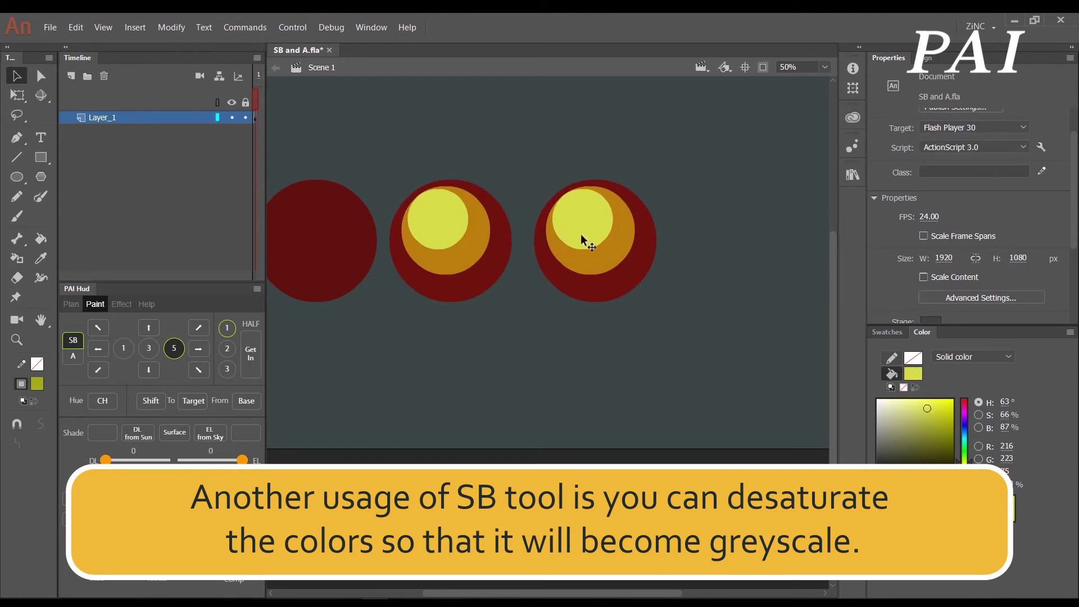
pyautogui.click(593, 268)
pyautogui.keyDown('shift'); pyautogui.click(597, 284); pyautogui.keyUp('shift')
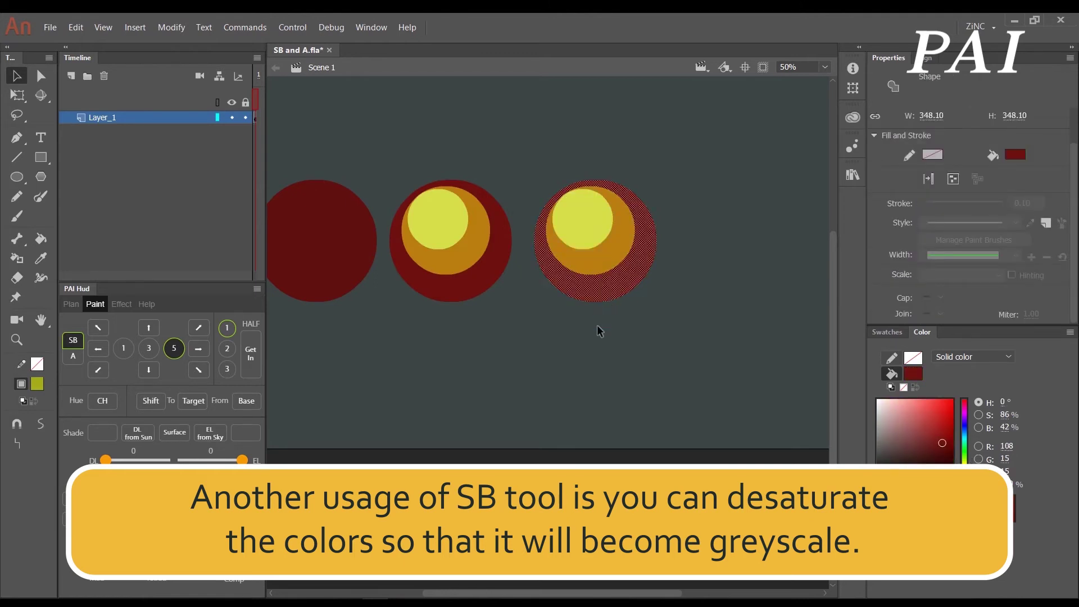
pyautogui.click(547, 170)
pyautogui.moveTo(555, 191); pyautogui.dragTo(711, 361)
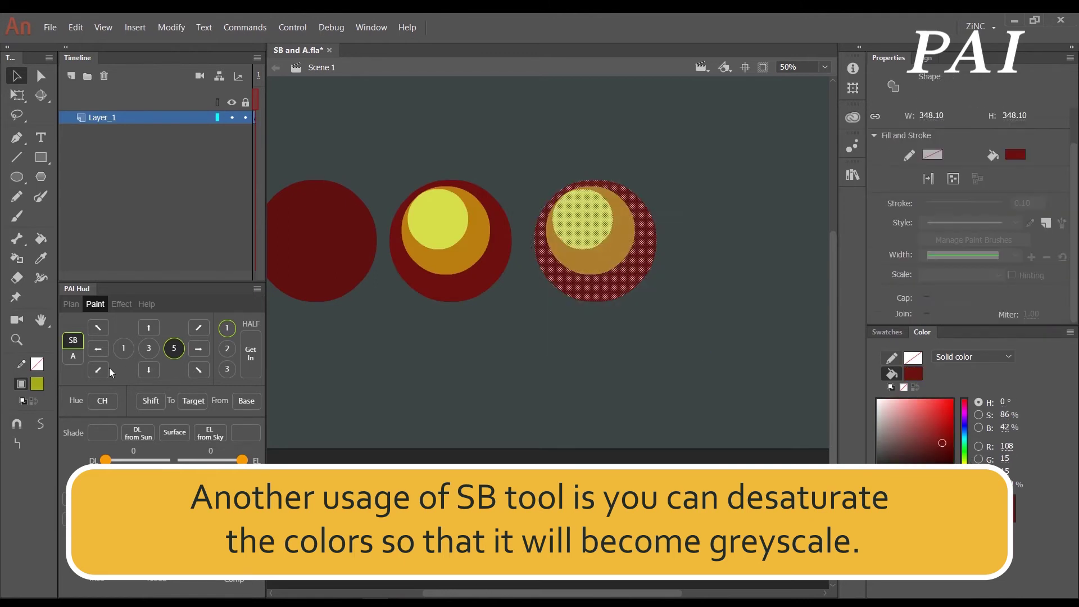
pyautogui.click(100, 349)
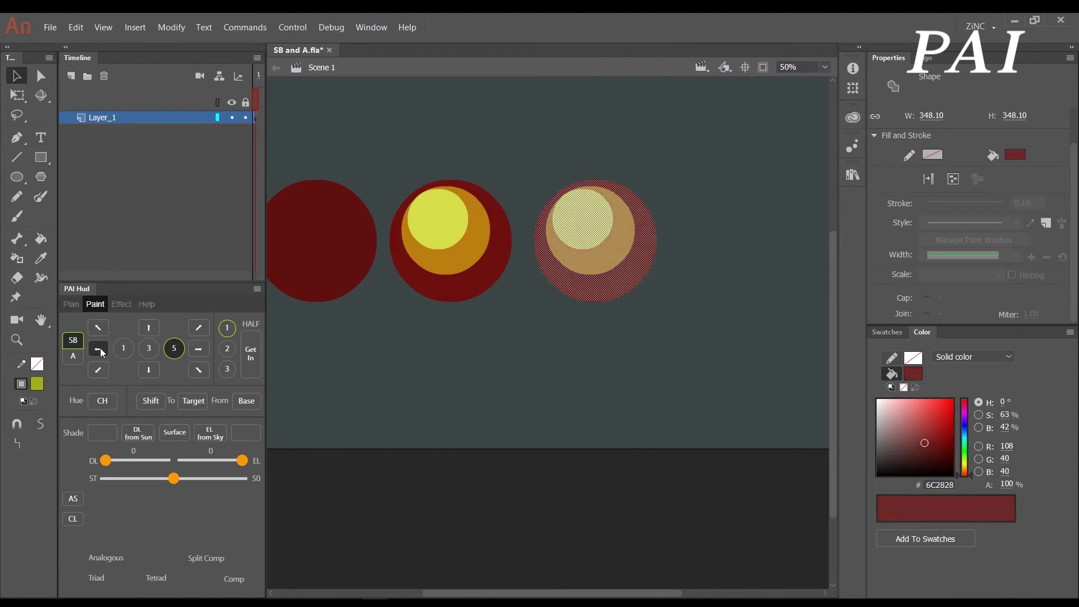
pyautogui.click(100, 348)
pyautogui.click(100, 348)
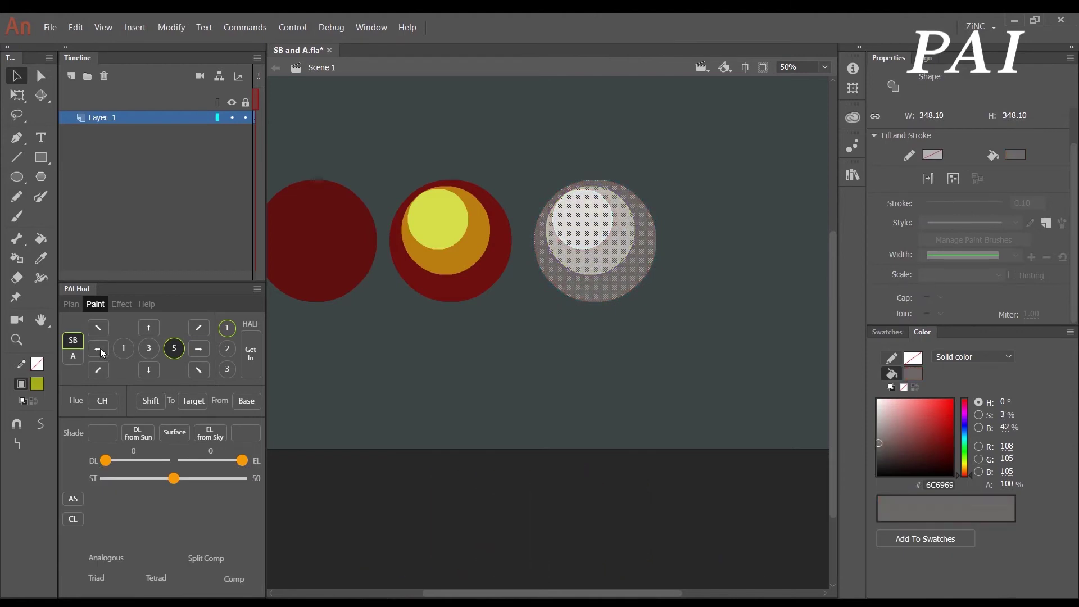
# - Raise the innermost grey circle's brightness to 93% and lower the middle circle's brightness with the SB tool in increments of 5
pyautogui.click(681, 320)
pyautogui.moveTo(696, 207); pyautogui.dragTo(582, 255)
pyautogui.click(489, 272)
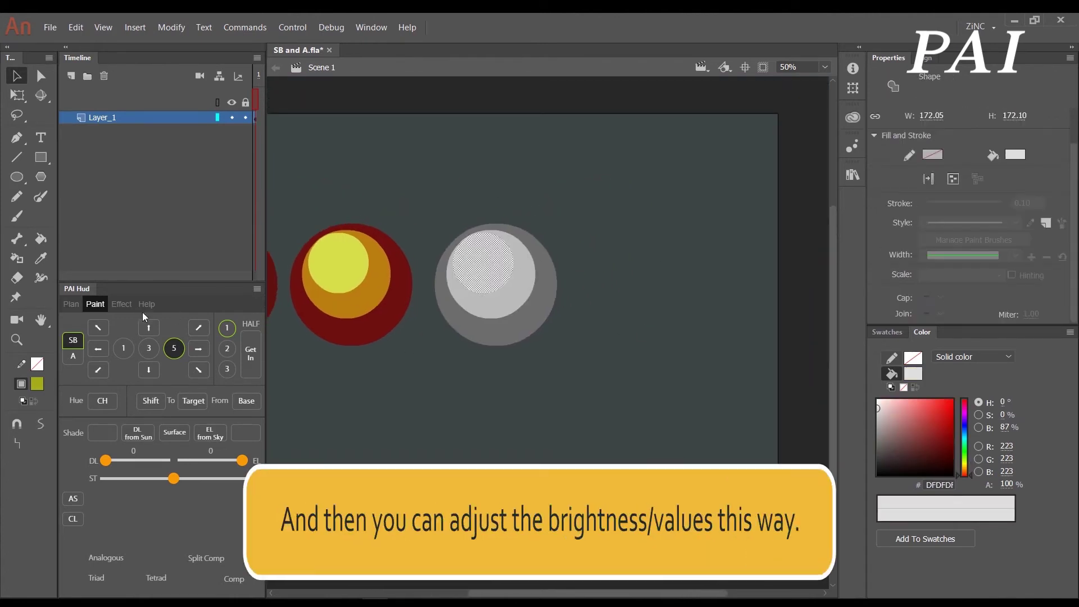
pyautogui.click(149, 329)
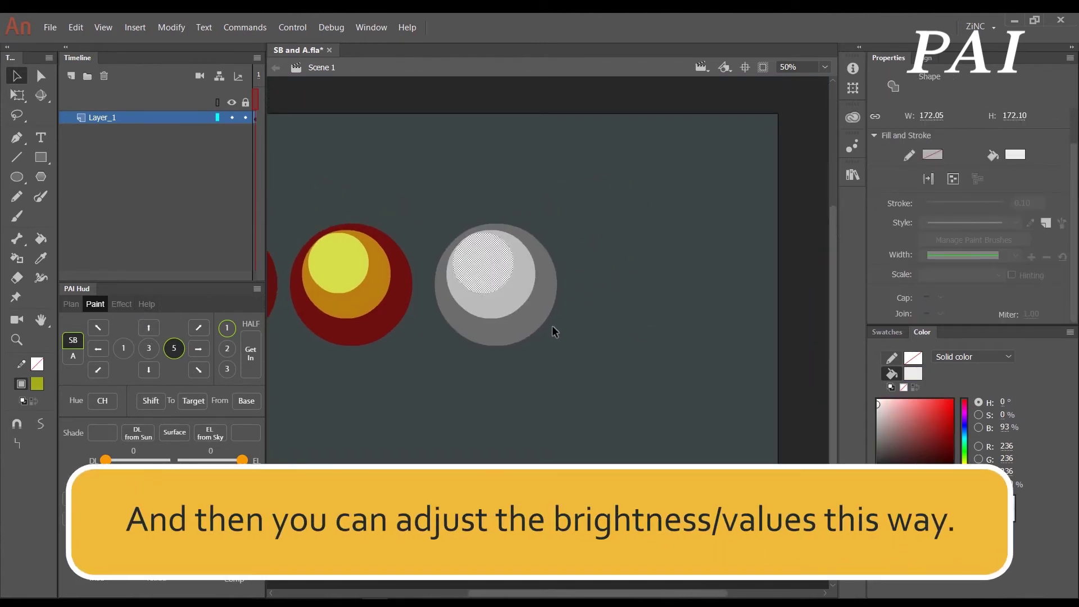
pyautogui.click(500, 303)
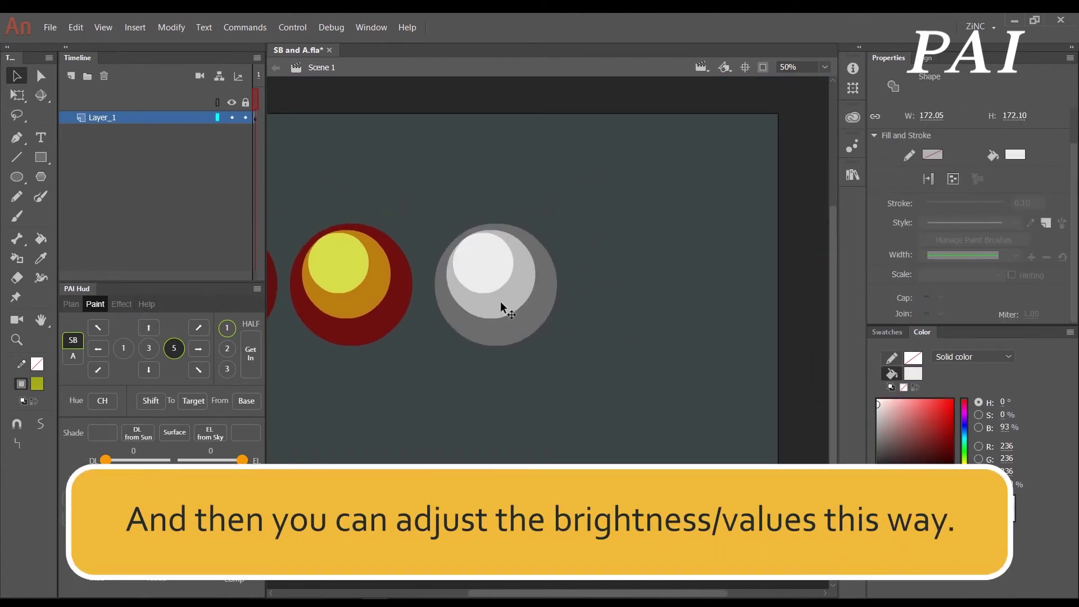
pyautogui.click(150, 374)
# - Lower the outer grey circle's brightness to 12% with the SB tool in increments of 5
pyautogui.click(544, 324)
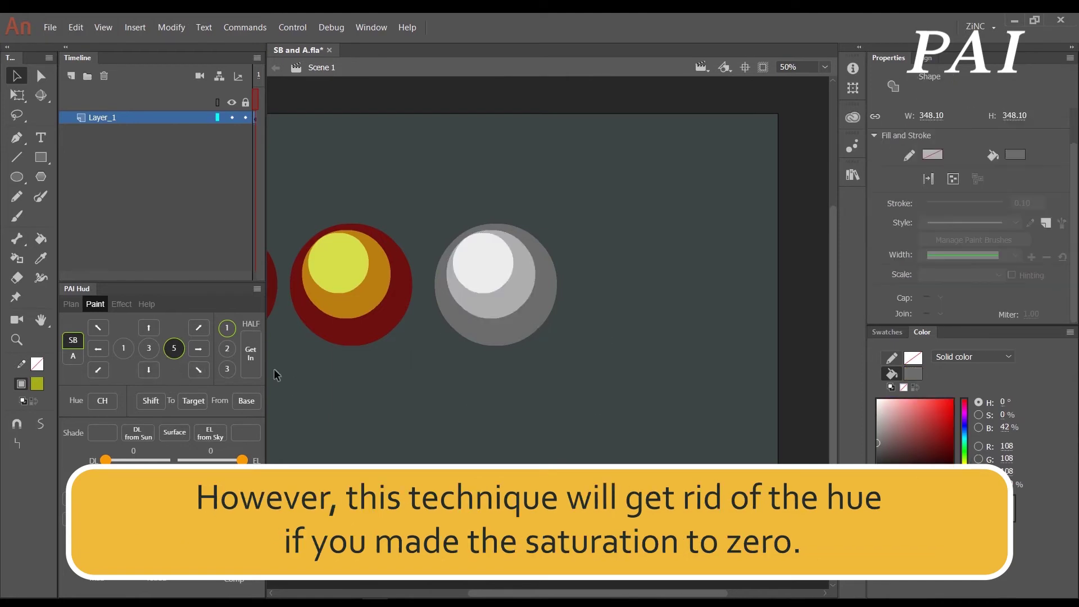
pyautogui.click(154, 369)
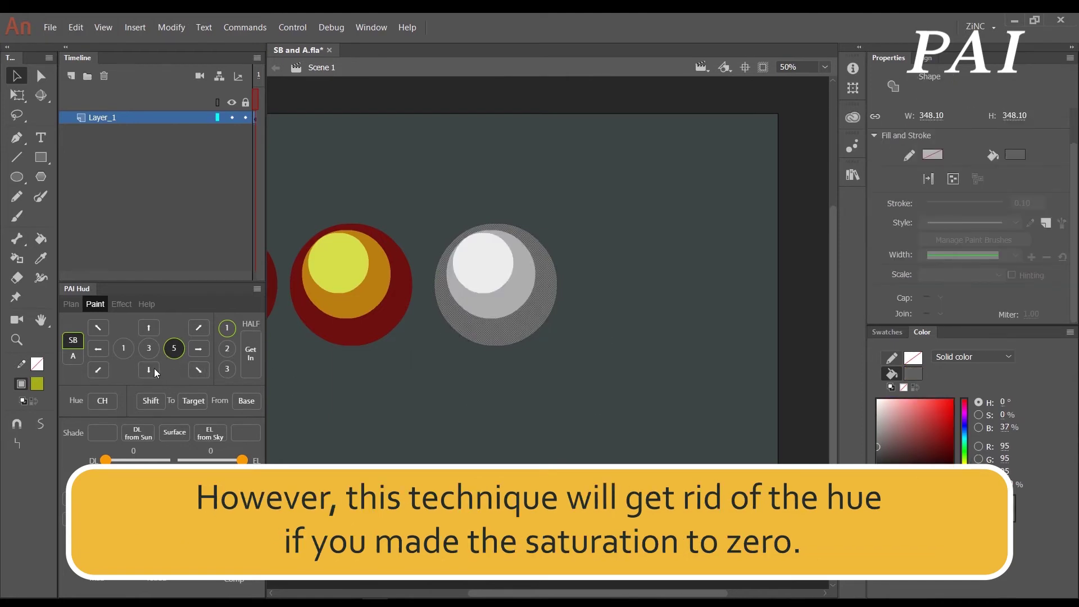
pyautogui.click(611, 393)
pyautogui.moveTo(541, 328); pyautogui.dragTo(595, 325)
pyautogui.click(569, 336)
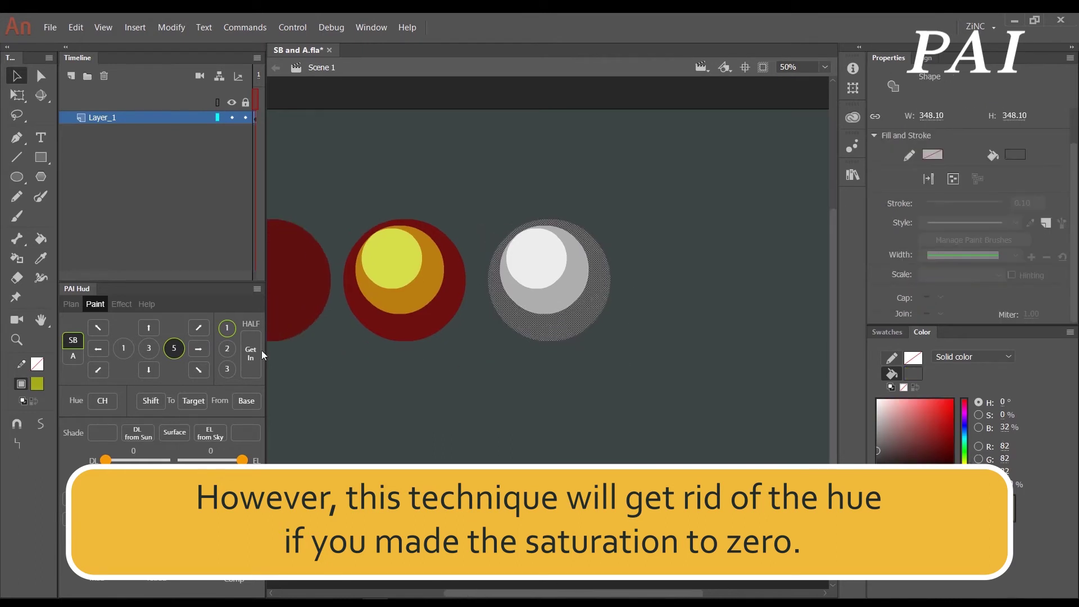
pyautogui.click(150, 371)
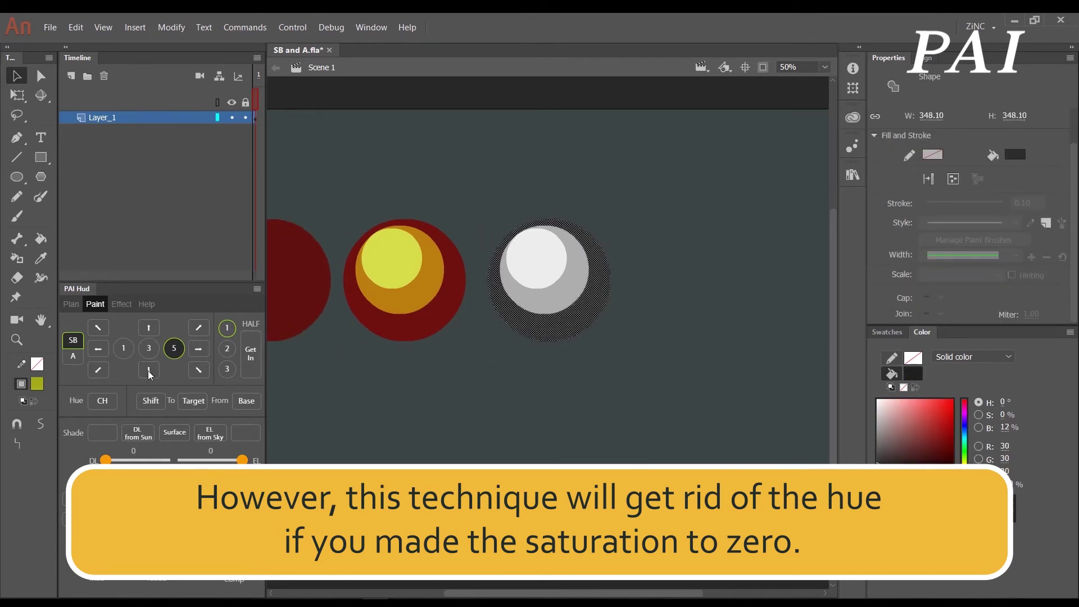
pyautogui.click(610, 369)
# - Move the coloured and grey circle sets slightly closer to their neighbours, leaving a small even gap between the sets
pyautogui.moveTo(624, 301); pyautogui.dragTo(590, 251)
pyautogui.moveTo(387, 249); pyautogui.dragTo(466, 247)
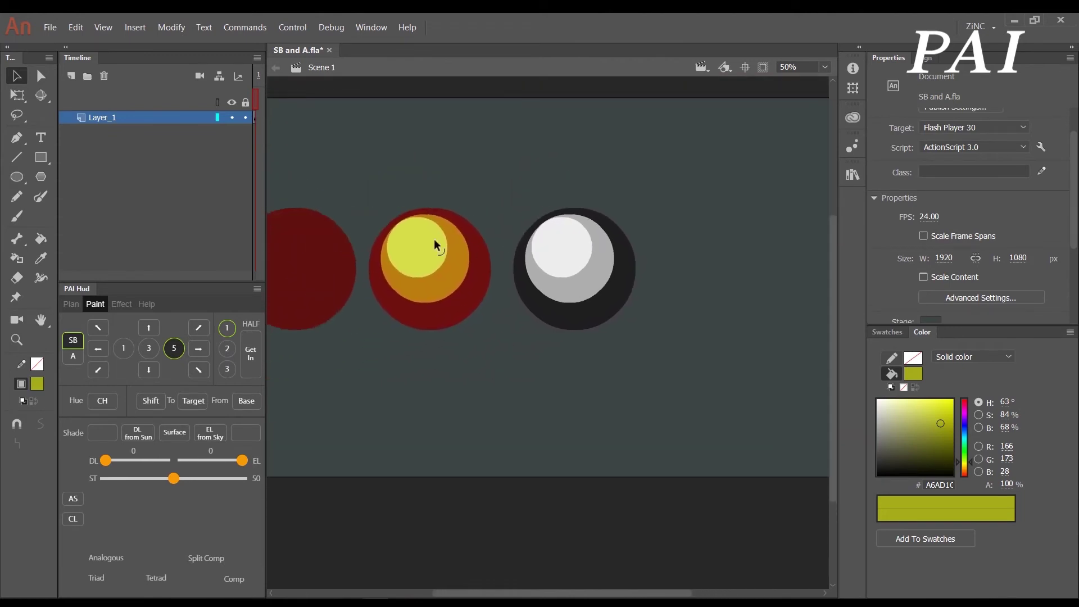
pyautogui.moveTo(358, 176); pyautogui.dragTo(681, 379)
pyautogui.moveTo(499, 274)
pyautogui.mouseDown()
pyautogui.moveTo(581, 245)
pyautogui.moveTo(506, 257)
pyautogui.mouseUp()
pyautogui.click(608, 331)
pyautogui.moveTo(576, 136); pyautogui.dragTo(794, 394)
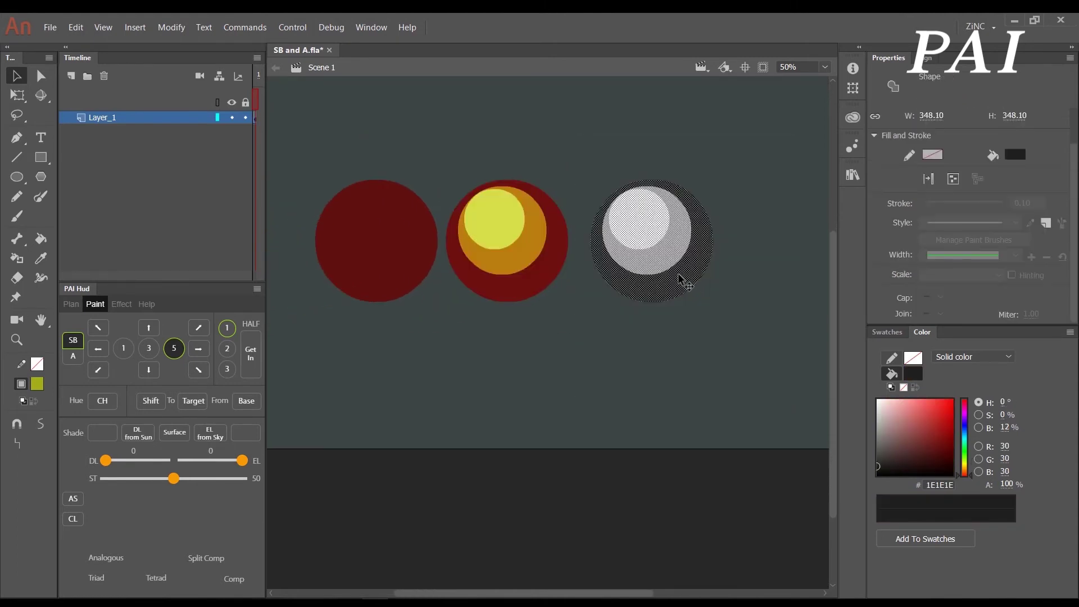
pyautogui.moveTo(669, 264); pyautogui.dragTo(659, 267)
pyautogui.click(759, 296)
# - Place a copy of the whole grey circle set directly beside the original on its right
pyautogui.moveTo(762, 272); pyautogui.dragTo(560, 316)
pyautogui.moveTo(375, 205); pyautogui.dragTo(549, 405)
pyautogui.moveTo(439, 287); pyautogui.dragTo(571, 298)
pyautogui.click(589, 354)
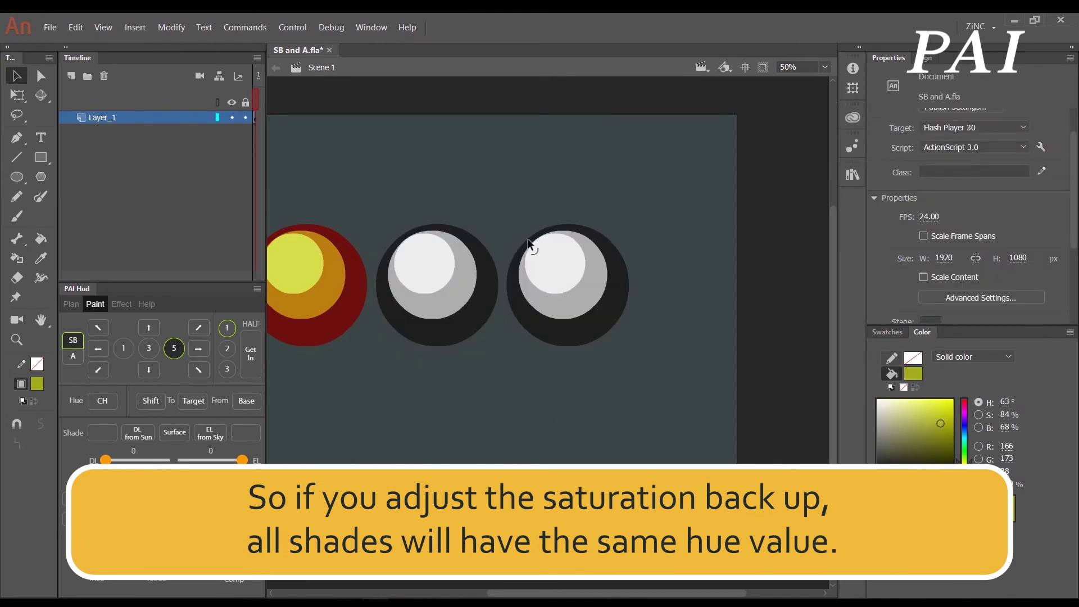
# - Raise the saturation and brightness of all three circles in the new grey copy, bringing the outer circle to S 67%, B 27%
pyautogui.click(549, 262)
pyautogui.keyDown('shift'); pyautogui.click(555, 306); pyautogui.keyUp('shift')
pyautogui.keyDown('shift'); pyautogui.click(570, 332); pyautogui.keyUp('shift')
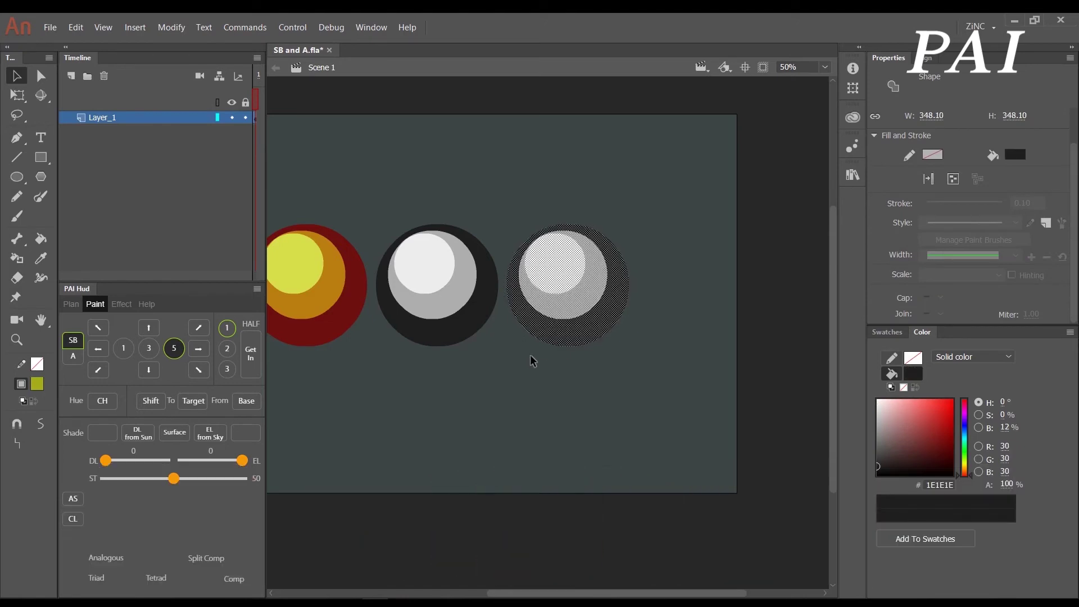
pyautogui.click(200, 351)
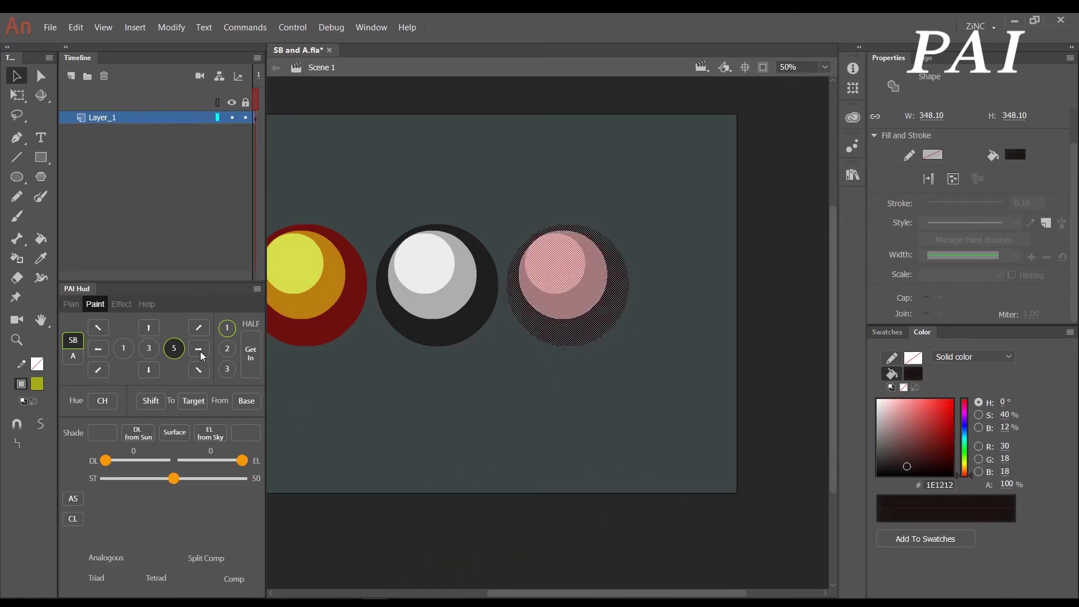
pyautogui.click(150, 328)
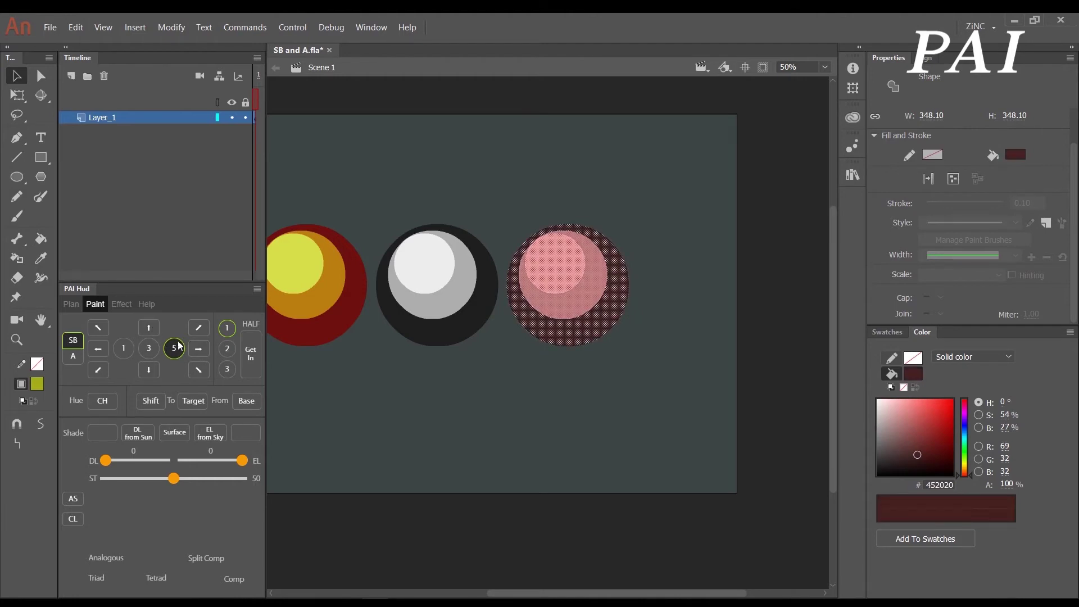
pyautogui.click(200, 349)
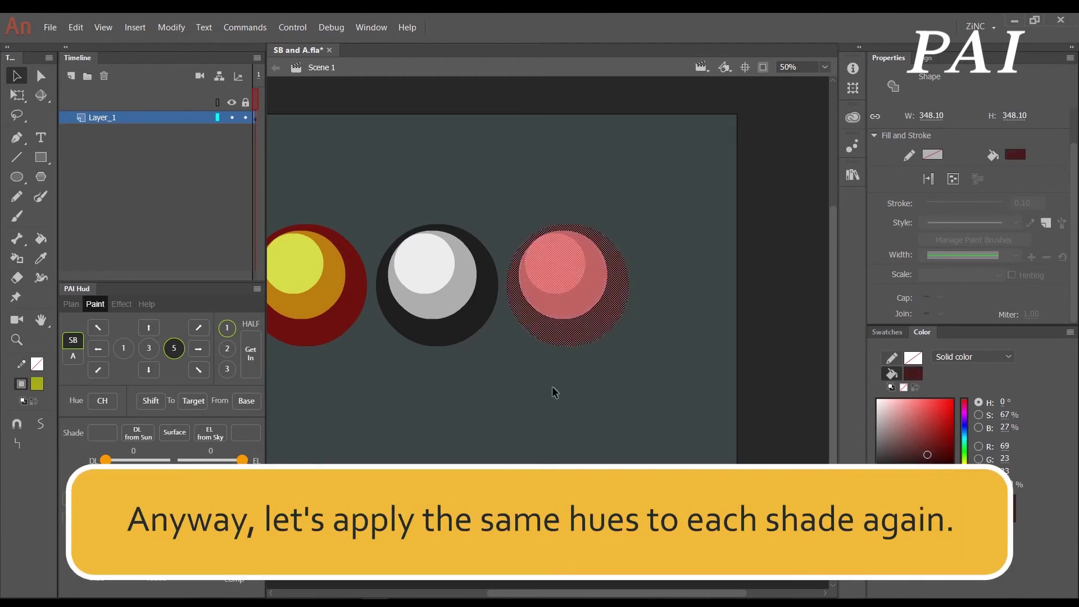
pyautogui.click(642, 283)
pyautogui.moveTo(643, 283); pyautogui.dragTo(570, 299)
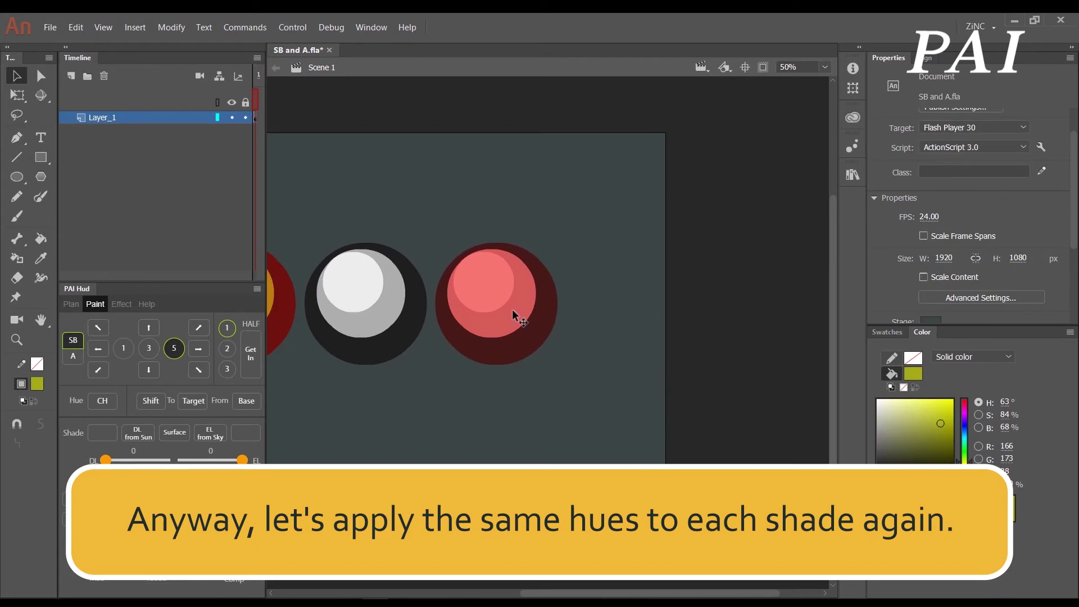
# - Set the middle circle of the reddened set to an orange hue of 41° and raise its saturation to 79%
pyautogui.click(513, 310)
pyautogui.click(965, 468)
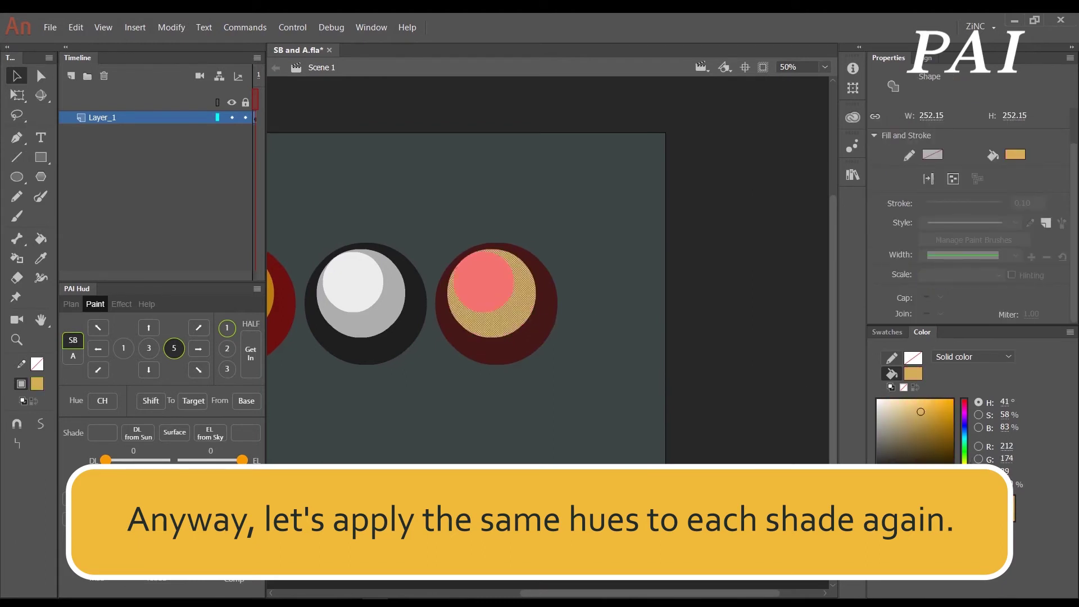
pyautogui.click(203, 353)
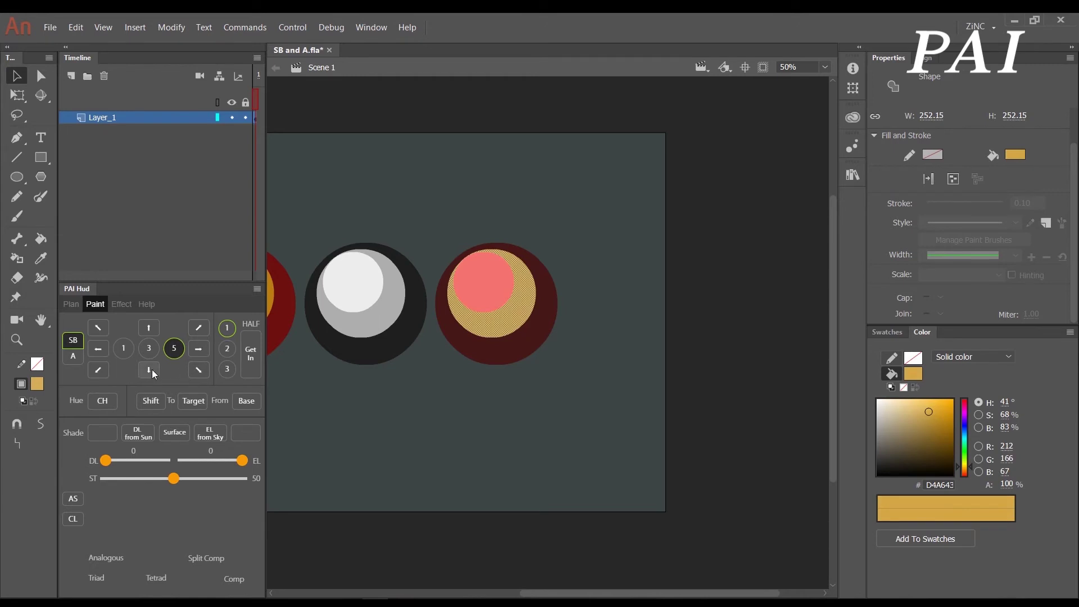
pyautogui.click(198, 352)
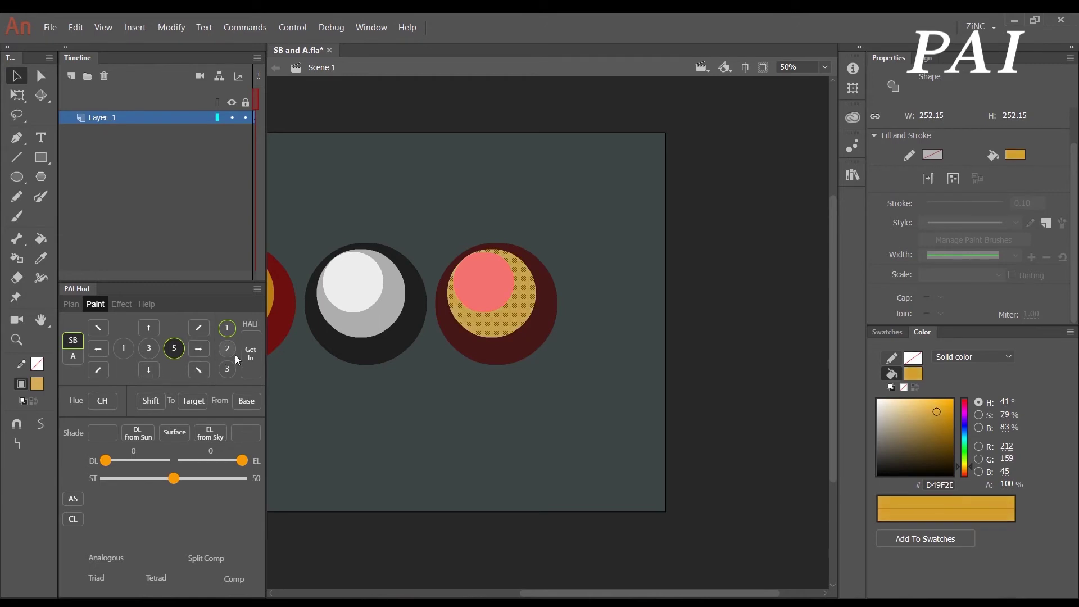
# - Change the hue of the innermost pink circle to yellow at 65°
pyautogui.click(491, 286)
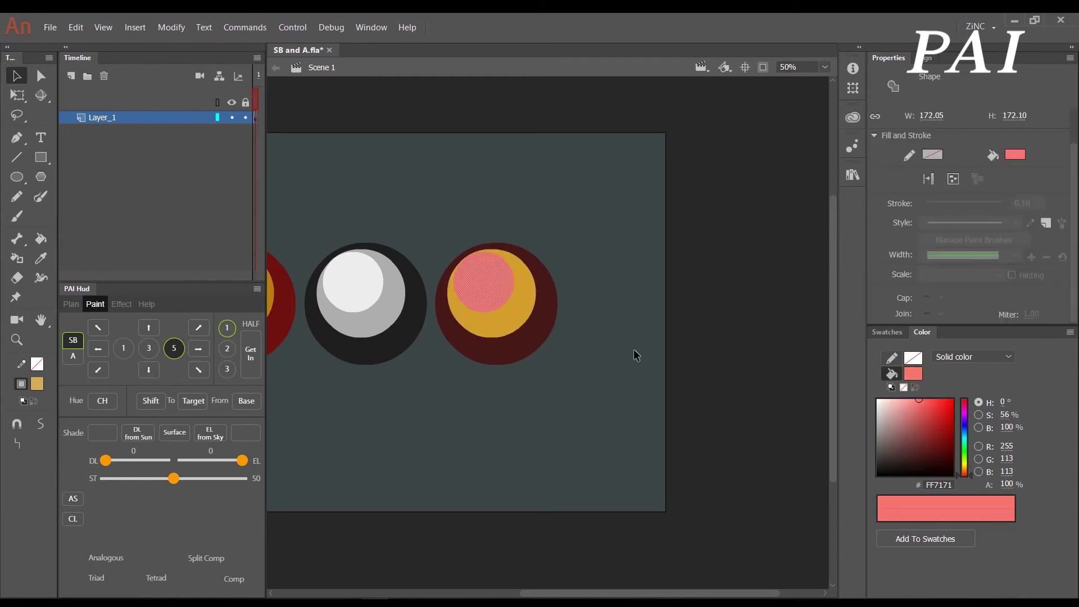
pyautogui.click(966, 460)
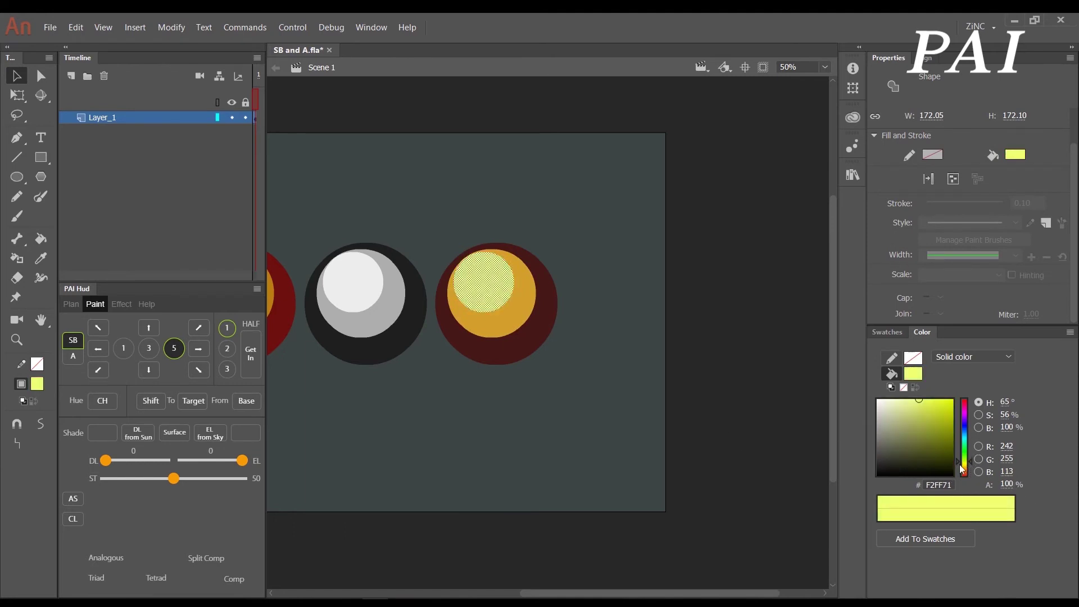
pyautogui.click(551, 413)
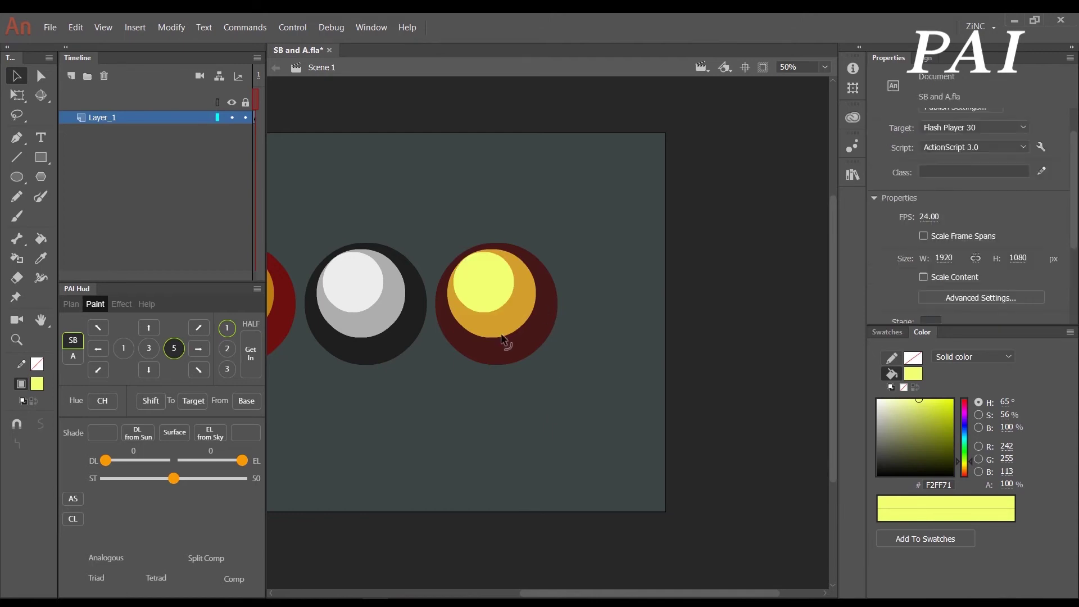
# - Raise the outer dark red circle's saturation to 80% in increments of 5 and check the middle orange circle's colour values
pyautogui.click(502, 344)
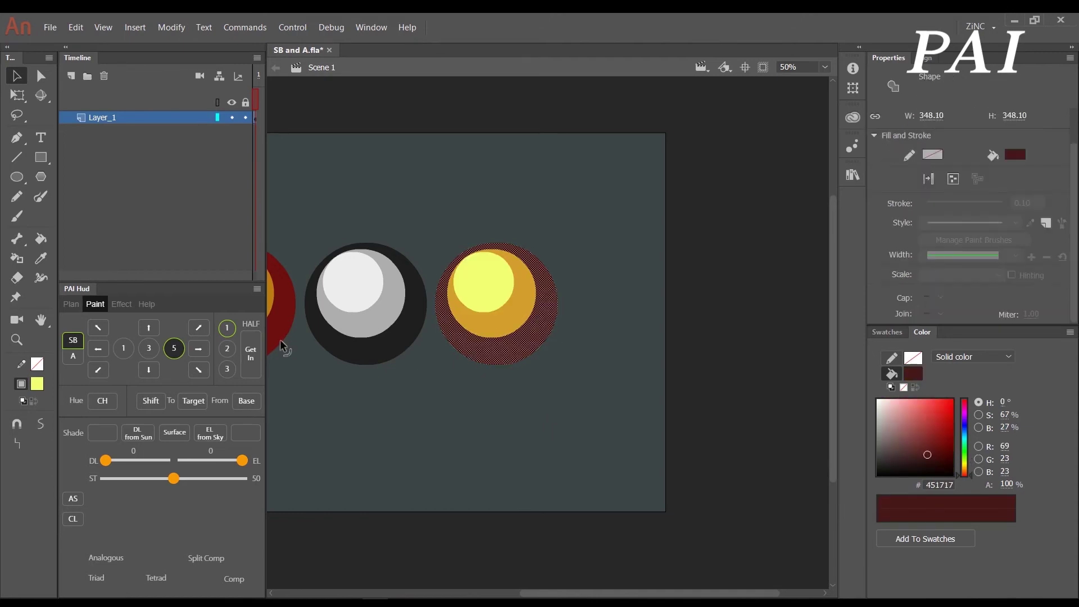
pyautogui.click(198, 350)
pyautogui.click(595, 402)
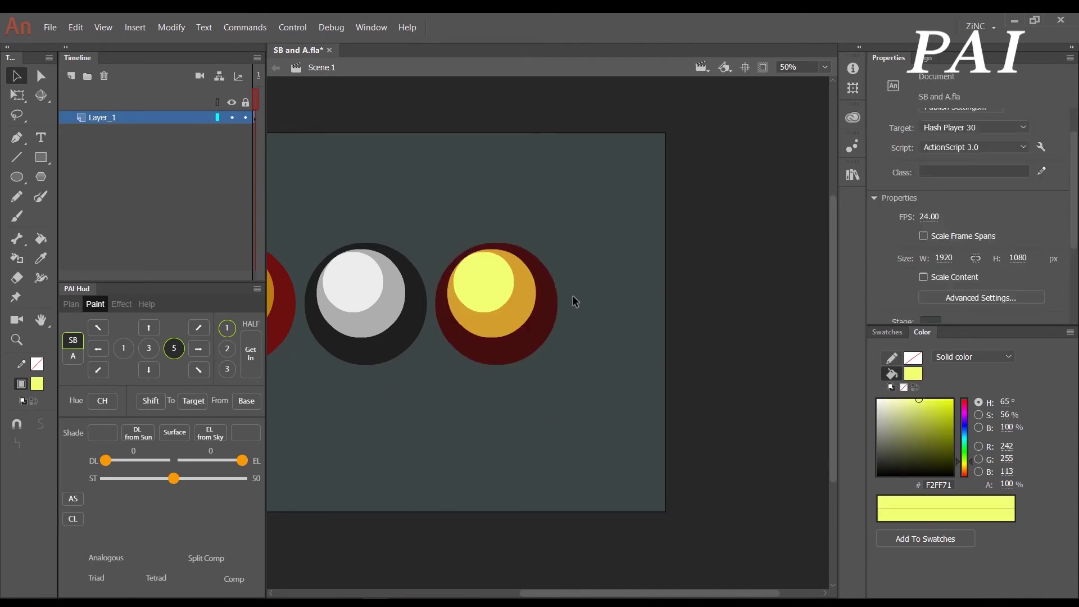
pyautogui.click(498, 319)
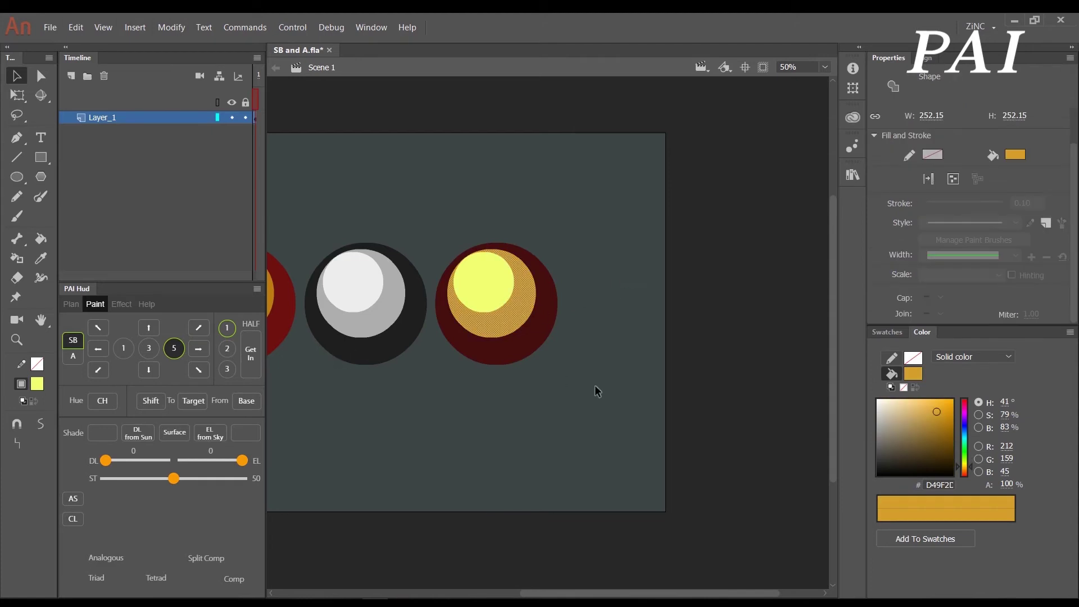
pyautogui.click(596, 386)
# - Shift all the circle sets together to the left on the stage, making room for another set at the right end
pyautogui.moveTo(550, 318); pyautogui.dragTo(815, 333)
pyautogui.press('z')
pyautogui.keyDown('alt'); pyautogui.click(725, 341); pyautogui.keyUp('alt')
pyautogui.press('v')
pyautogui.moveTo(353, 261); pyautogui.dragTo(674, 399)
pyautogui.moveTo(597, 315); pyautogui.dragTo(591, 368)
pyautogui.click(621, 356)
pyautogui.press('z')
pyautogui.click(618, 350)
pyautogui.press('v')
# - Select the three circles of the recoloured yellow, orange and dark red set and place a copy beside it
pyautogui.click(489, 263)
pyautogui.keyDown('shift'); pyautogui.click(516, 313); pyautogui.keyUp('shift')
pyautogui.keyDown('shift'); pyautogui.click(525, 342); pyautogui.keyUp('shift')
pyautogui.moveTo(495, 309); pyautogui.dragTo(629, 324)
pyautogui.click(608, 367)
# - Switch to the Alpha tool and try to lower the alpha of the innermost yellow circle in the new copy
pyautogui.click(631, 288)
pyautogui.keyDown('shift'); pyautogui.click(636, 312); pyautogui.keyUp('shift')
pyautogui.keyDown('shift'); pyautogui.click(645, 342); pyautogui.keyUp('shift')
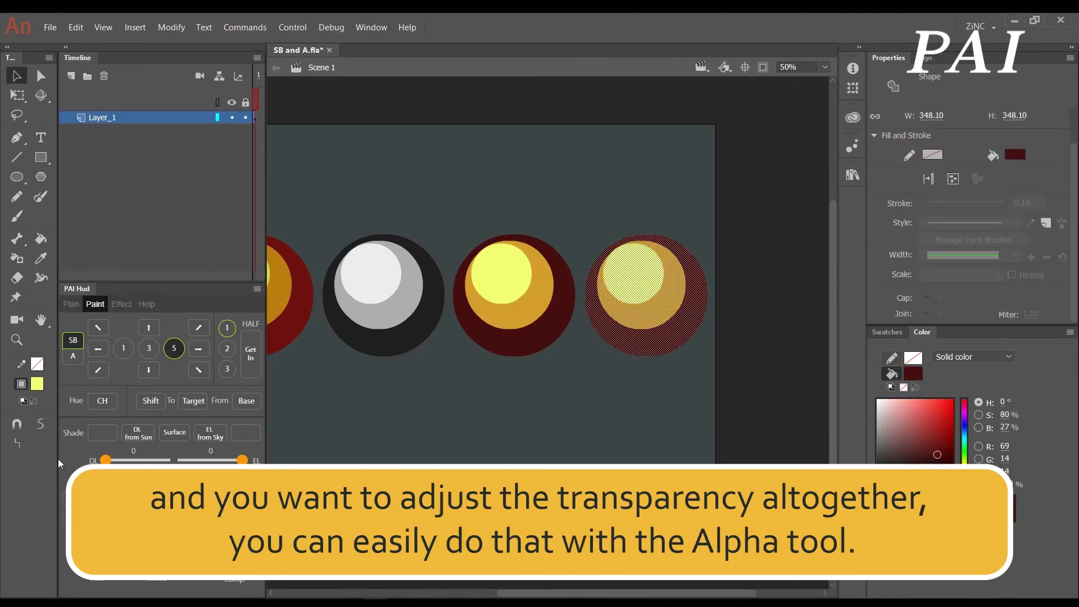
pyautogui.click(78, 358)
pyautogui.click(621, 297)
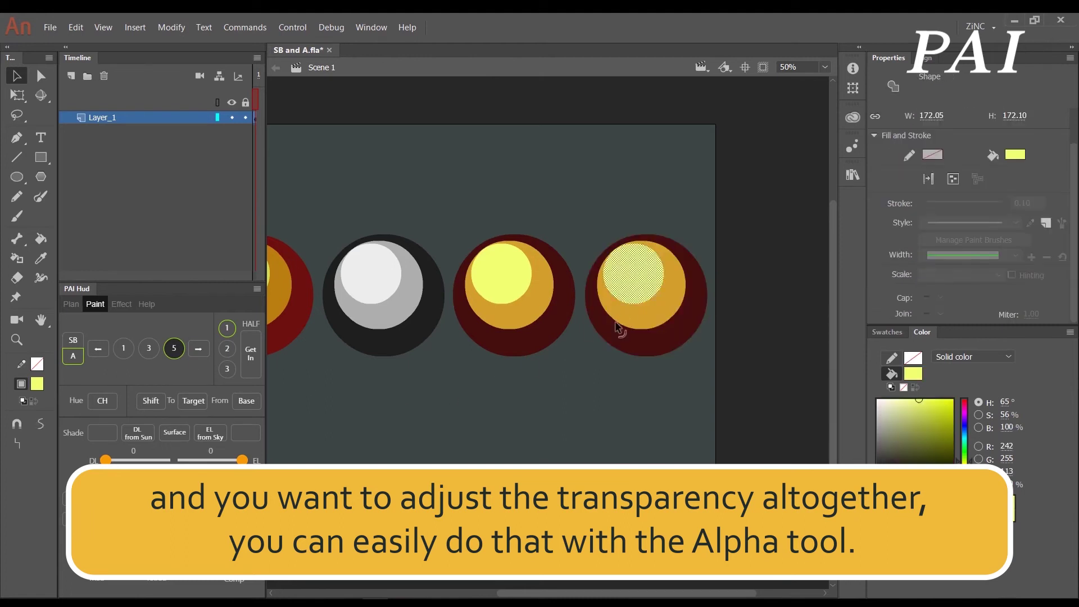
pyautogui.click(105, 347)
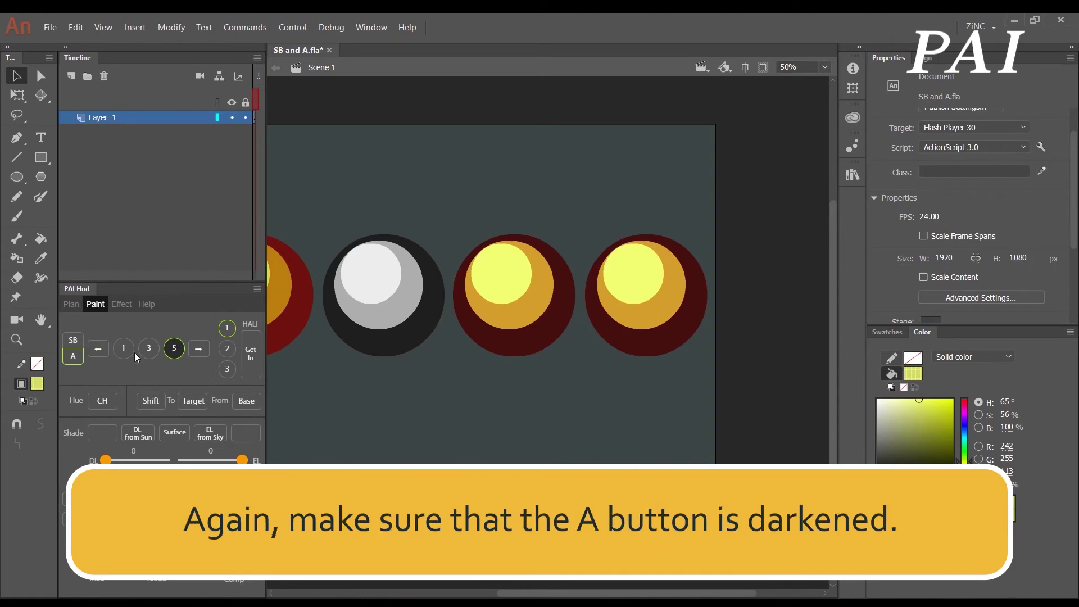
# - Set the Alpha tool to act on selected shapes and lower the copy's innermost yellow circle to 80% alpha
pyautogui.click(653, 302)
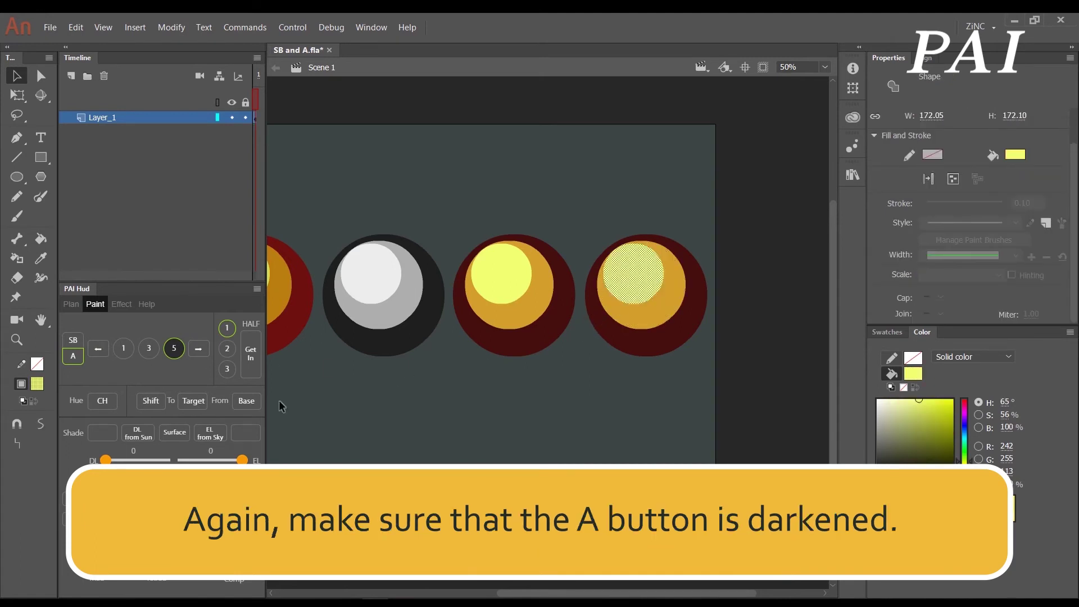
pyautogui.click(78, 357)
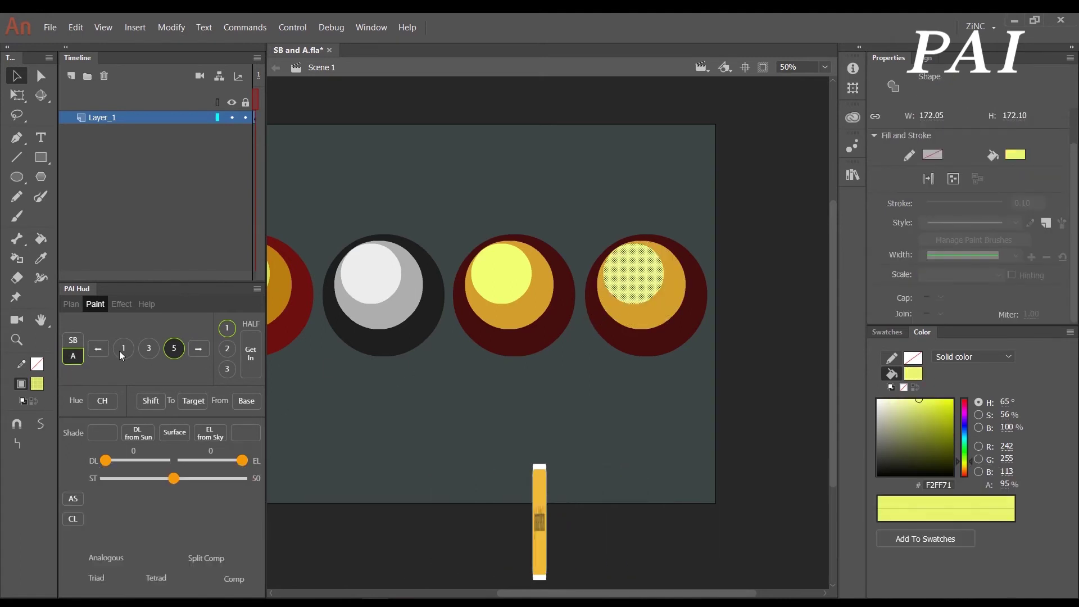
pyautogui.click(666, 416)
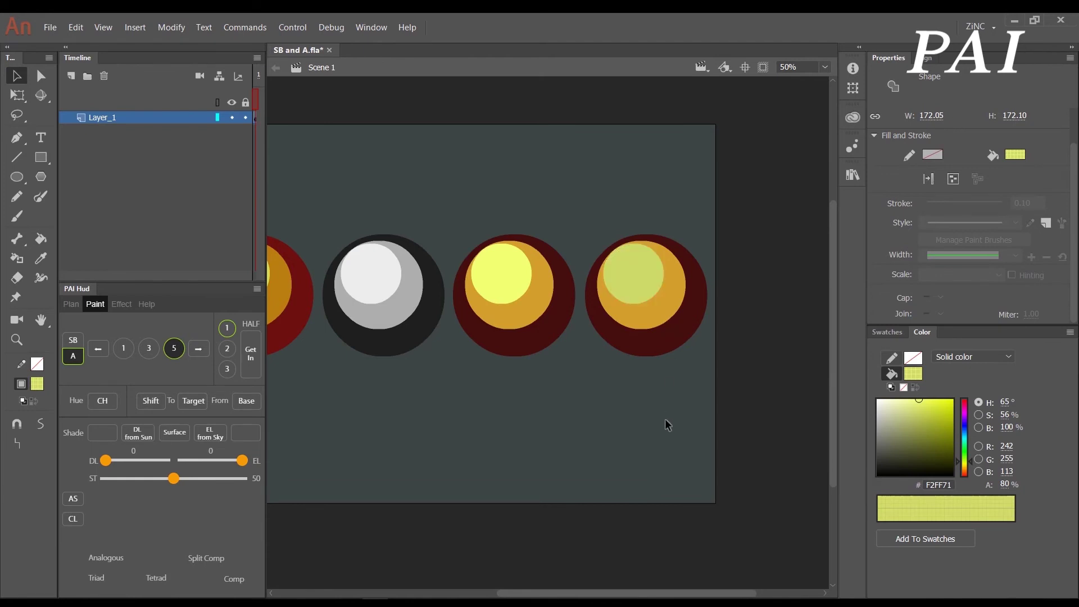
# - Lower the copy's middle orange circle to 60% alpha with the Alpha tool in increments of 5
pyautogui.click(645, 306)
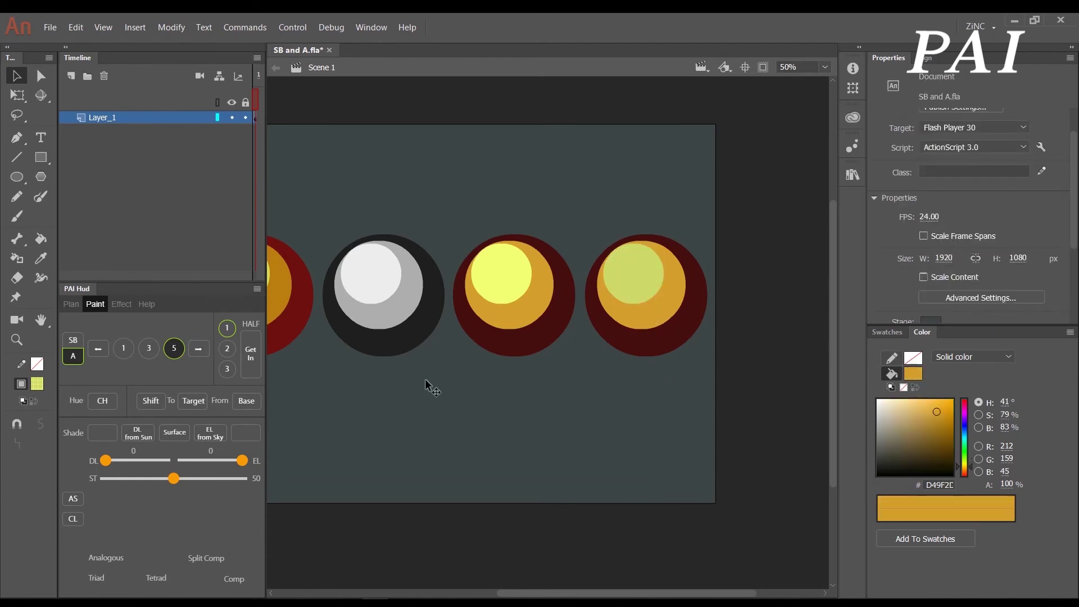
pyautogui.click(98, 352)
pyautogui.click(98, 353)
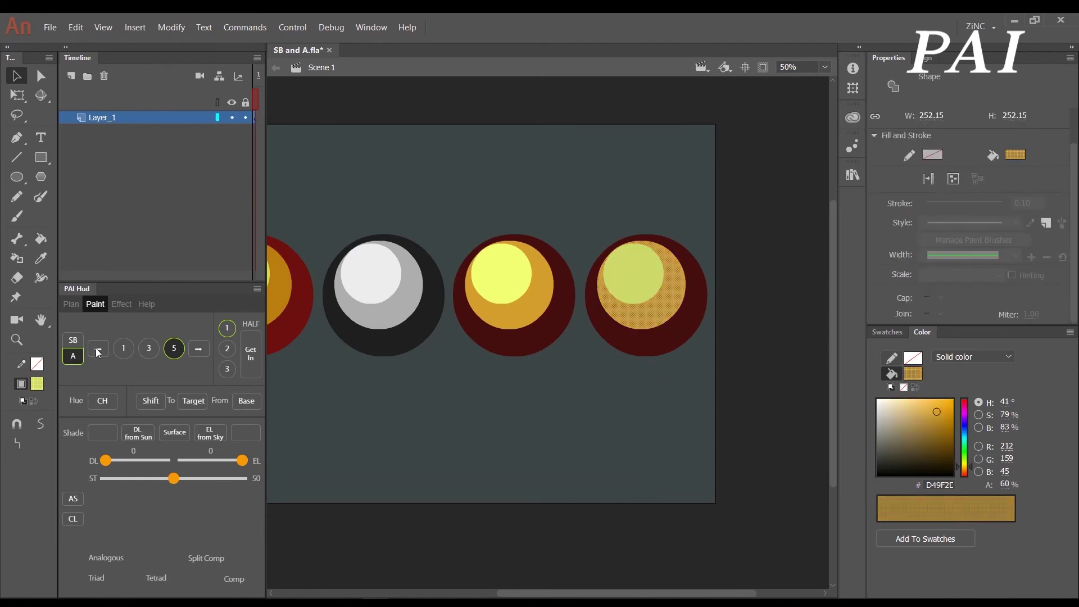
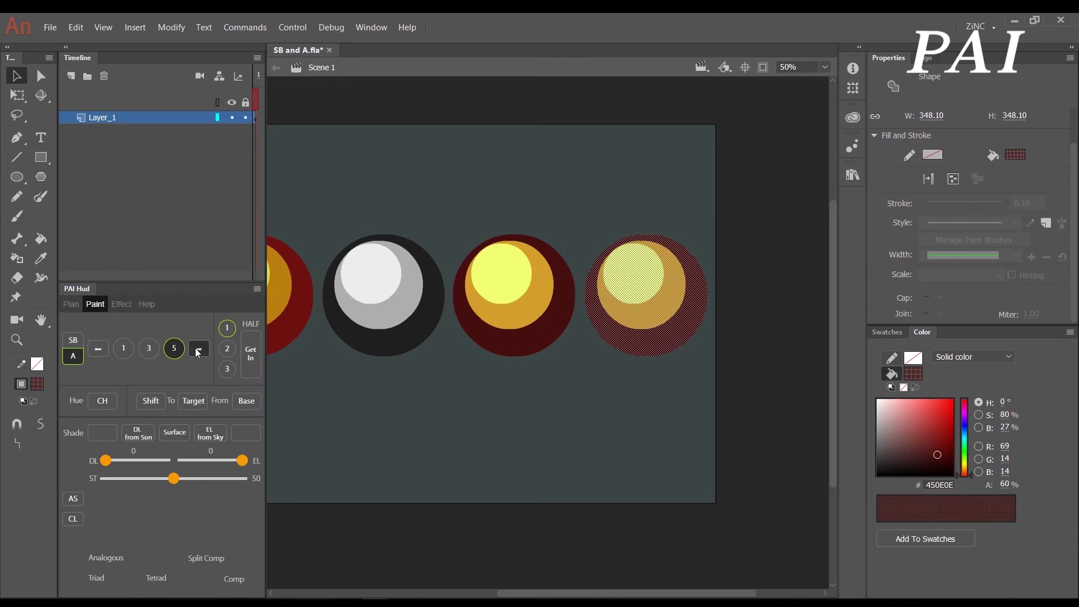
# - Select all three circles of the last copy and lower their alpha together until the yellow fill is at 75%
pyautogui.click(579, 397)
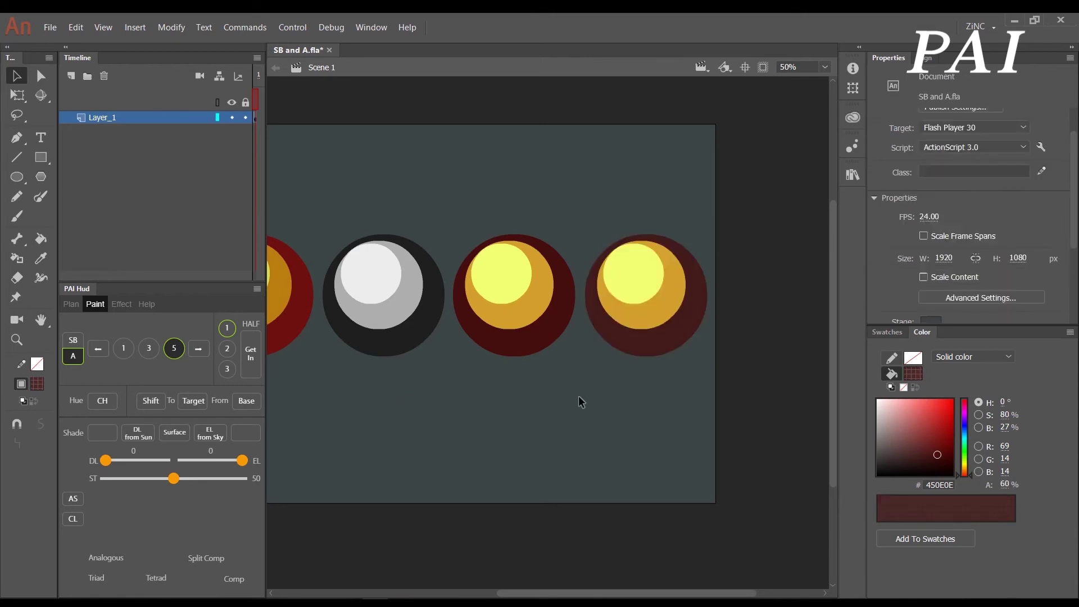
pyautogui.click(681, 315)
pyautogui.keyDown('shift'); pyautogui.click(647, 285); pyautogui.keyUp('shift')
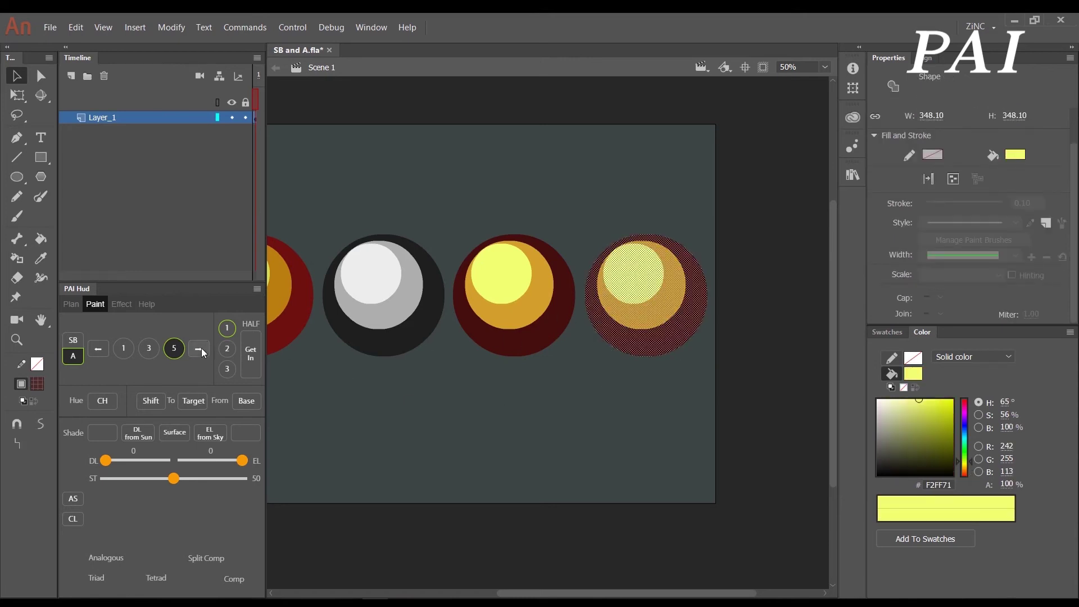
pyautogui.click(100, 349)
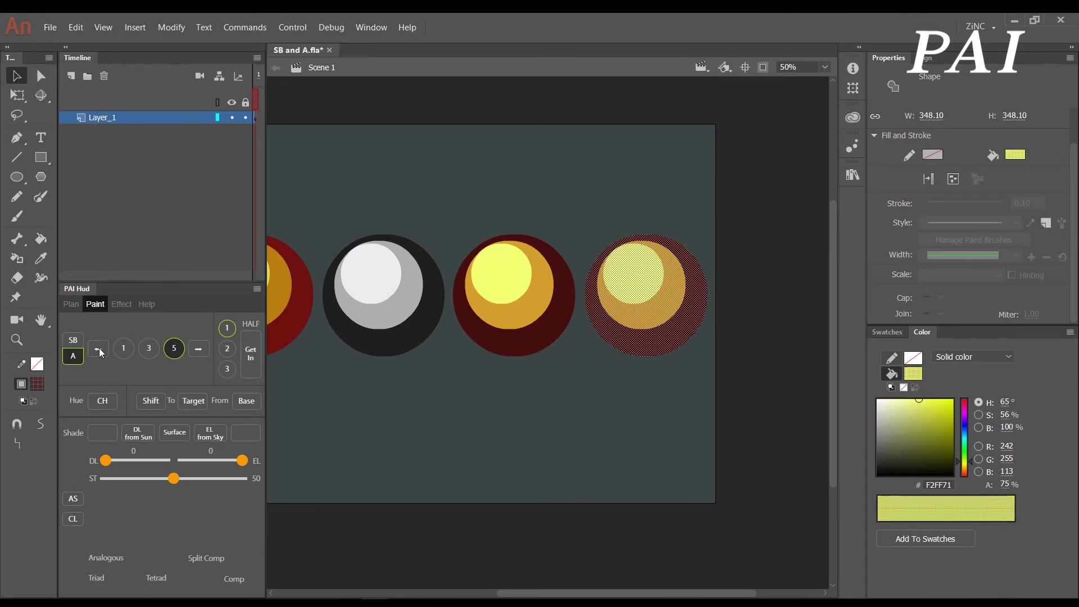
# - Check the alpha of the copy's dark red, yellow and orange circles one by one
pyautogui.click(595, 410)
pyautogui.click(640, 312)
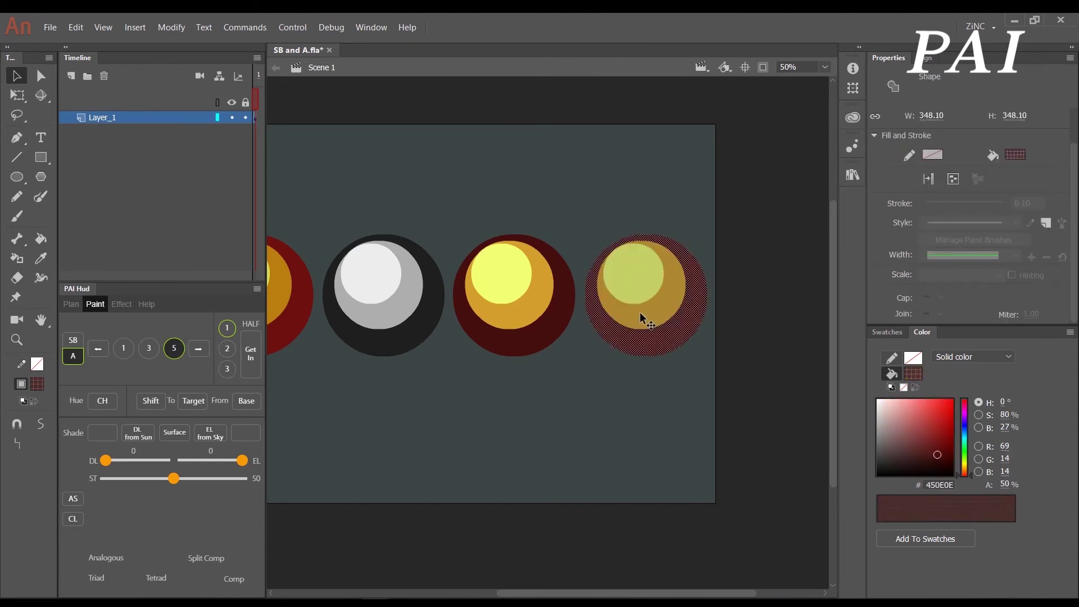
pyautogui.keyDown('shift'); pyautogui.click(636, 283); pyautogui.keyUp('shift')
pyautogui.keyDown('shift'); pyautogui.click(650, 314); pyautogui.keyUp('shift')
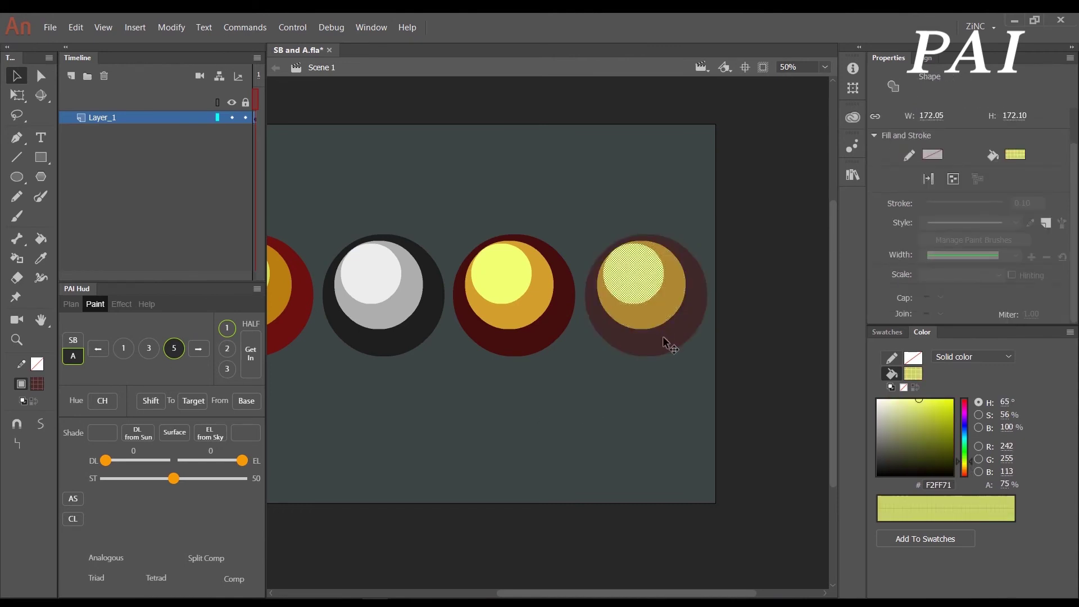
pyautogui.keyDown('shift'); pyautogui.click(662, 336); pyautogui.keyUp('shift')
pyautogui.keyDown('shift'); pyautogui.click(648, 312); pyautogui.keyUp('shift')
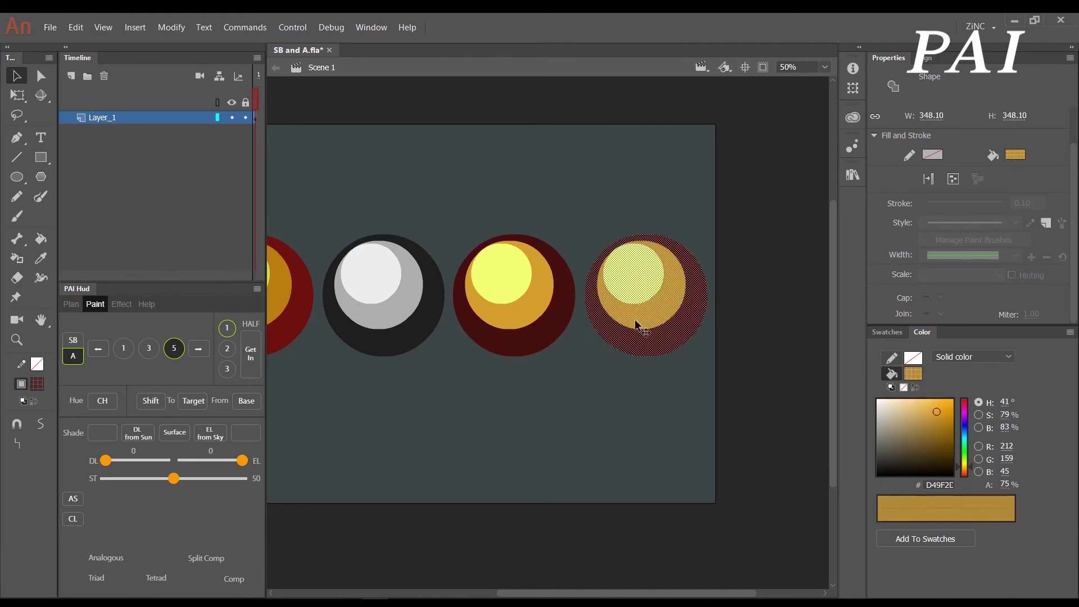
# - Raise the alpha of the copy's three circles together until orange reaches 100%, and lower it again until orange is at 65%
pyautogui.click(637, 387)
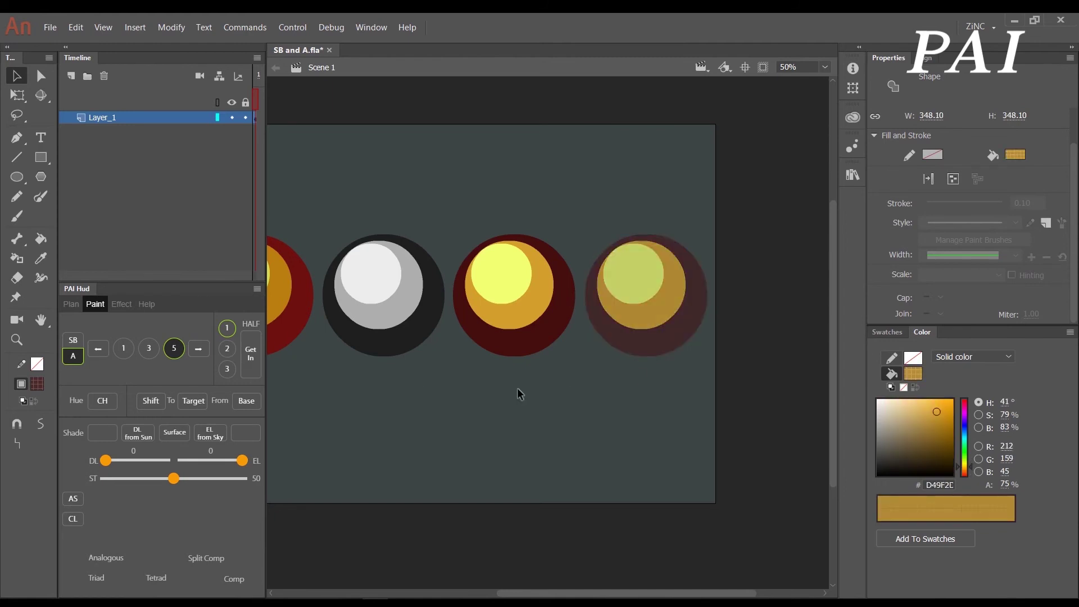
pyautogui.click(202, 352)
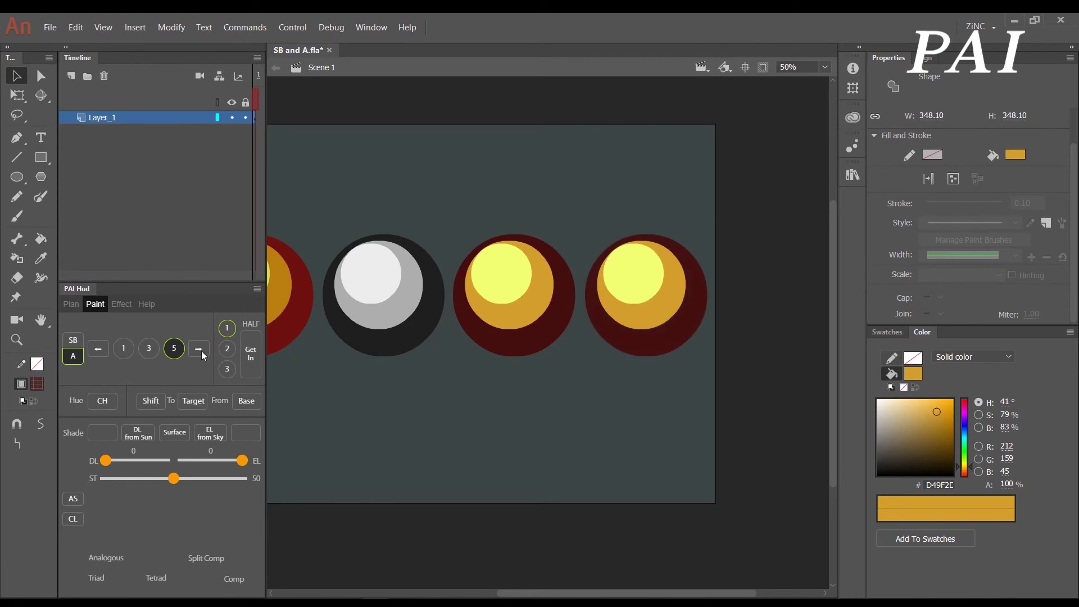
pyautogui.click(107, 348)
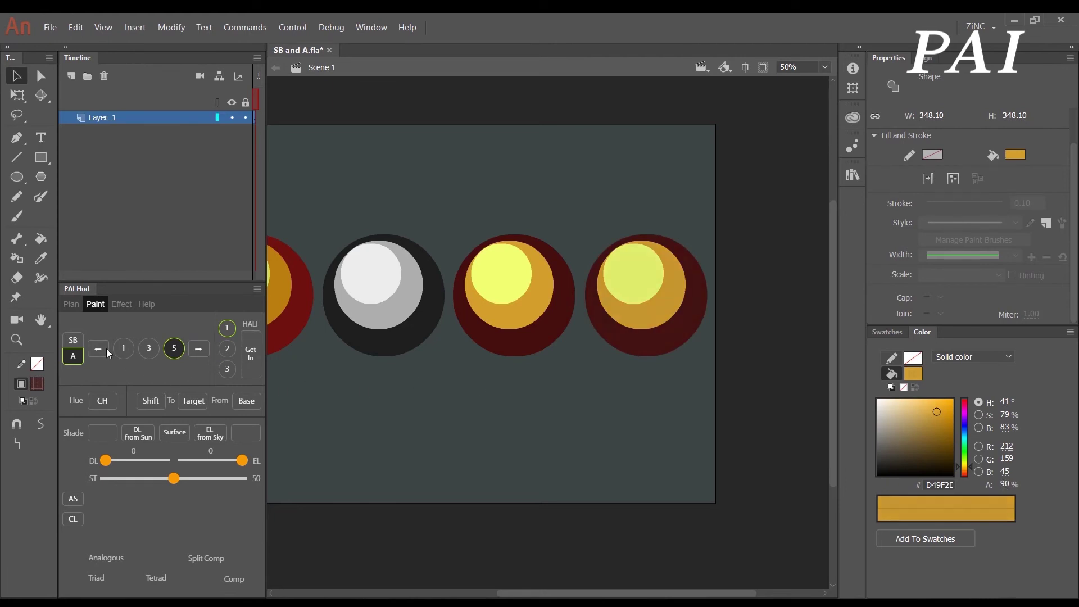
pyautogui.click(535, 367)
pyautogui.keyDown('alt'); pyautogui.click(577, 374); pyautogui.keyUp('alt')
# - Select all five circle sets and nudge the row slightly to centre it horizontally on the stage
pyautogui.moveTo(537, 375); pyautogui.dragTo(601, 369)
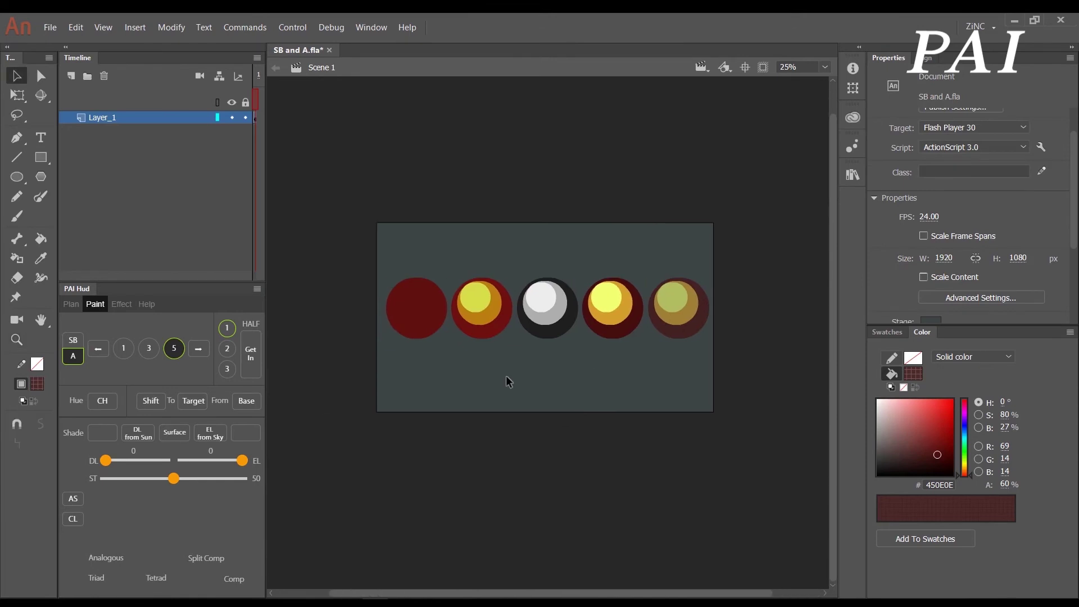
pyautogui.moveTo(355, 262); pyautogui.dragTo(776, 395)
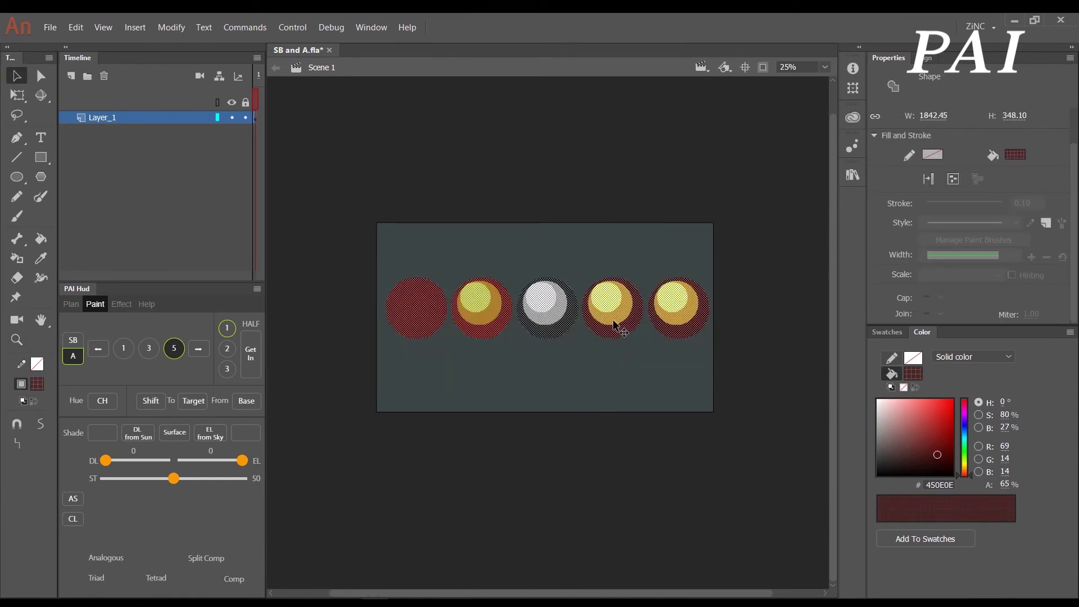
pyautogui.moveTo(612, 325); pyautogui.dragTo(613, 327)
pyautogui.hotkey('shift', 'Up')
pyautogui.hotkey('shift', 'Up')
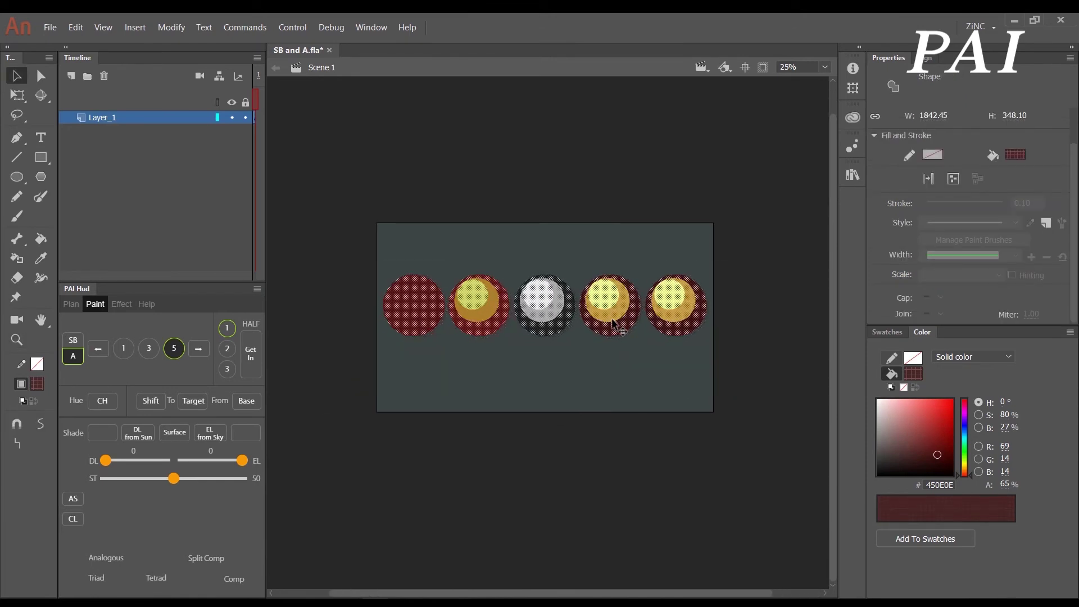
pyautogui.click(661, 393)
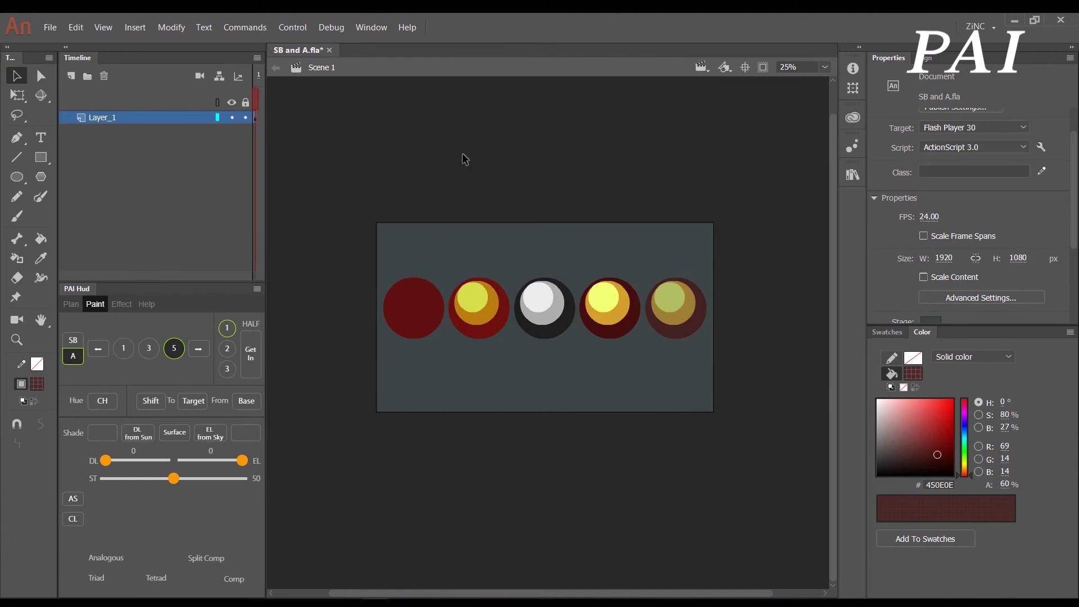
# - Switch back to the SB tool and copy the second set's yellow, orange and dark red circles
pyautogui.click(80, 351)
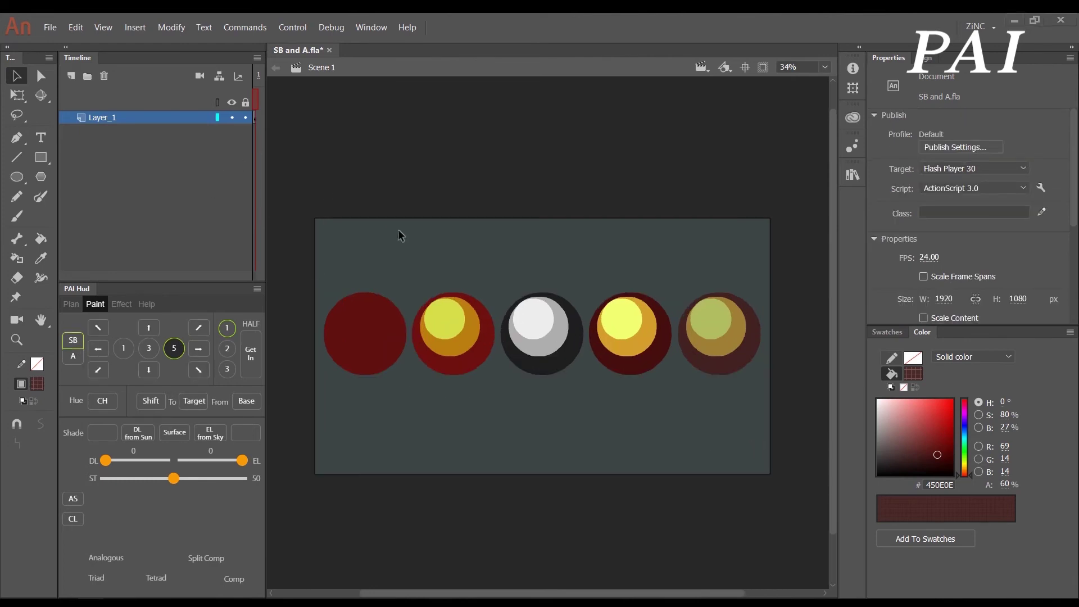
pyautogui.click(449, 357)
pyautogui.click(488, 269)
pyautogui.press('z')
pyautogui.click(461, 347)
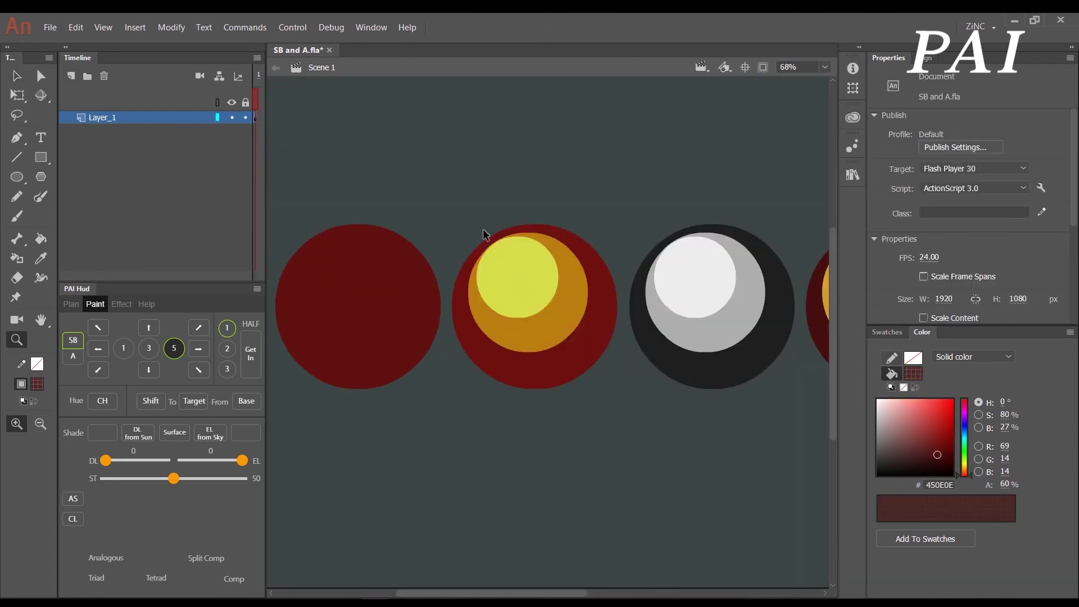
pyautogui.press('v')
pyautogui.moveTo(447, 205)
pyautogui.mouseDown()
pyautogui.moveTo(549, 345)
pyautogui.moveTo(624, 421)
pyautogui.mouseUp()
# - Lock Layer_1, add a new layer above it and hide Layer_1
pyautogui.click(245, 118)
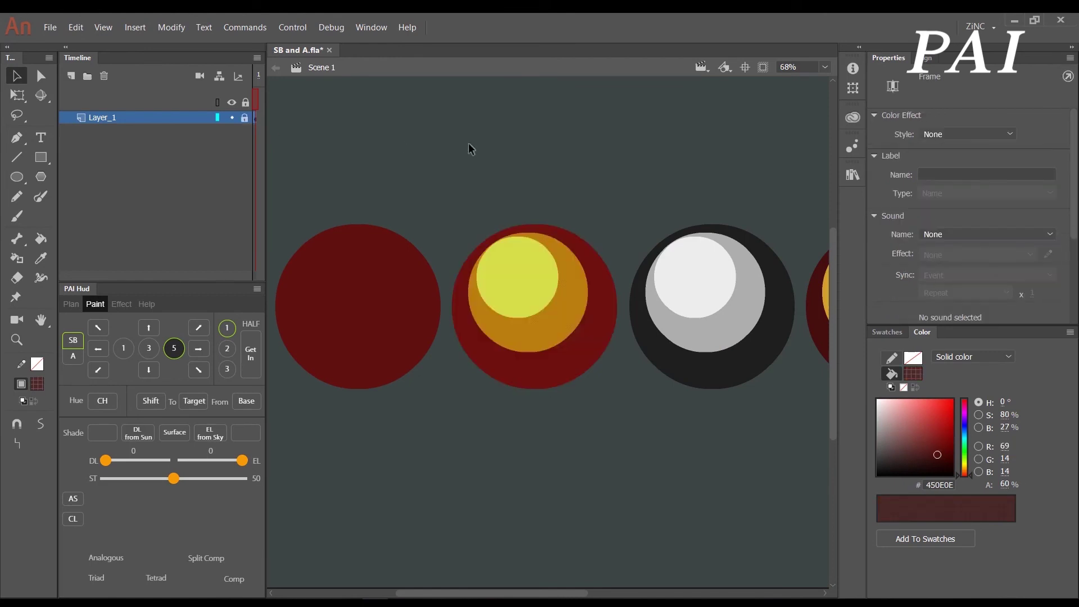
pyautogui.press('b')
pyautogui.hotkey('ctrl', 'shift', 'n')
pyautogui.press('z')
pyautogui.keyDown('alt'); pyautogui.click(546, 232); pyautogui.keyUp('alt')
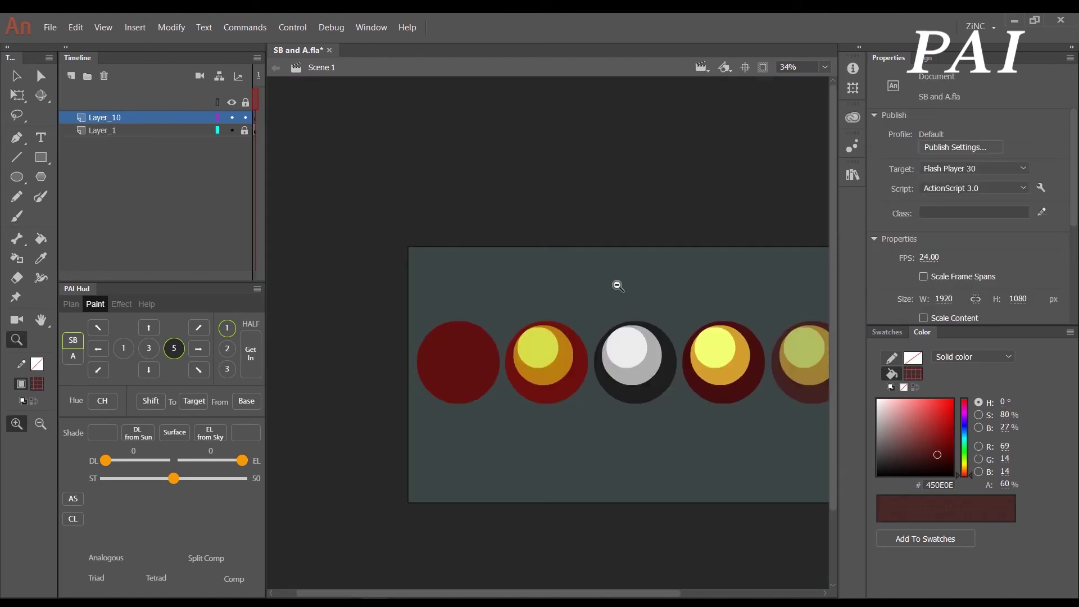
pyautogui.moveTo(635, 300); pyautogui.dragTo(504, 225)
pyautogui.moveTo(568, 253); pyautogui.dragTo(592, 255)
pyautogui.press('v')
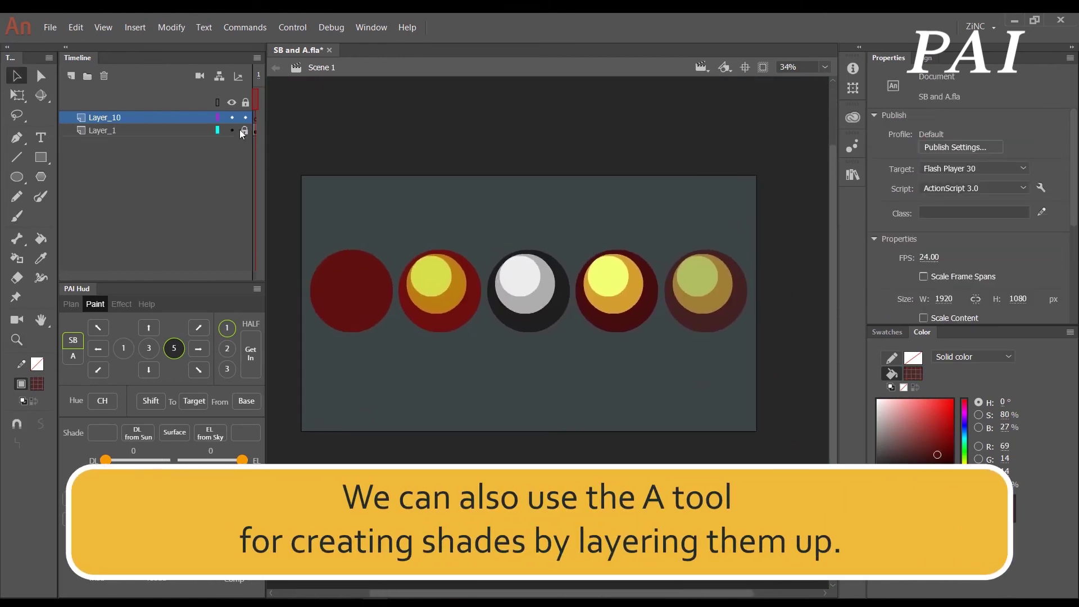
pyautogui.moveTo(600, 320); pyautogui.dragTo(608, 317)
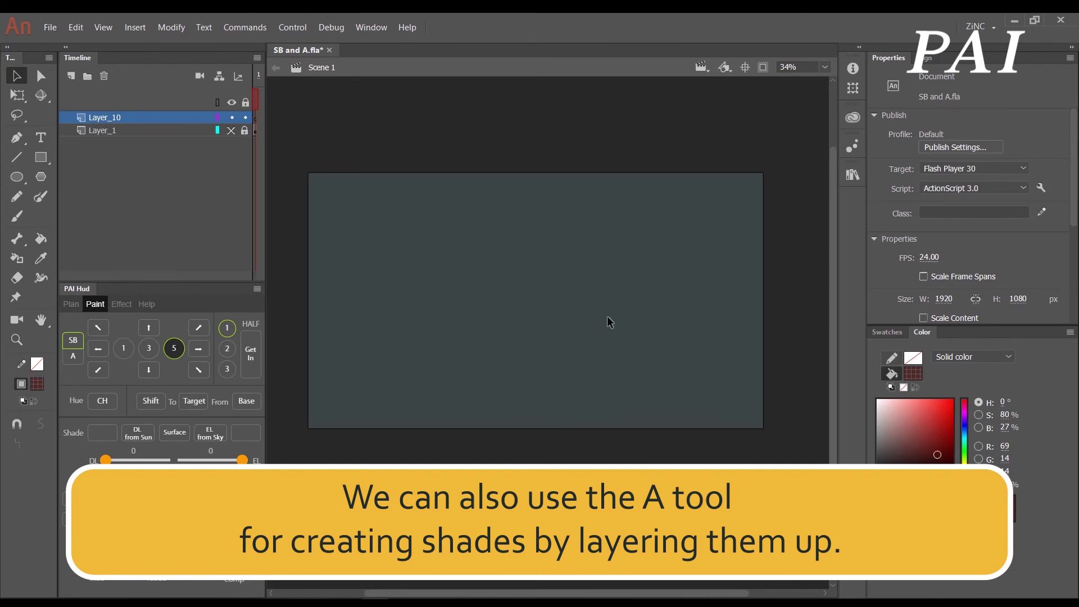
# - Paste the circle set in the centre of the stage and scale it up proportionally to about 496 px wide
pyautogui.hotkey('ctrl', 'v')
pyautogui.moveTo(551, 336); pyautogui.dragTo(525, 294)
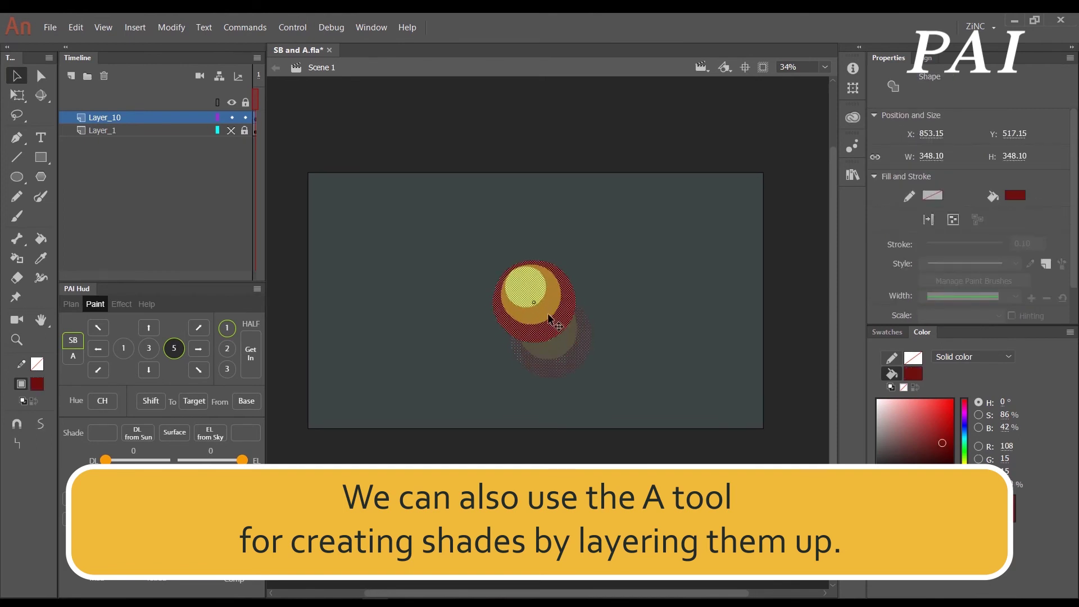
pyautogui.press('q')
pyautogui.moveTo(563, 331)
pyautogui.mouseDown()
pyautogui.moveTo(596, 361)
pyautogui.moveTo(561, 342)
pyautogui.mouseUp()
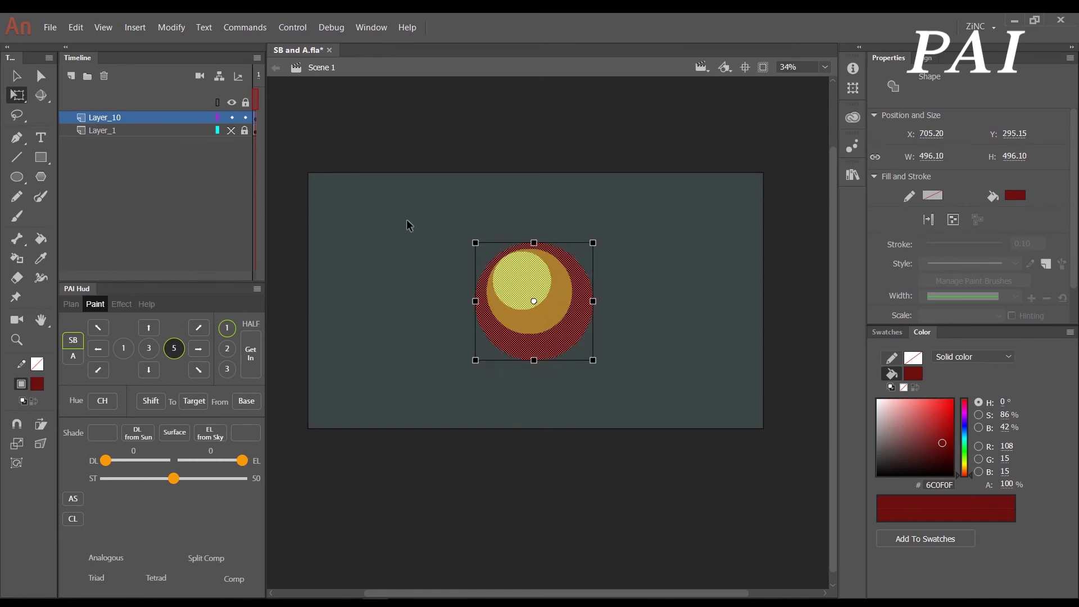
# - Copy the enlarged circle set and fill all of the original's circles with dark red #6C0F0F as one solid disc
pyautogui.click(408, 237)
pyautogui.moveTo(453, 227); pyautogui.dragTo(658, 393)
pyautogui.press('k')
pyautogui.click(581, 336)
pyautogui.press('v')
pyautogui.click(414, 238)
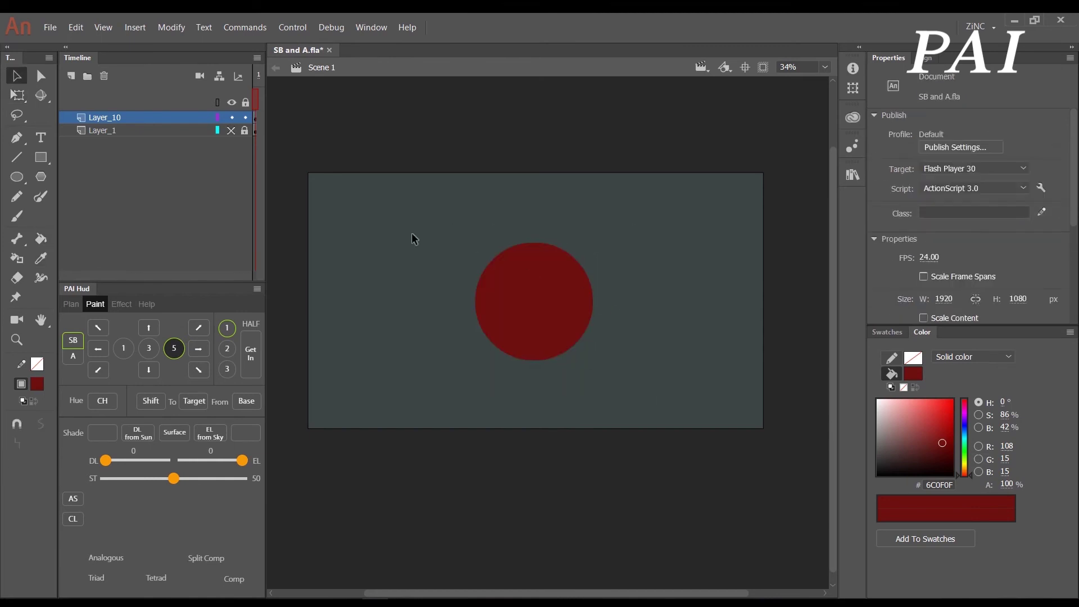
# - Lock the red disc's layer, add a new layer above it and paste the enlarged three-colour set in place
pyautogui.click(246, 118)
pyautogui.hotkey('ctrl', 'shift', 'n')
pyautogui.click(77, 27)
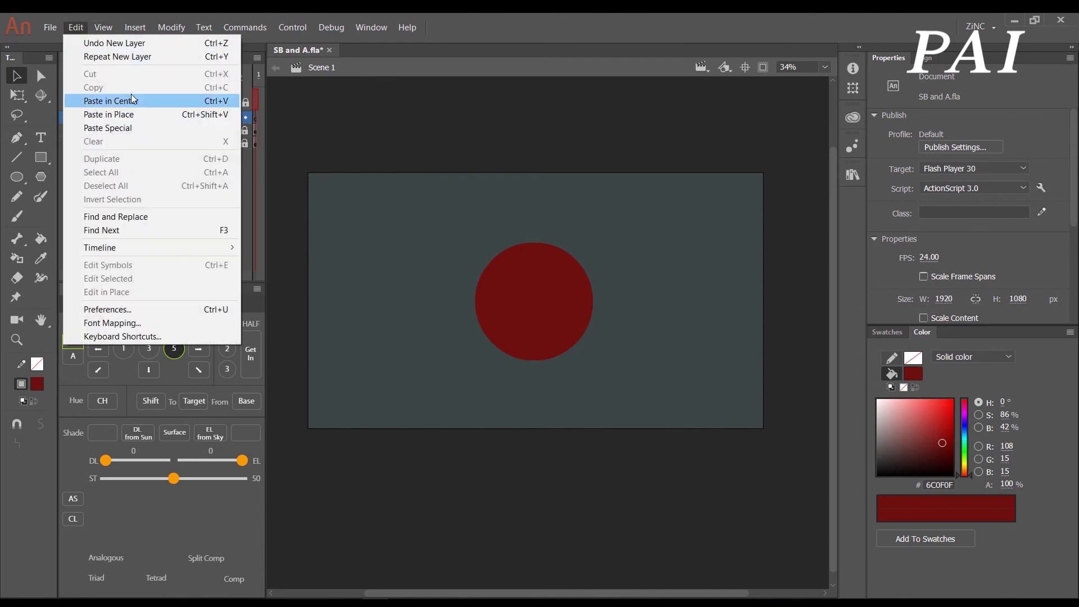
pyautogui.click(129, 115)
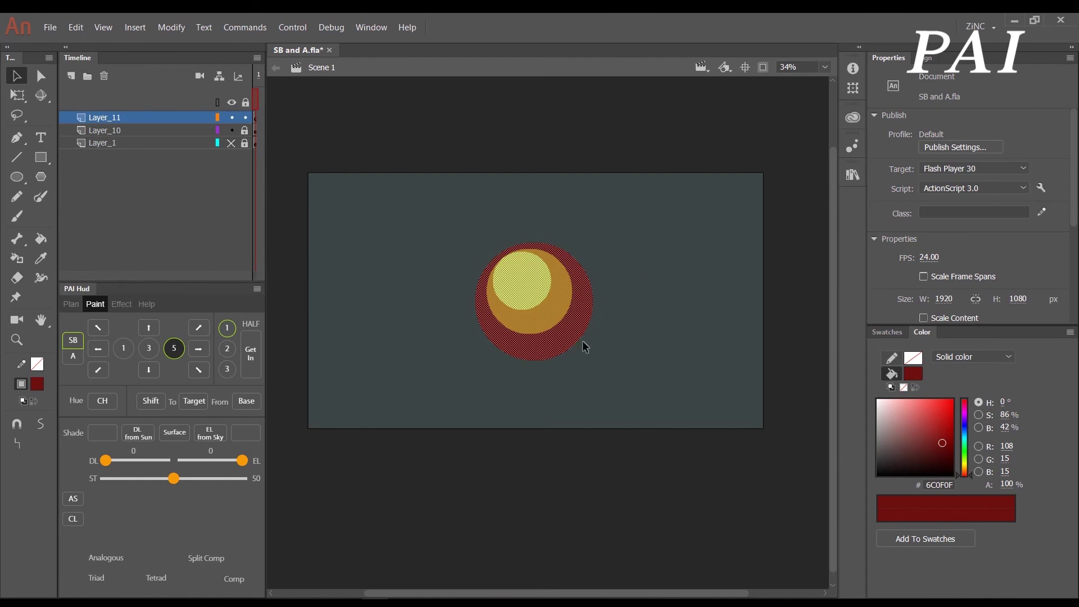
# - Fill the whole pasted set with its yellow #D8DF4E and scale it down to about 413 px wide inside the red disc
pyautogui.press('i')
pyautogui.click(529, 282)
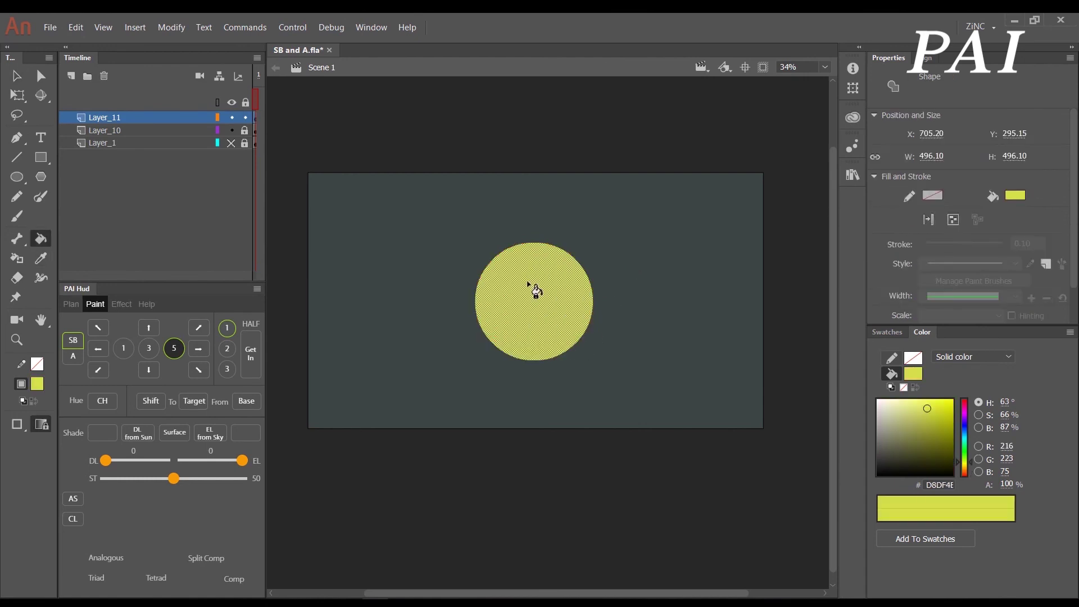
pyautogui.press('v')
pyautogui.press('q')
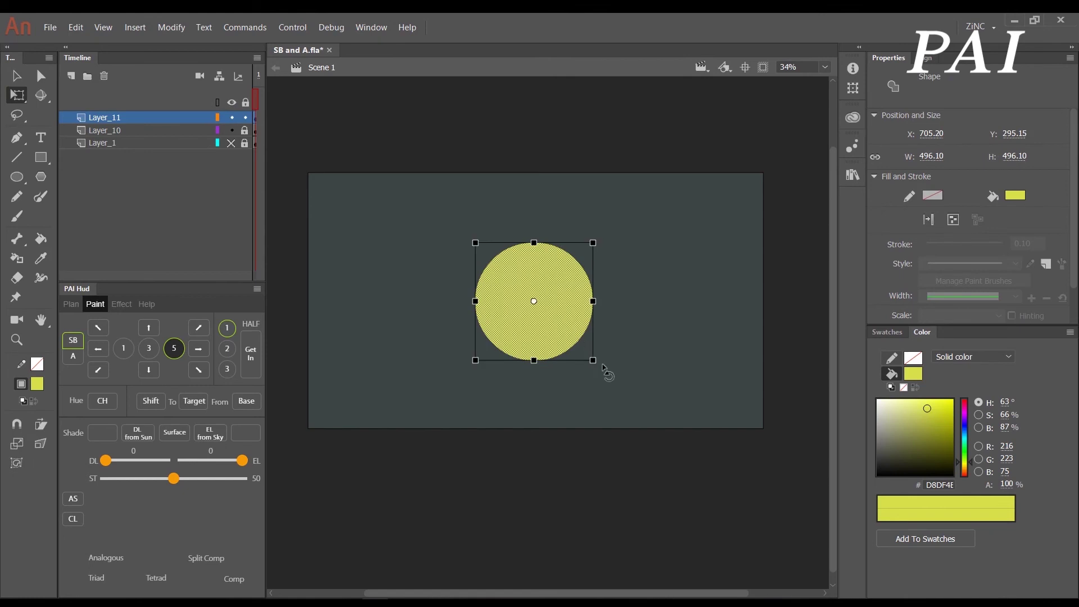
pyautogui.moveTo(595, 362); pyautogui.dragTo(553, 322)
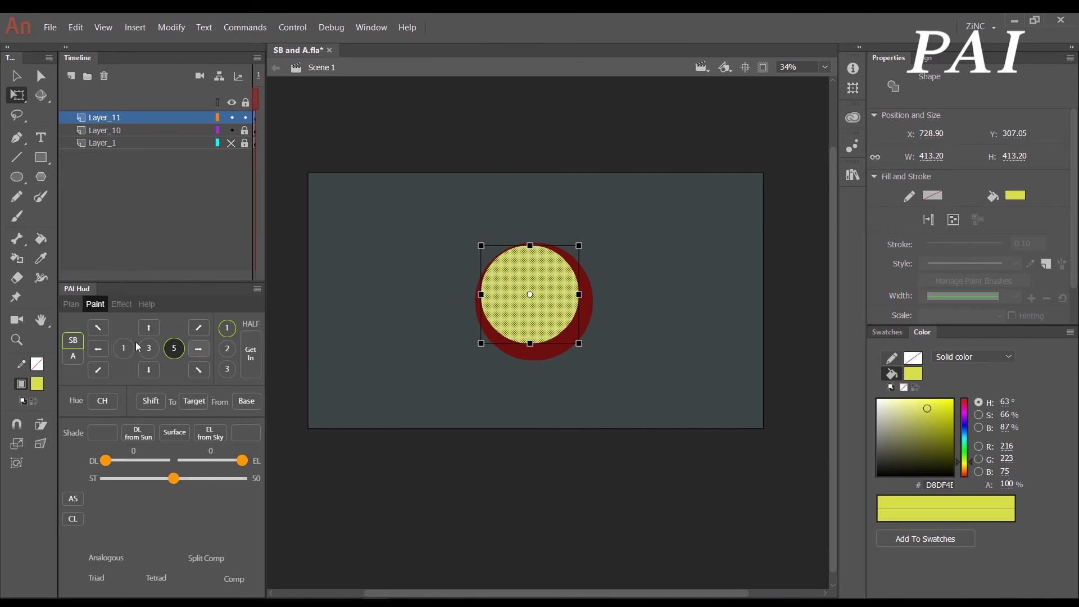
# - Switch to the Alpha tool and try to lower the yellow disc's alpha in increments of 5
pyautogui.click(74, 357)
pyautogui.click(95, 349)
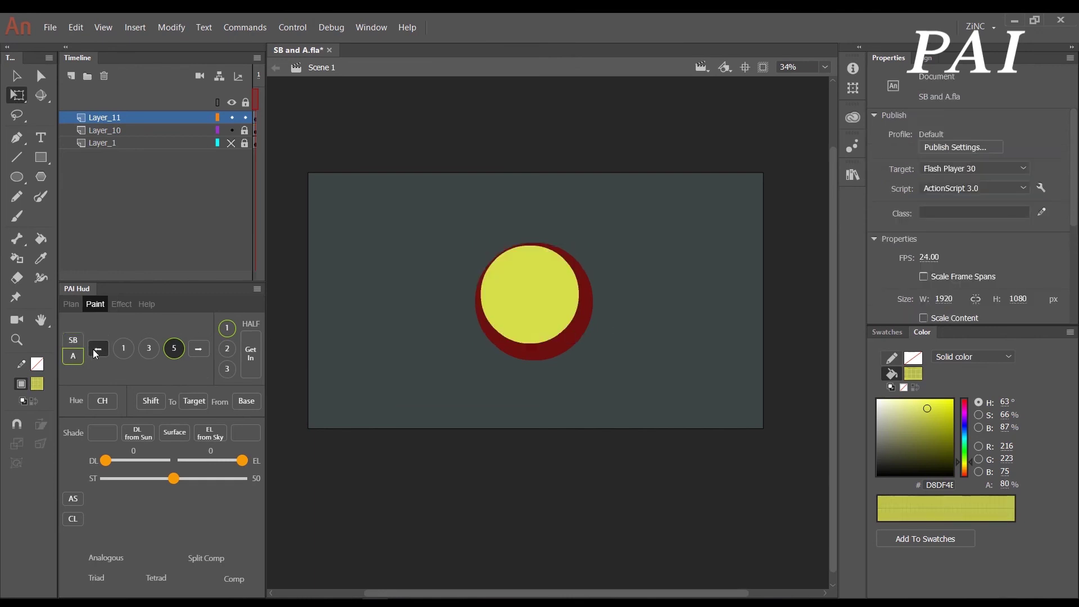
pyautogui.click(92, 349)
pyautogui.click(93, 349)
pyautogui.click(93, 349)
pyautogui.click(93, 349)
pyautogui.click(93, 349)
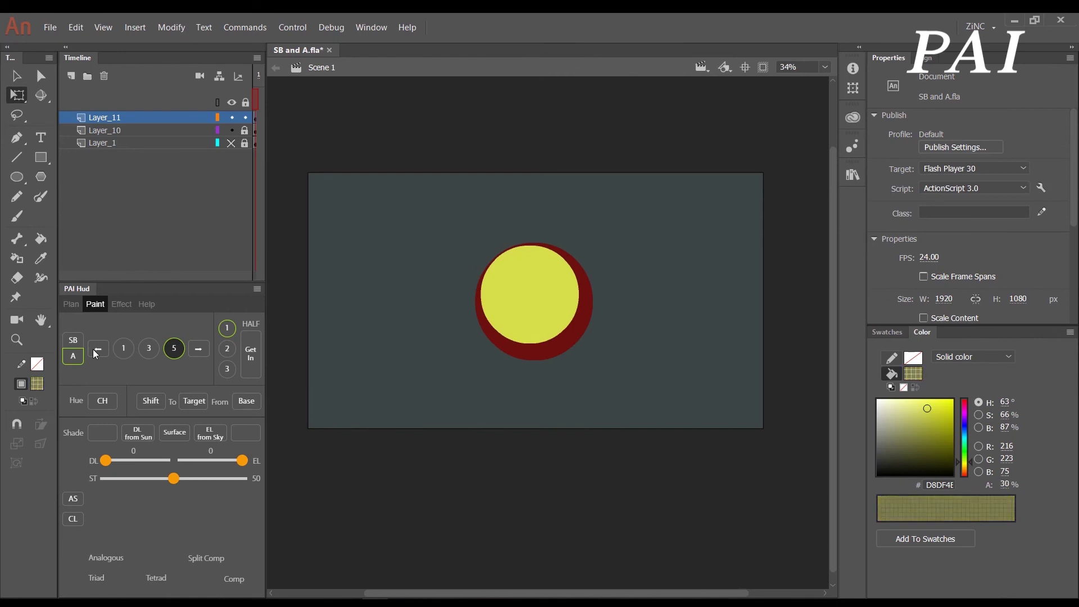
# - Set the Alpha tool to act on selected shapes and lower the yellow disc's alpha until it blends into the red as brown
pyautogui.click(516, 313)
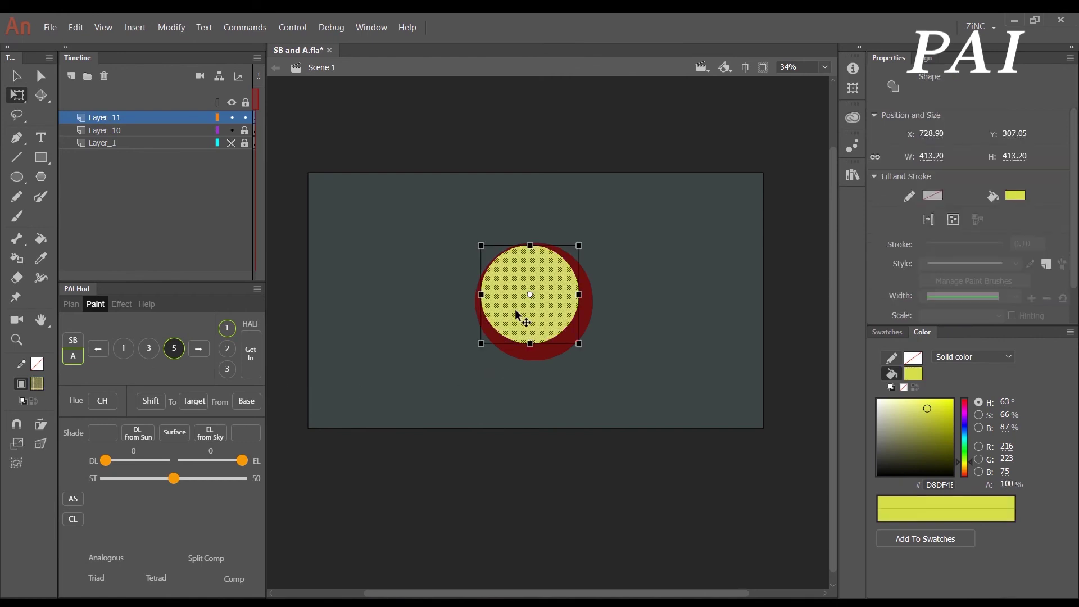
pyautogui.click(101, 349)
pyautogui.click(102, 349)
pyautogui.click(102, 349)
pyautogui.click(101, 349)
pyautogui.click(101, 349)
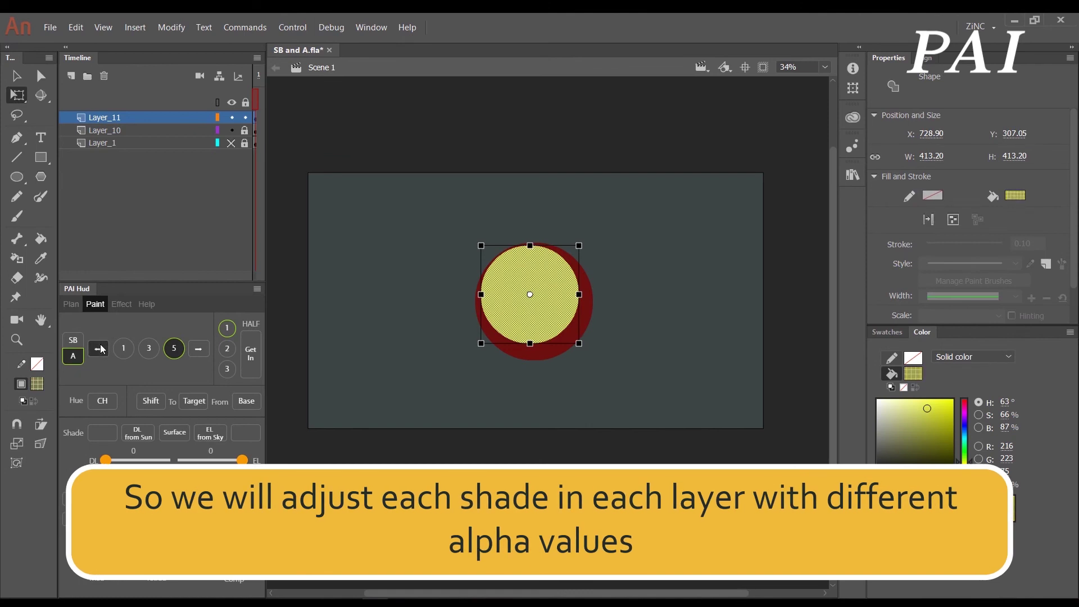
pyautogui.click(102, 349)
pyautogui.click(102, 349)
pyautogui.click(102, 349)
pyautogui.click(101, 349)
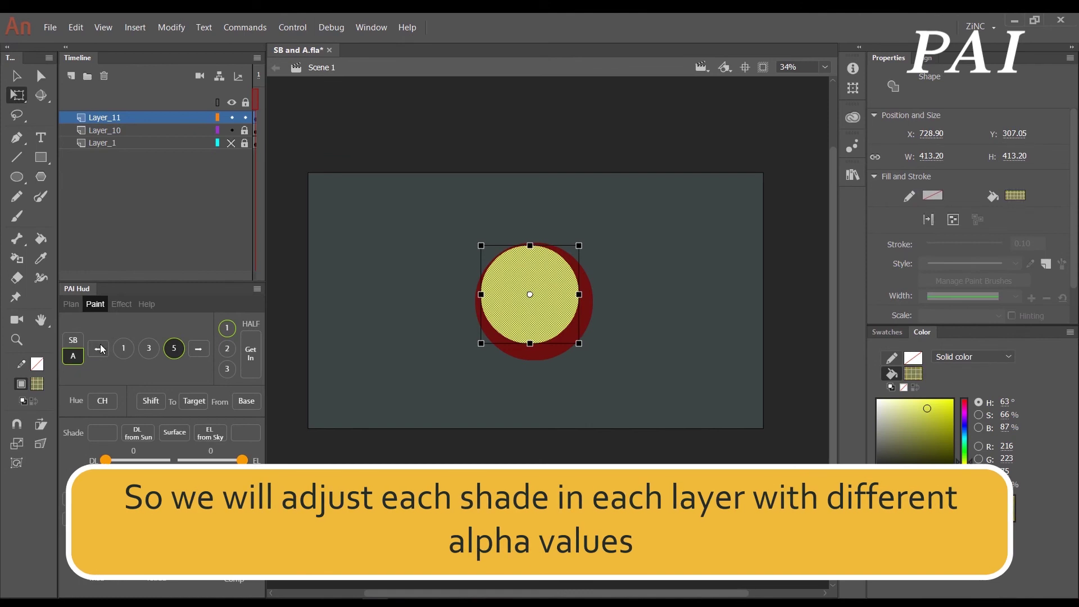
pyautogui.click(584, 386)
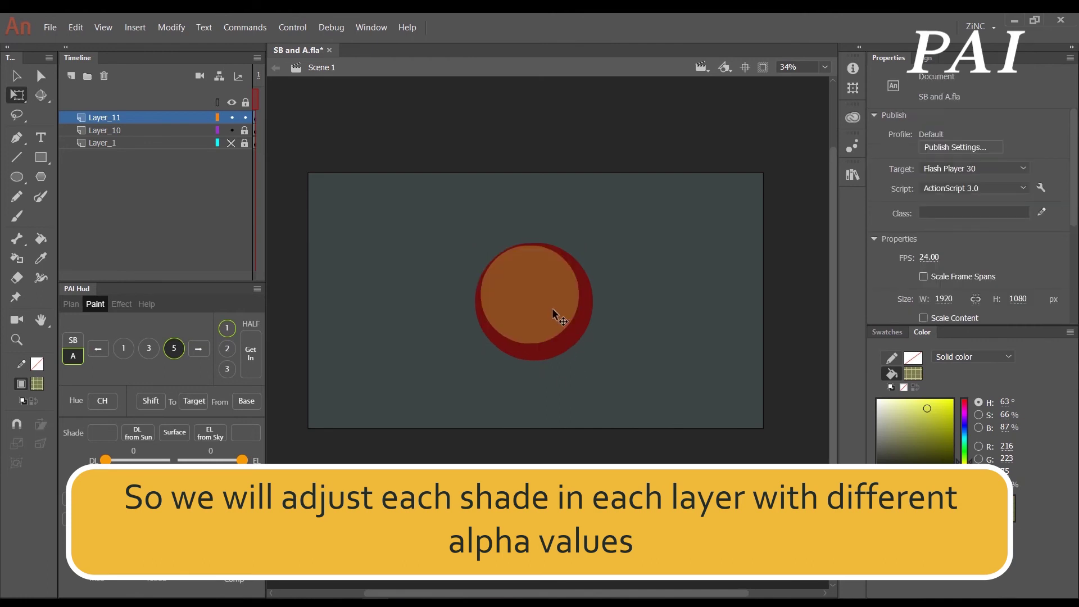
# - Select the semi-transparent yellow disc and copy it
pyautogui.click(552, 308)
pyautogui.click(82, 29)
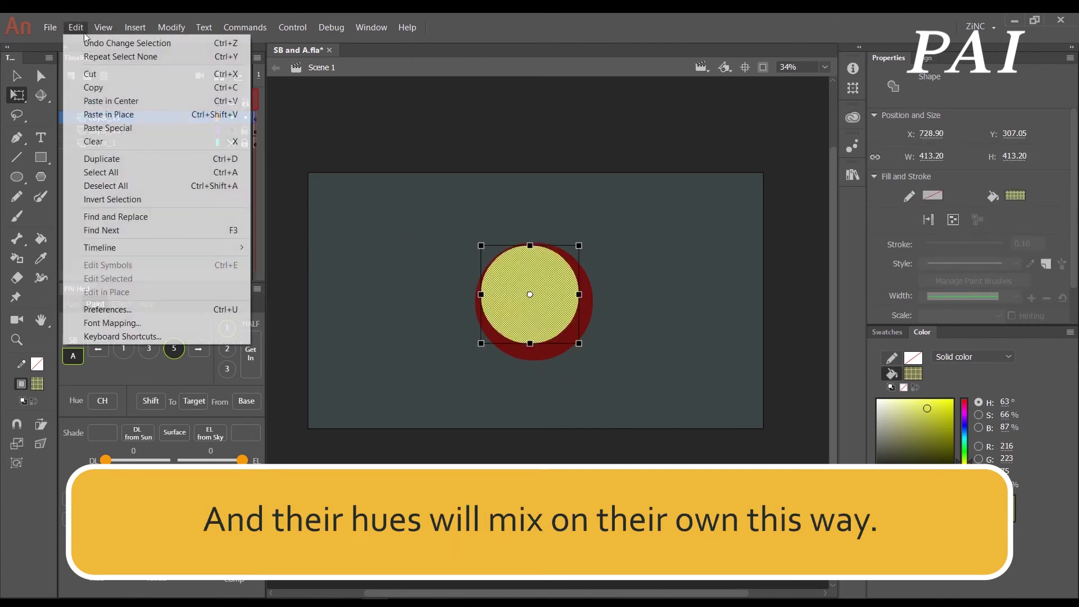
pyautogui.click(102, 88)
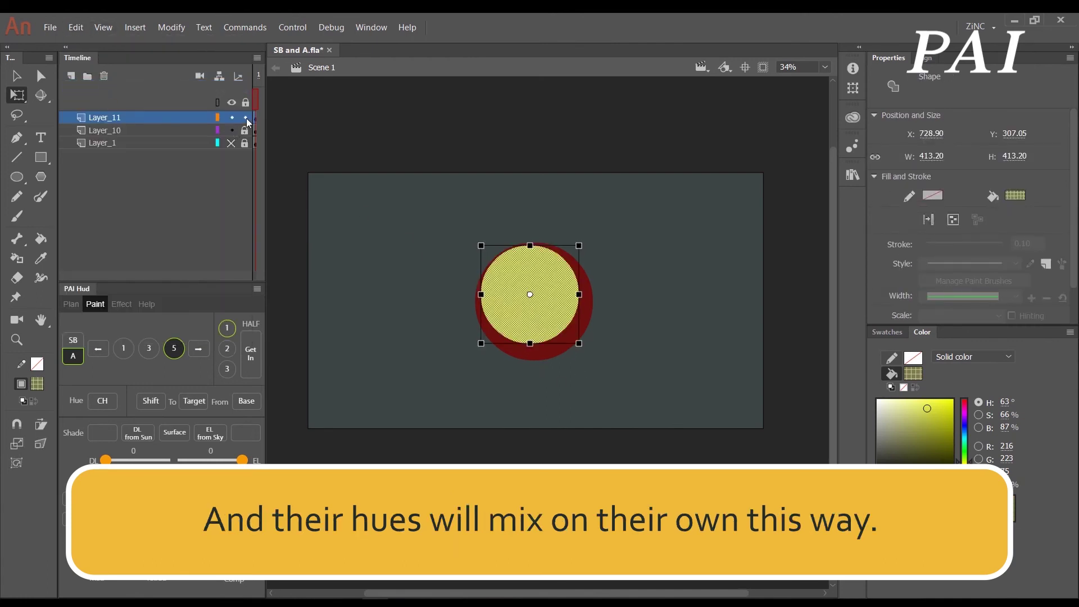
# - Lock Layer_11 and paste the copied semi-transparent yellow disc in place on a new layer above it
pyautogui.click(247, 118)
pyautogui.hotkey('ctrl', 'shift', 'n')
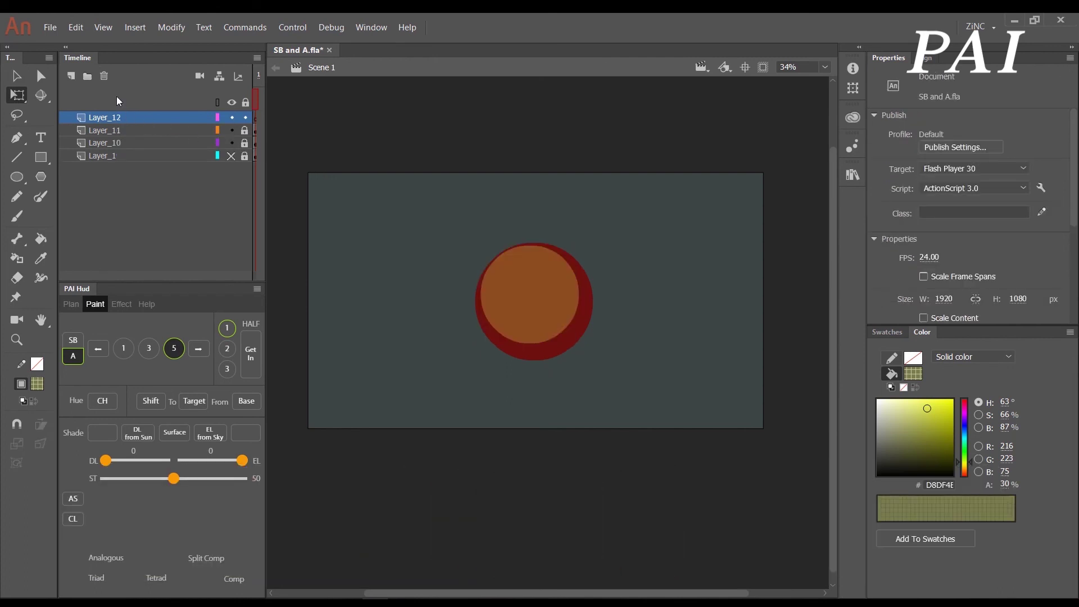
pyautogui.click(80, 30)
pyautogui.click(100, 112)
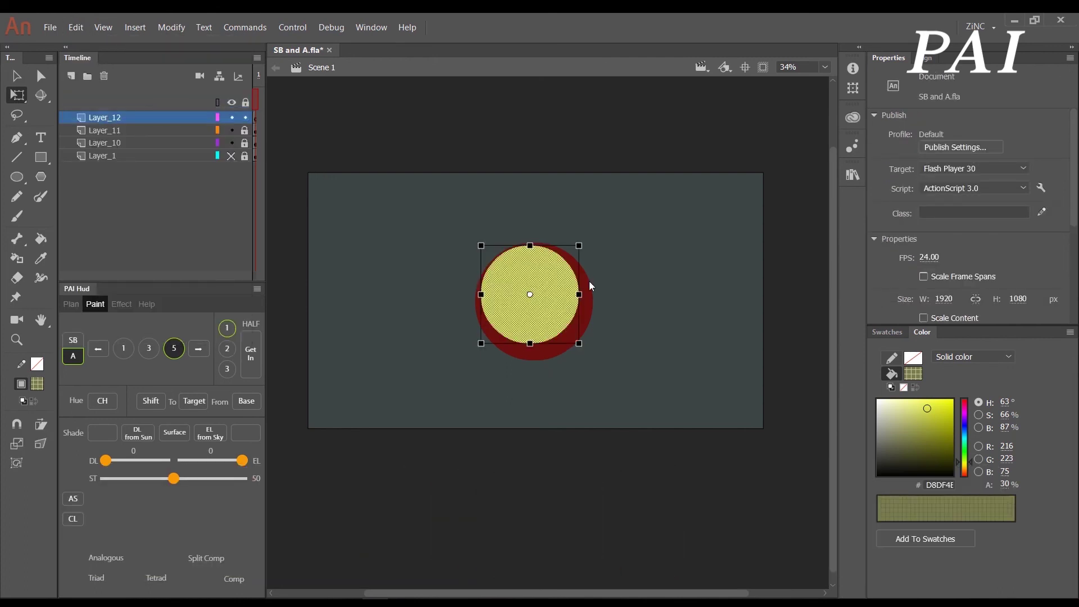
# - Scale the pasted yellow disc down to about 342 px wide and raise its alpha to 55% with the Alpha tool
pyautogui.moveTo(571, 337)
pyautogui.mouseDown()
pyautogui.moveTo(540, 302)
pyautogui.moveTo(566, 329)
pyautogui.mouseUp()
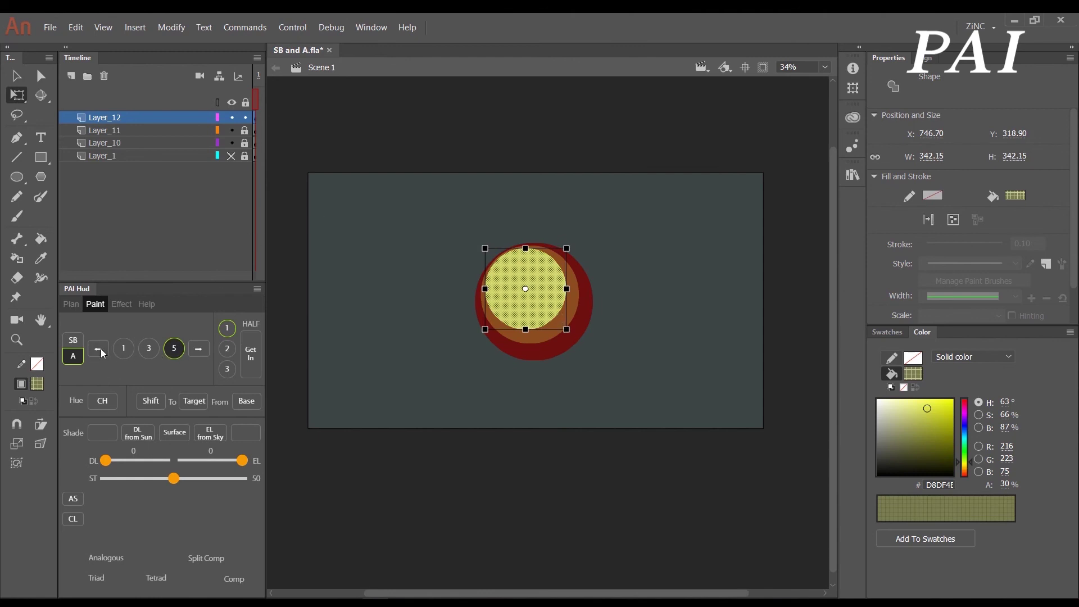
pyautogui.click(197, 353)
pyautogui.click(197, 353)
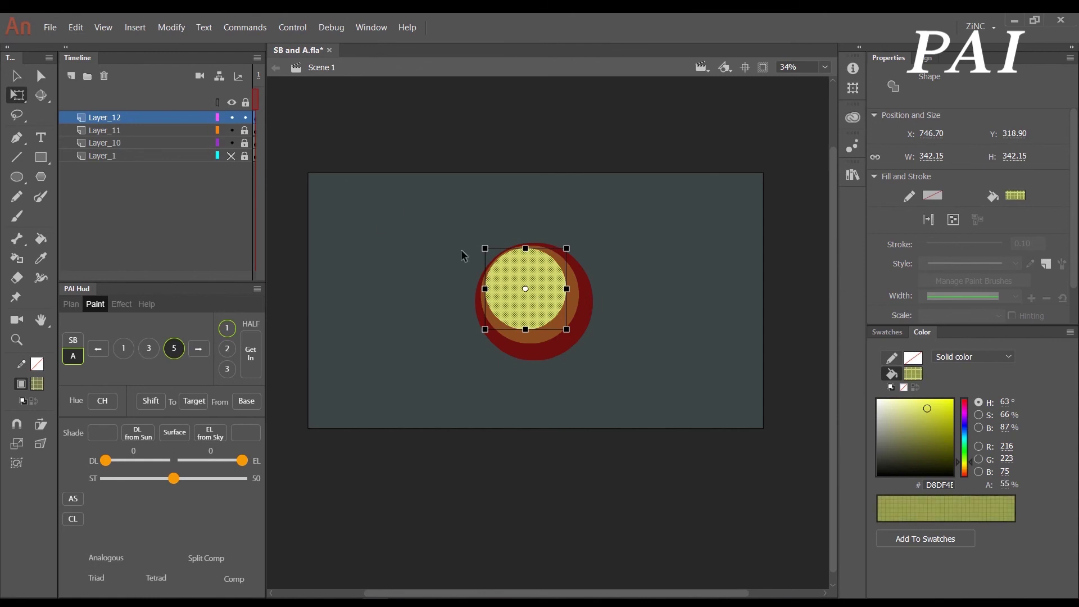
# - Copy the 55% alpha disc, lock its layer and paste the copy in place on a new layer on top
pyautogui.click(75, 27)
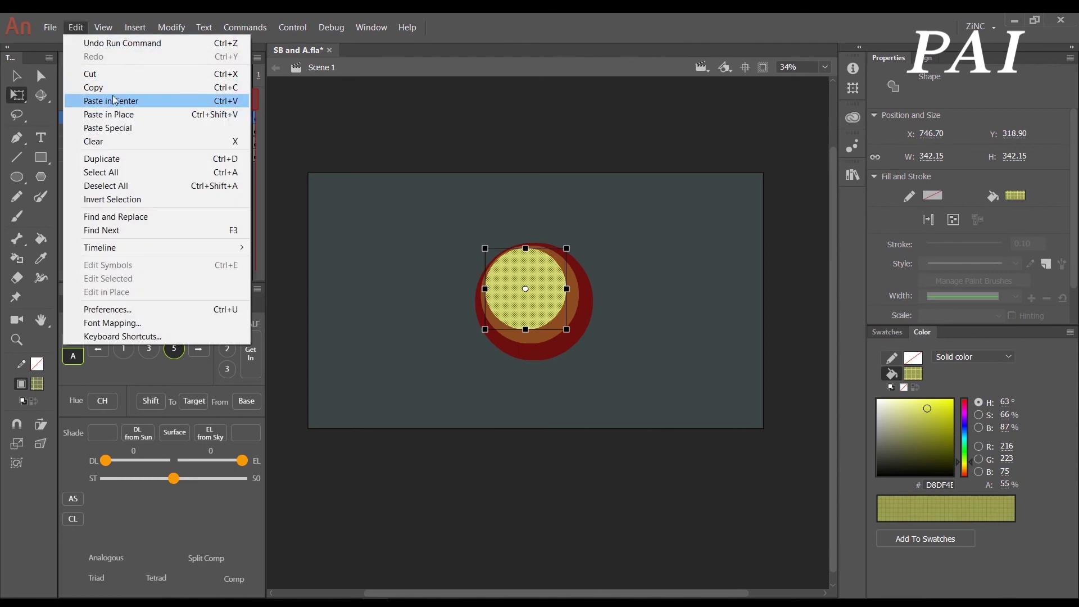
pyautogui.click(113, 88)
pyautogui.click(244, 118)
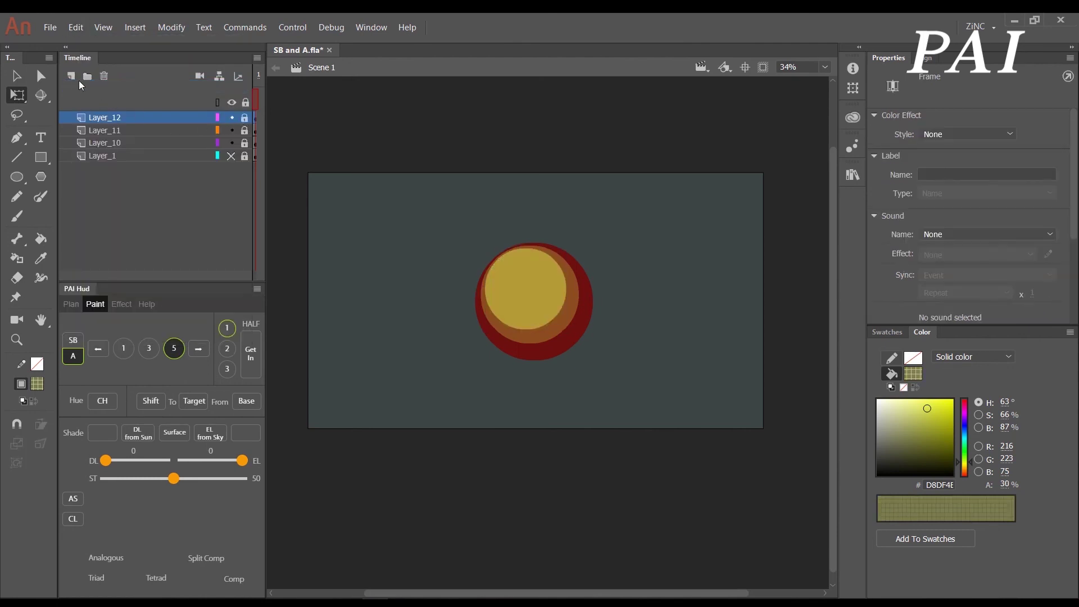
pyautogui.click(72, 76)
pyautogui.click(331, 180)
pyautogui.click(75, 27)
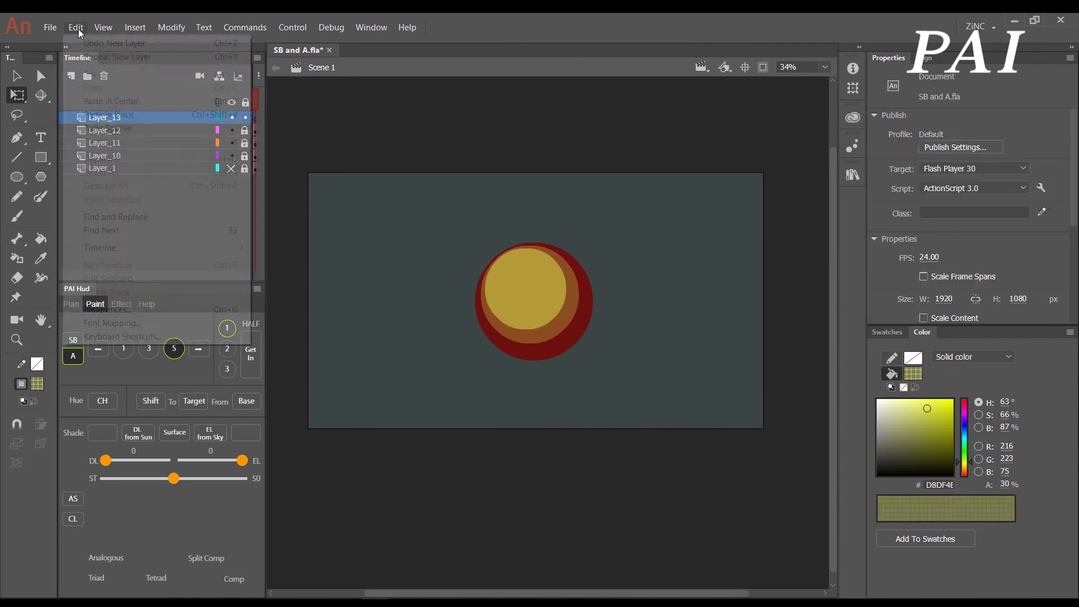
pyautogui.click(99, 113)
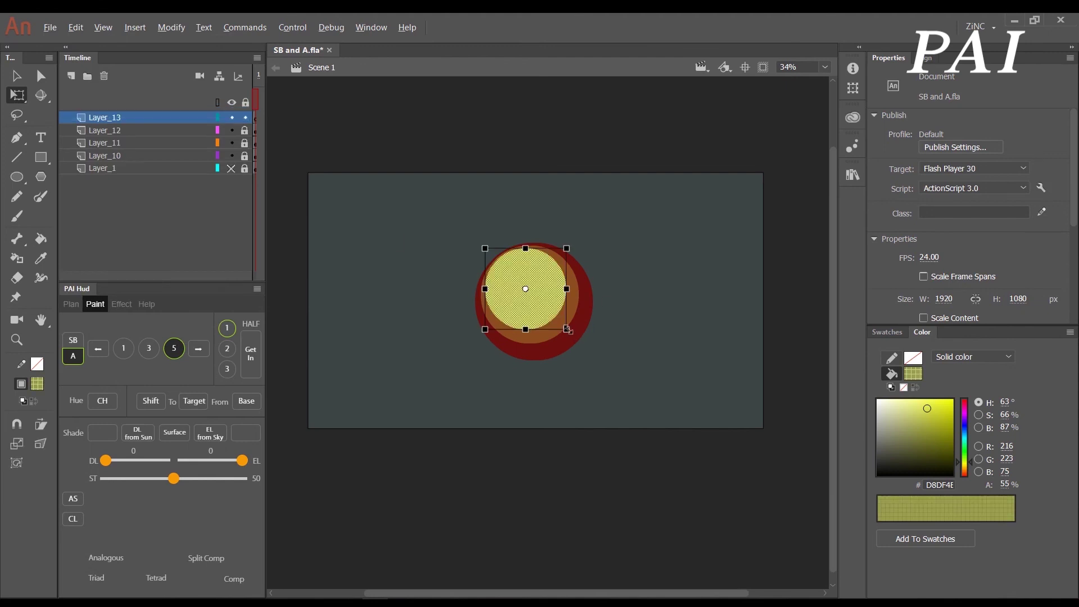
# - Scale the newest yellow disc down to about 256 px wide and raise its alpha to 80%
pyautogui.moveTo(566, 329); pyautogui.dragTo(537, 296)
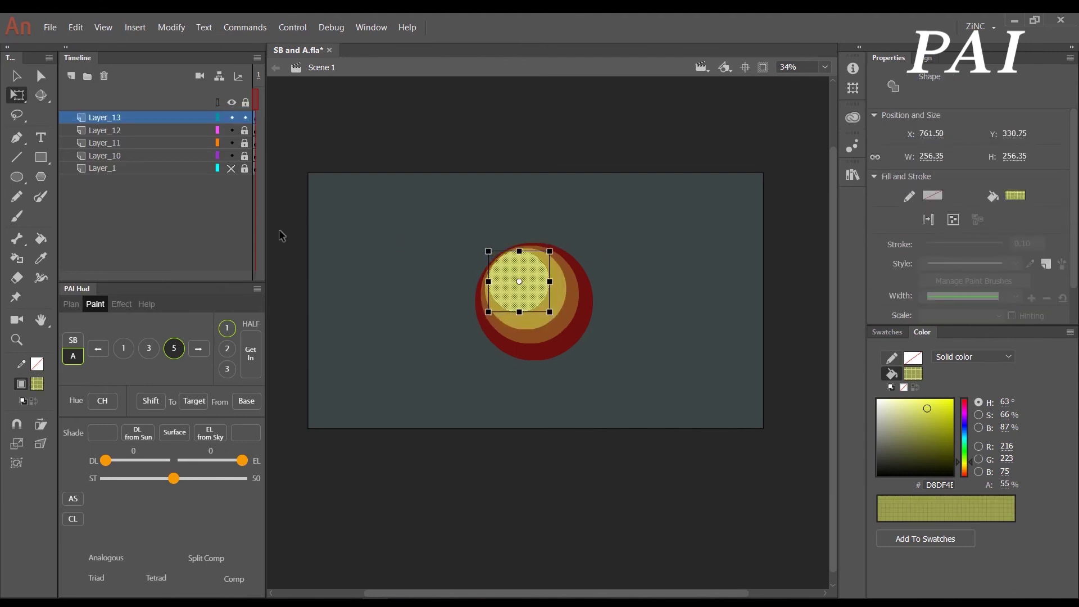
pyautogui.click(198, 348)
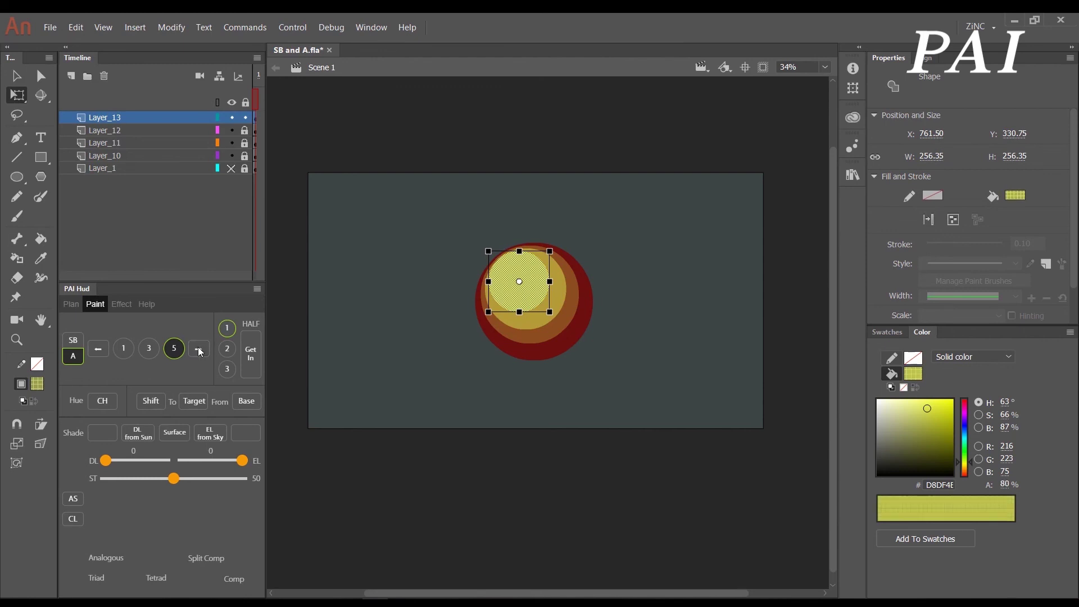
pyautogui.click(687, 271)
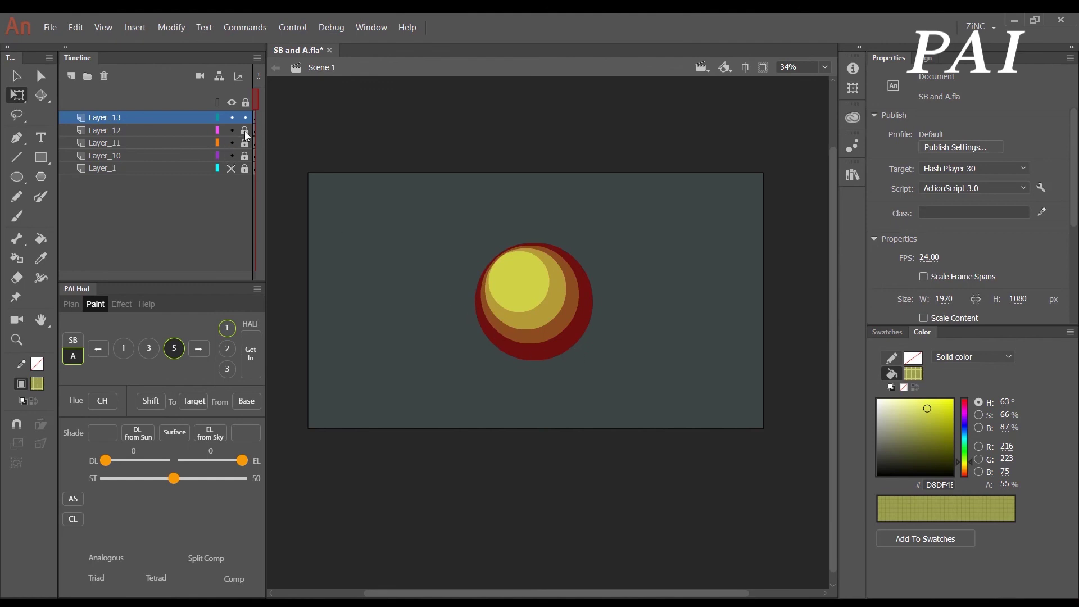
# - Rename Layer_10, which holds the red disc, as base
pyautogui.doubleClick(98, 156)
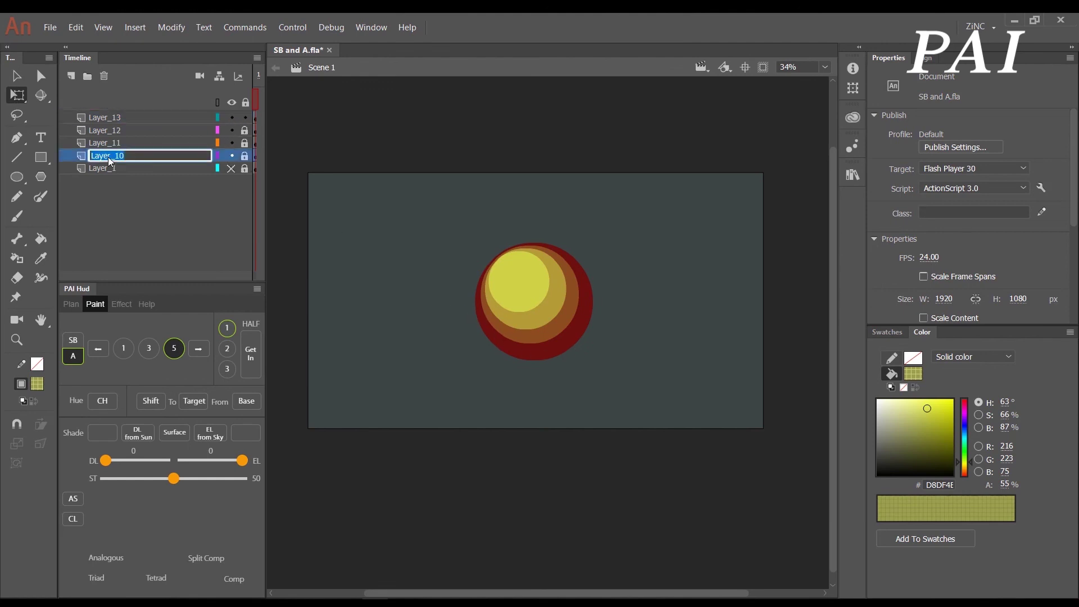
pyautogui.write('base')
pyautogui.press('Return')
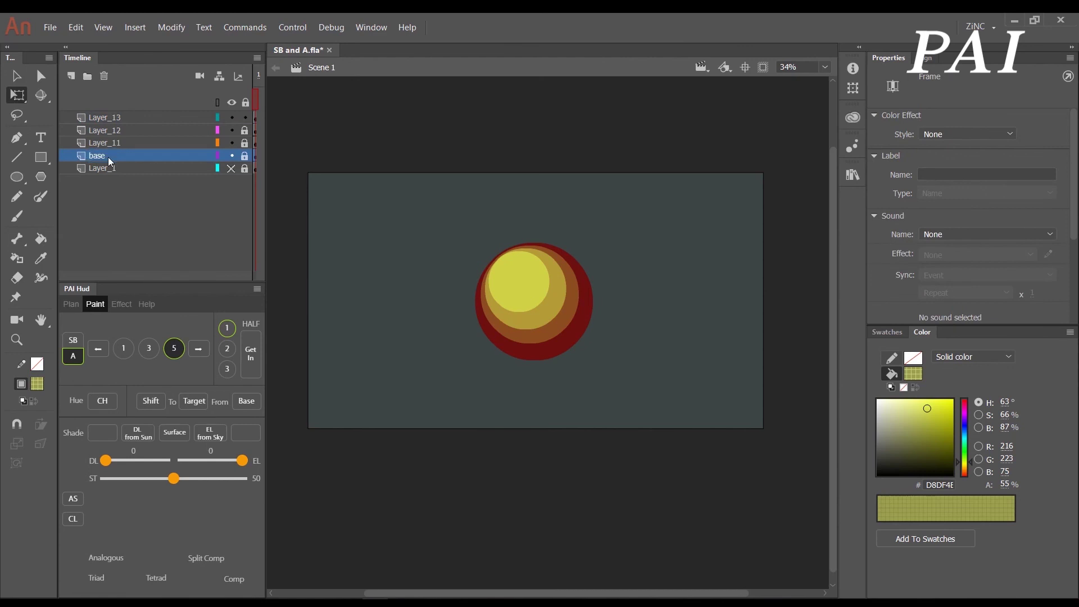
# - Select the stacked yellow discs together above the locked base to examine how they overlap
pyautogui.click(235, 157)
pyautogui.hotkey('ctrl', 'a')
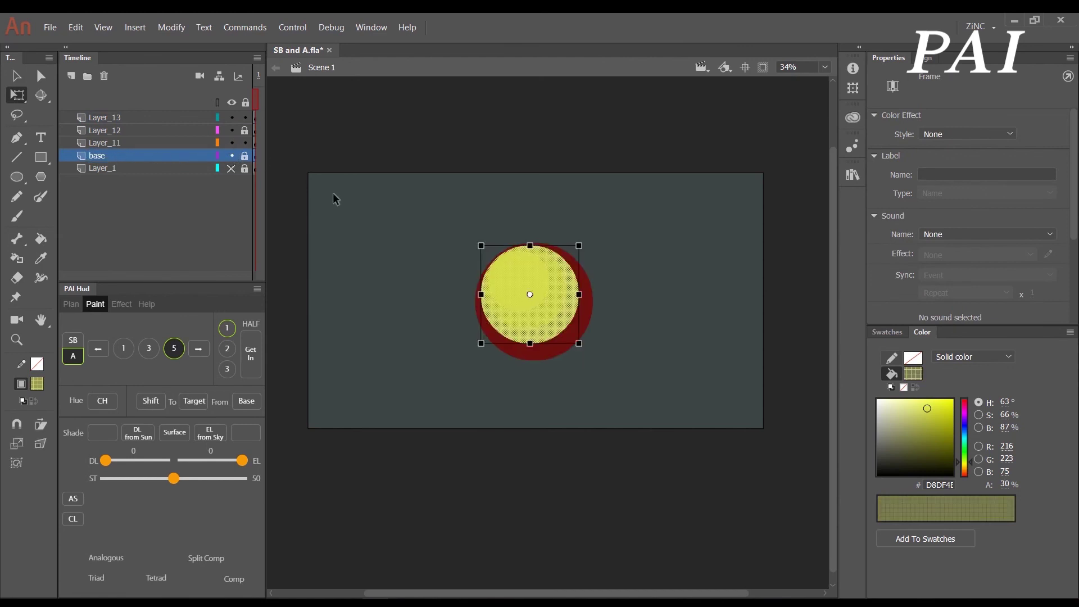
pyautogui.click(559, 325)
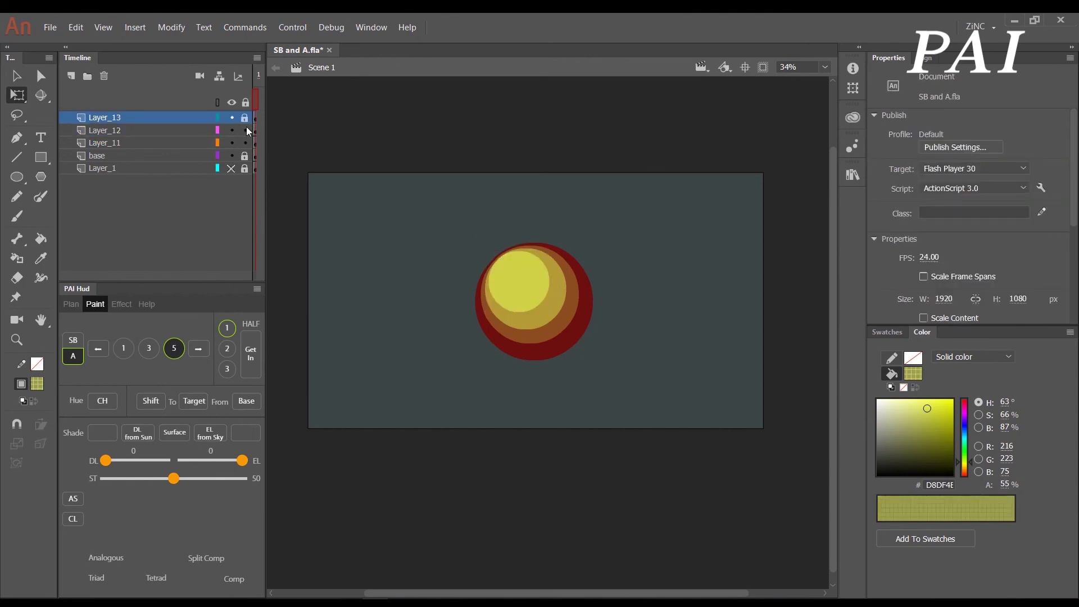
# - Toggle the visibility of Layer_13 and select its smallest yellow disc to inspect its fill
pyautogui.press('z')
pyautogui.keyDown('alt'); pyautogui.click(596, 296); pyautogui.keyUp('alt')
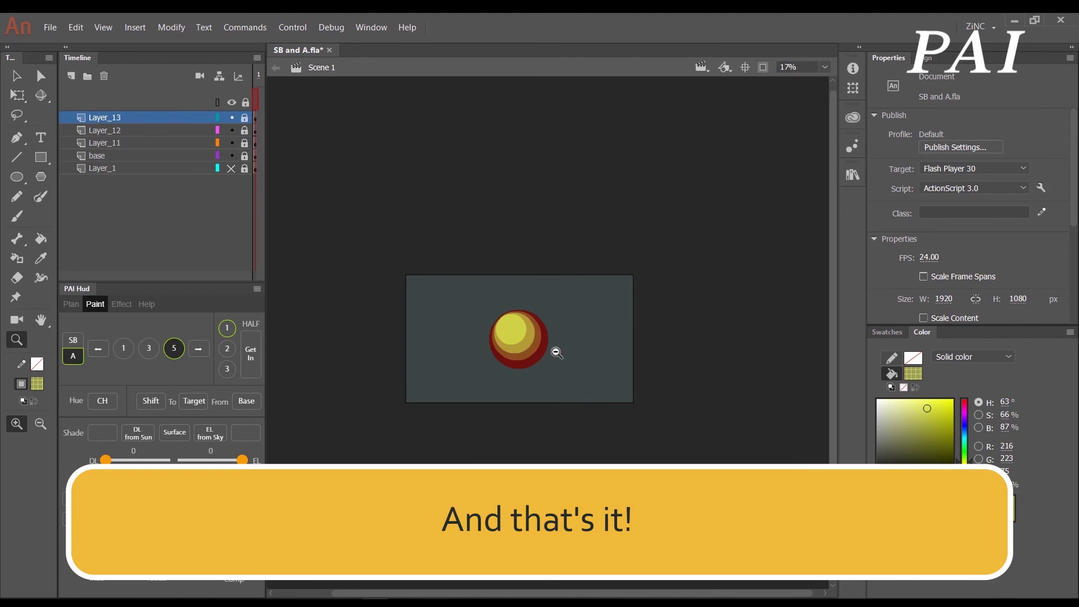
pyautogui.keyDown('alt'); pyautogui.click(552, 349); pyautogui.keyUp('alt')
pyautogui.click(528, 333)
pyautogui.click(528, 333)
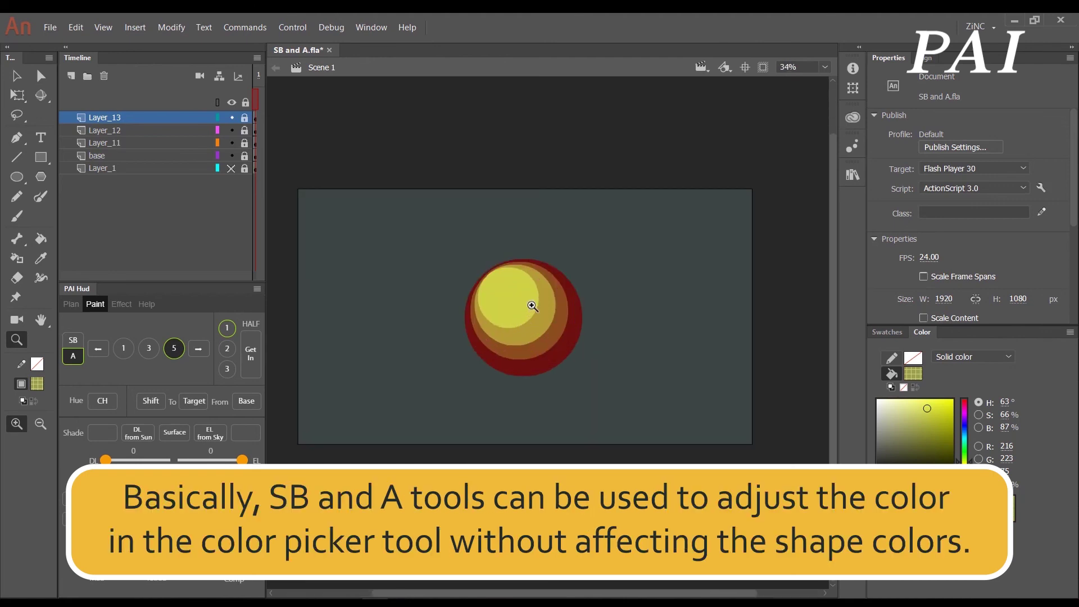
pyautogui.press('v')
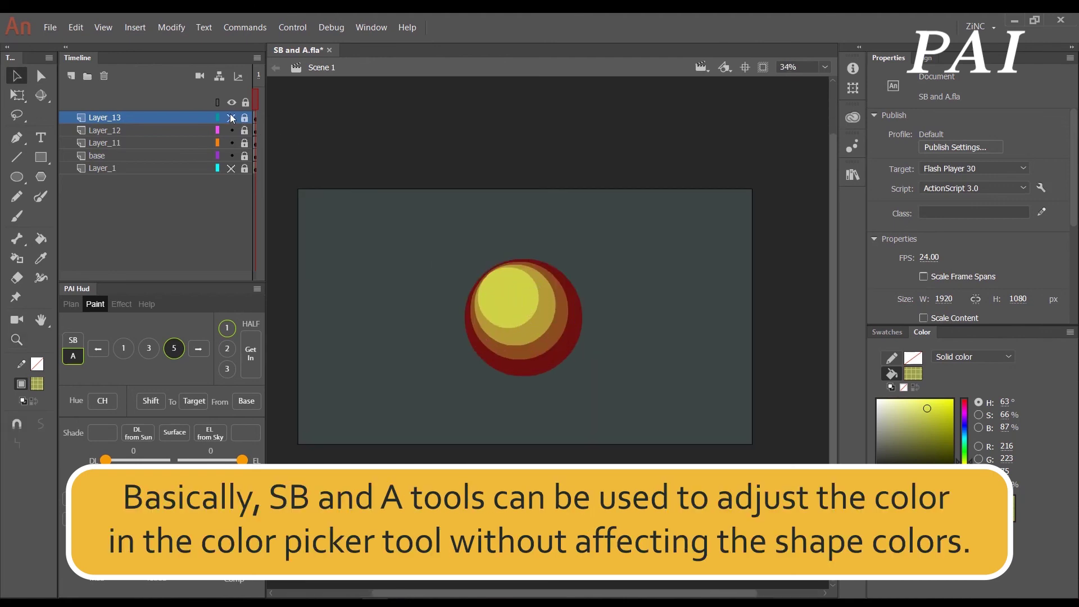
pyautogui.click(231, 118)
pyautogui.click(230, 118)
pyautogui.click(509, 307)
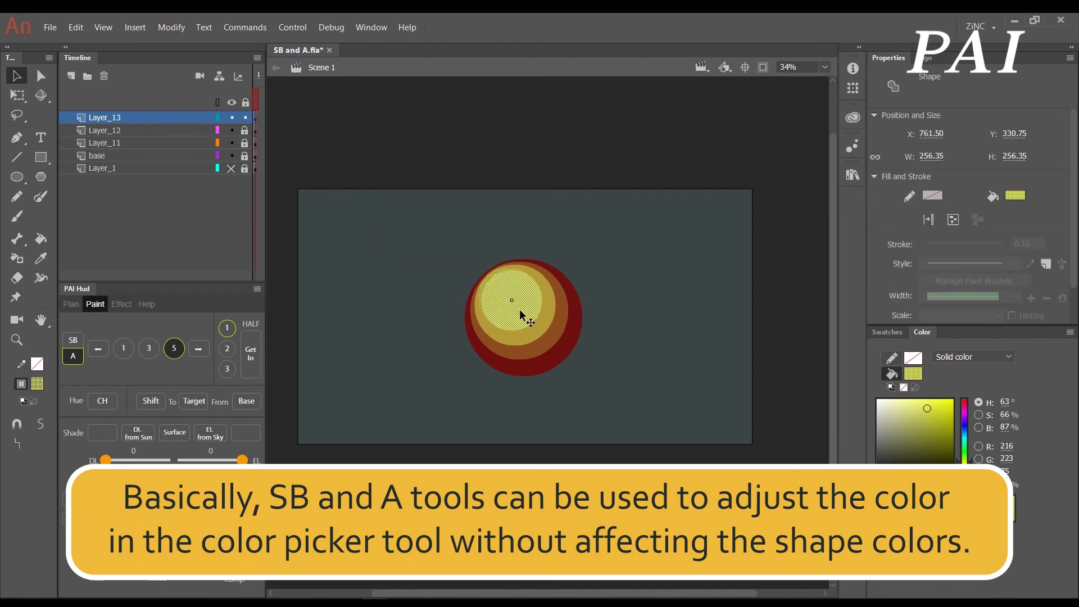
pyautogui.click(642, 260)
pyautogui.press('z')
pyautogui.keyDown('alt'); pyautogui.click(582, 347); pyautogui.keyUp('alt')
pyautogui.keyDown('alt'); pyautogui.click(569, 319); pyautogui.keyUp('alt')
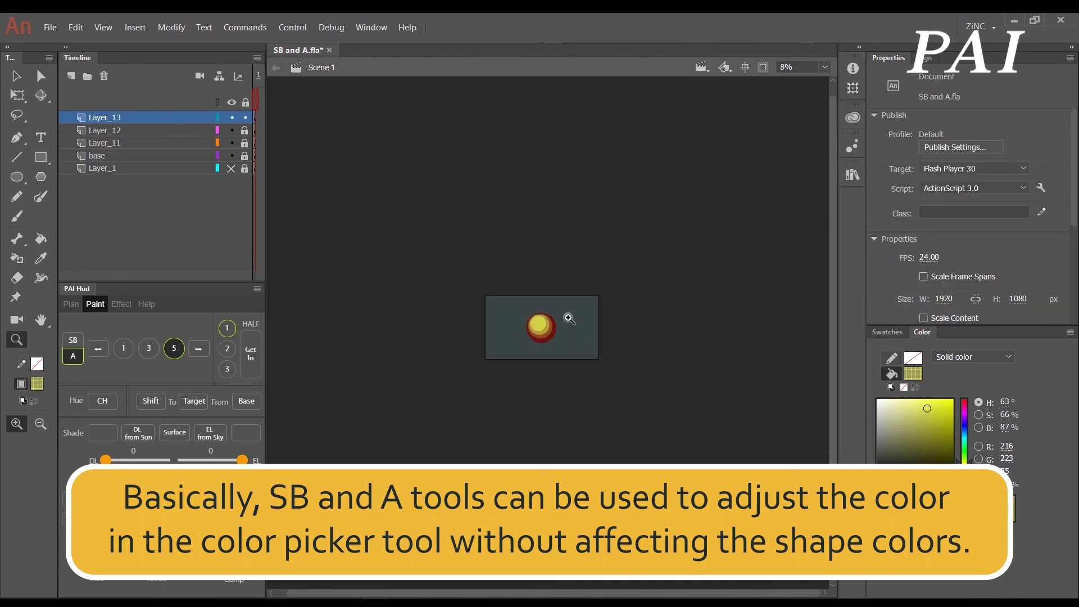
pyautogui.click(561, 334)
pyautogui.click(559, 333)
pyautogui.press('v')
pyautogui.moveTo(619, 335); pyautogui.dragTo(619, 306)
# - Unlock the base and the three disc layers, scale the whole shaded stack to about 371 px wide and move it to the lower part of the stage
pyautogui.click(245, 117)
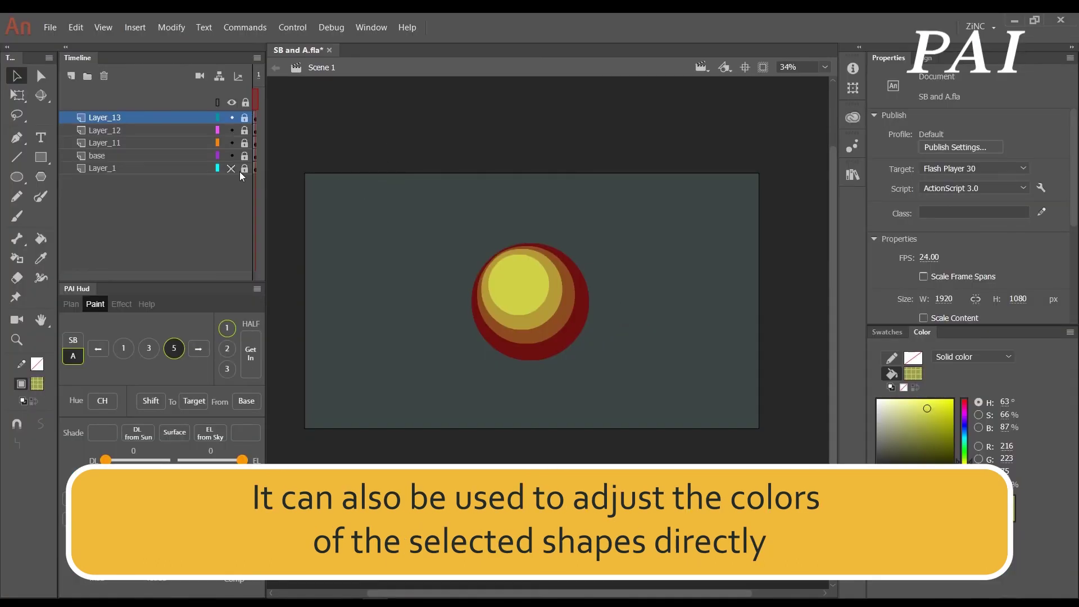
pyautogui.moveTo(245, 118); pyautogui.dragTo(245, 156)
pyautogui.keyDown('shift'); pyautogui.click(132, 154); pyautogui.keyUp('shift')
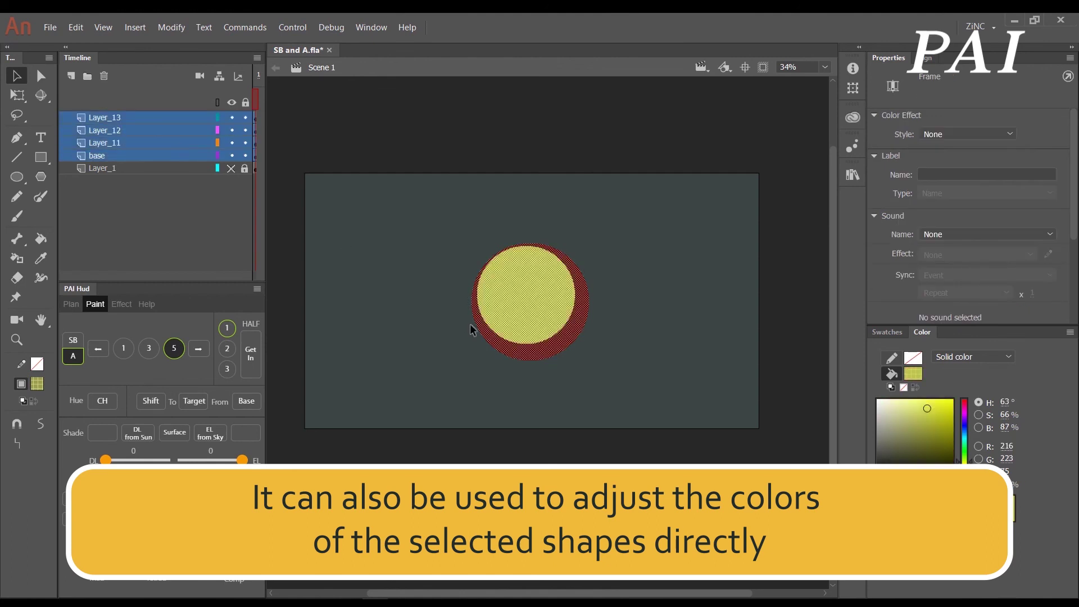
pyautogui.press('q')
pyautogui.moveTo(589, 242); pyautogui.dragTo(573, 258)
pyautogui.moveTo(556, 296); pyautogui.dragTo(557, 363)
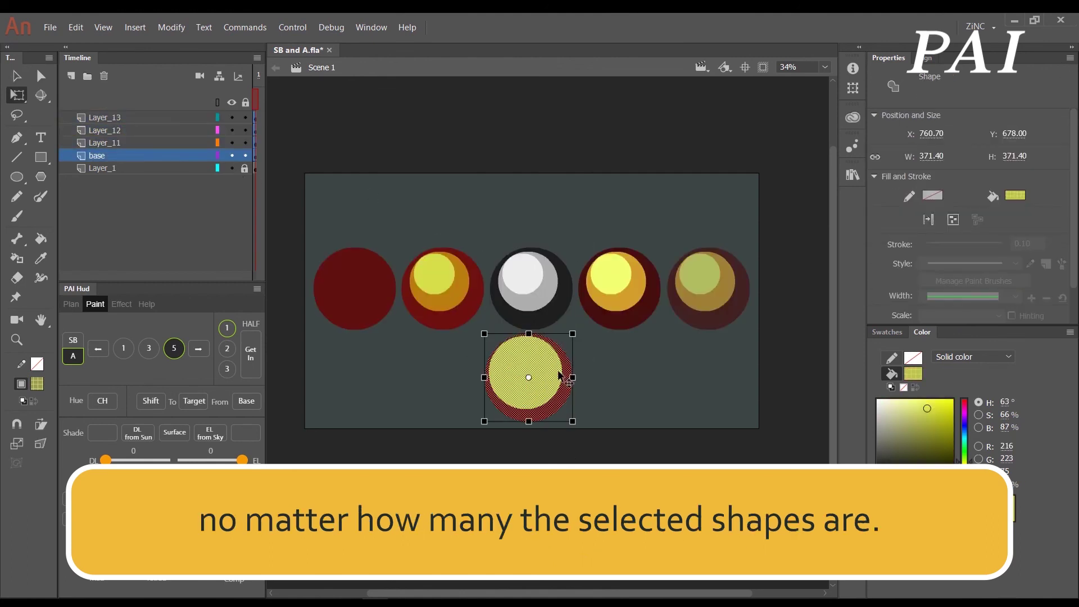
# - Deselect the stack, show and unlock the circle sets on Layer_1, and save the file
pyautogui.click(609, 365)
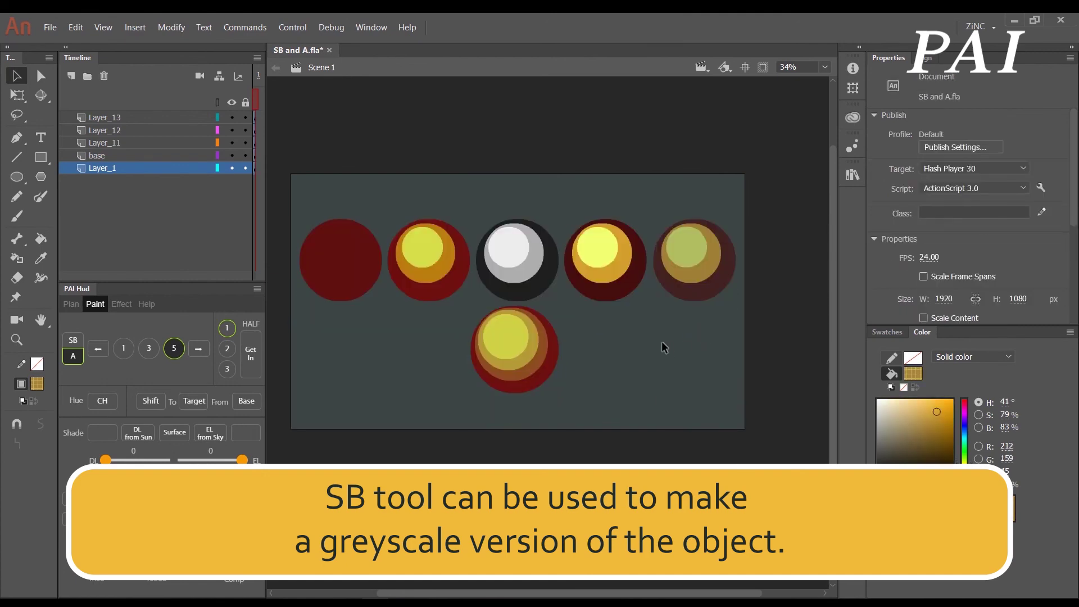
pyautogui.hotkey('ctrl', 's')
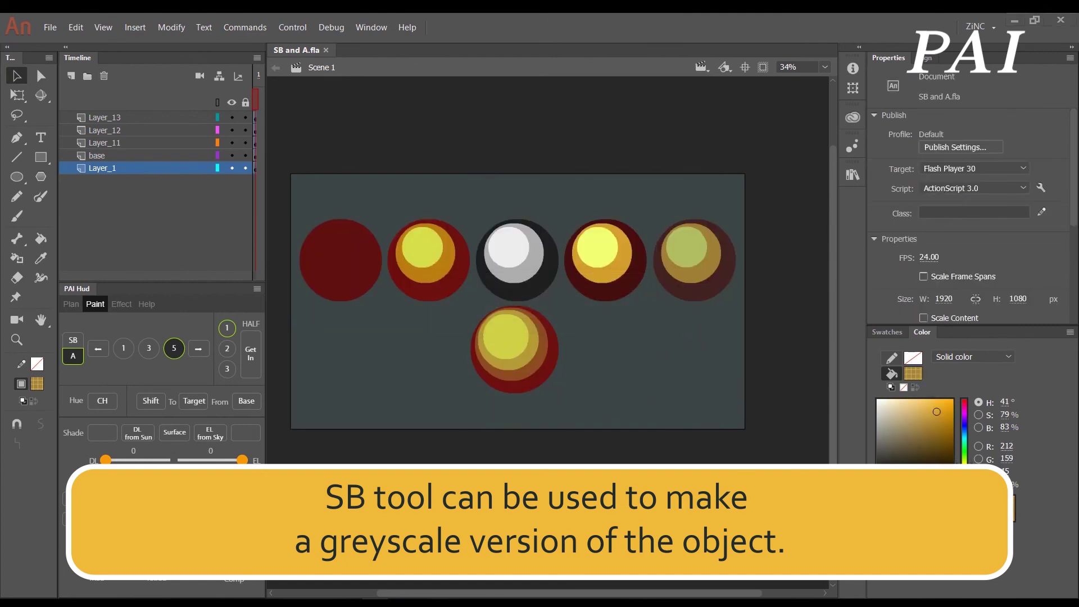